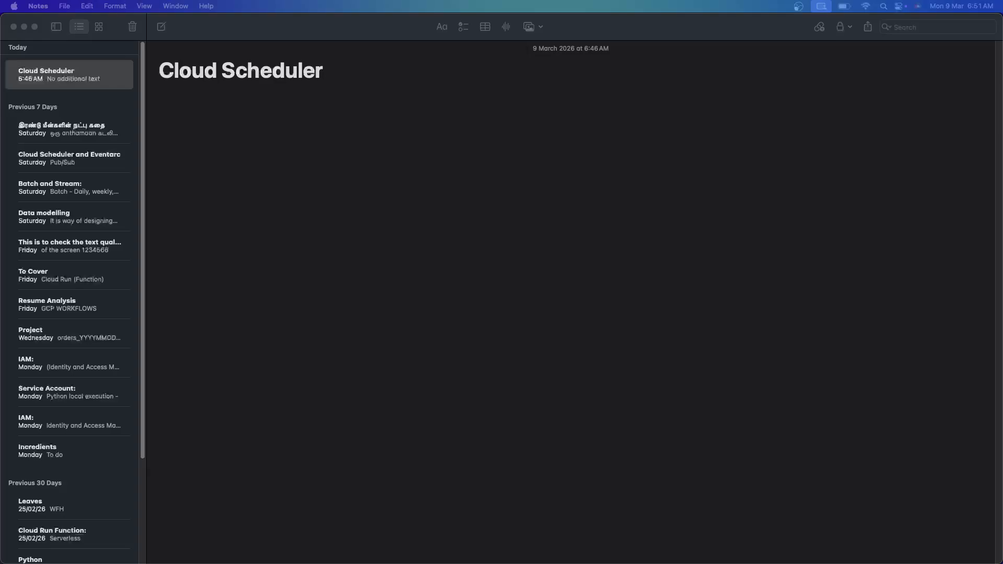
Step: Add the lines "Event based" and "Time based" below the Cloud Scheduler heading, leaving a blank line after the heading
{"action": "left_click", "coordinate": [485, 251]}
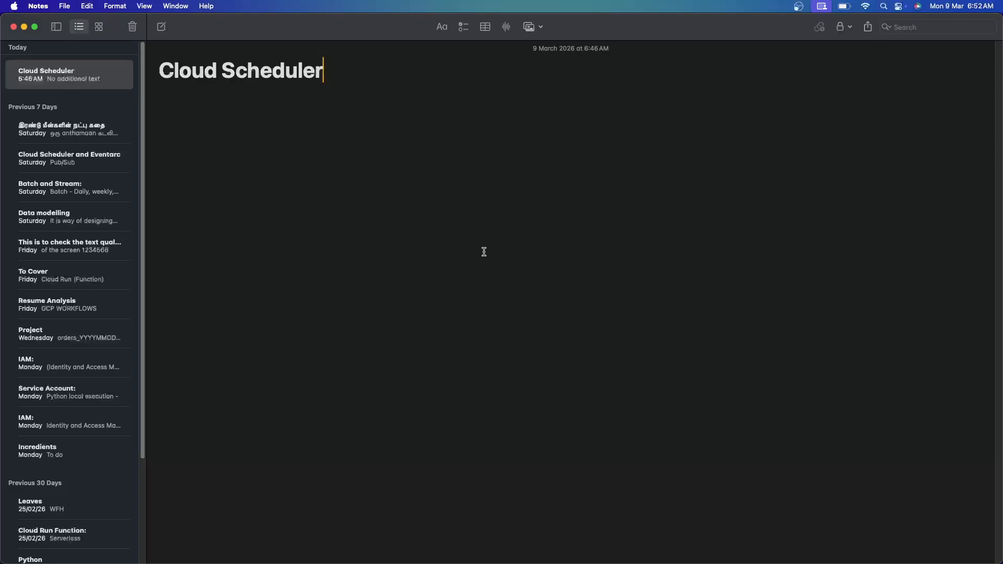
{"action": "key", "text": "Return"}
{"action": "key", "text": "Return"}
{"action": "type", "text": "event ba"}
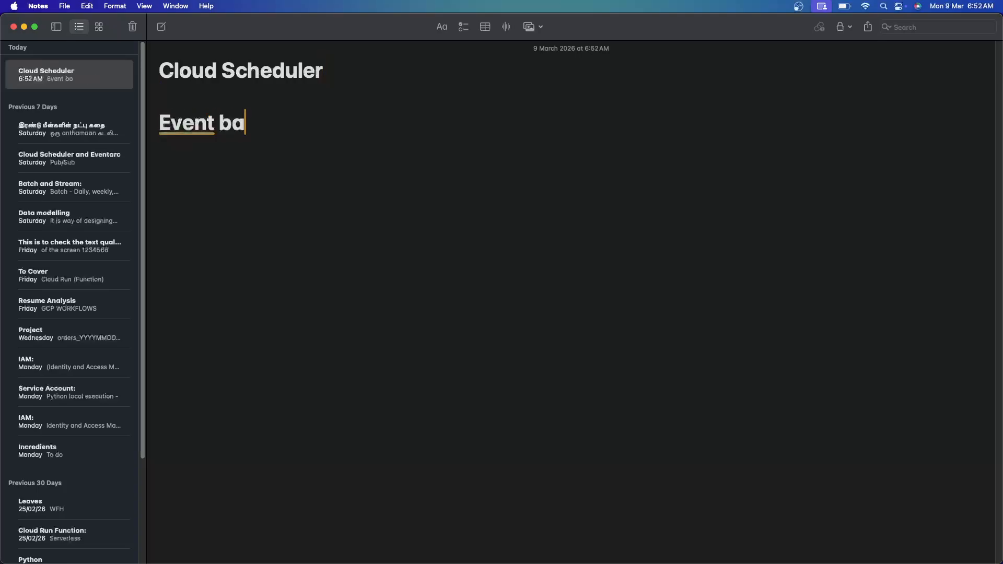
{"action": "type", "text": "sed"}
{"action": "key", "text": "Return"}
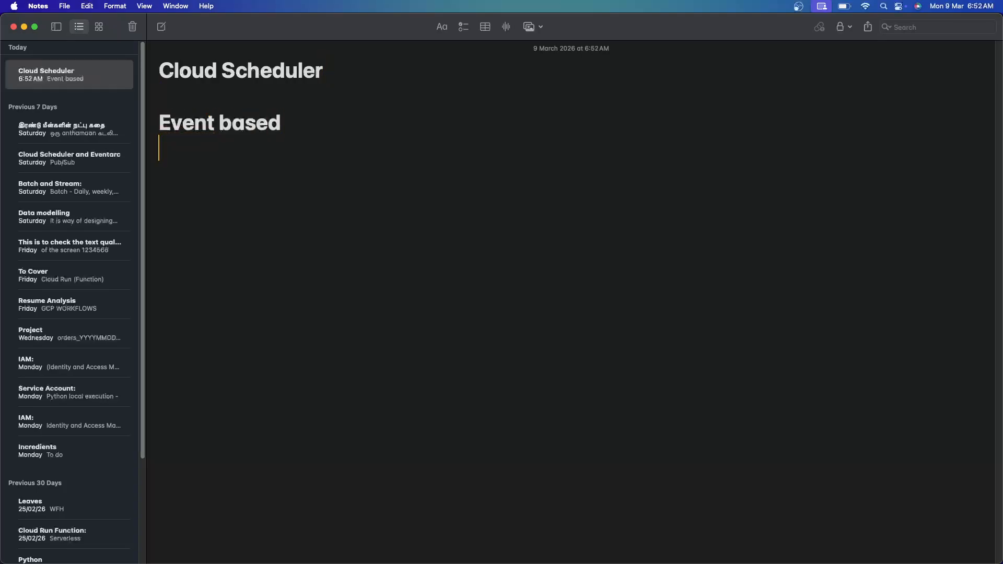
{"action": "type", "text": "Time based"}
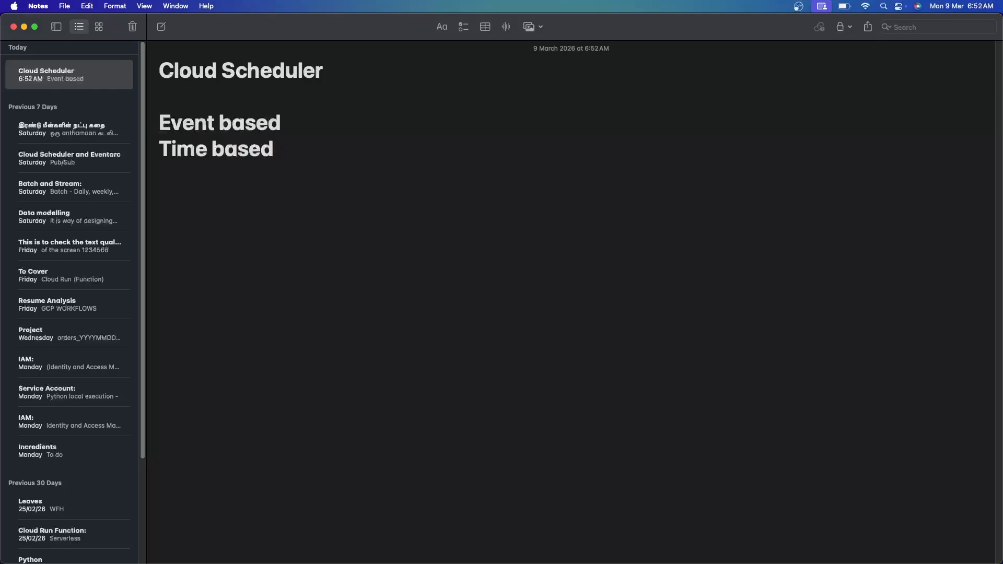
Step: Add the line "Bkt (1+1+1+1)" below "Time based", separated by a blank line
{"action": "key", "text": "Up"}
{"action": "key", "text": "BackSpace"}
{"action": "key", "text": "Right"}
{"action": "left_click", "coordinate": [274, 149]}
{"action": "key", "text": "Return"}
{"action": "key", "text": "Return"}
{"action": "type", "text": "bkt (1"}
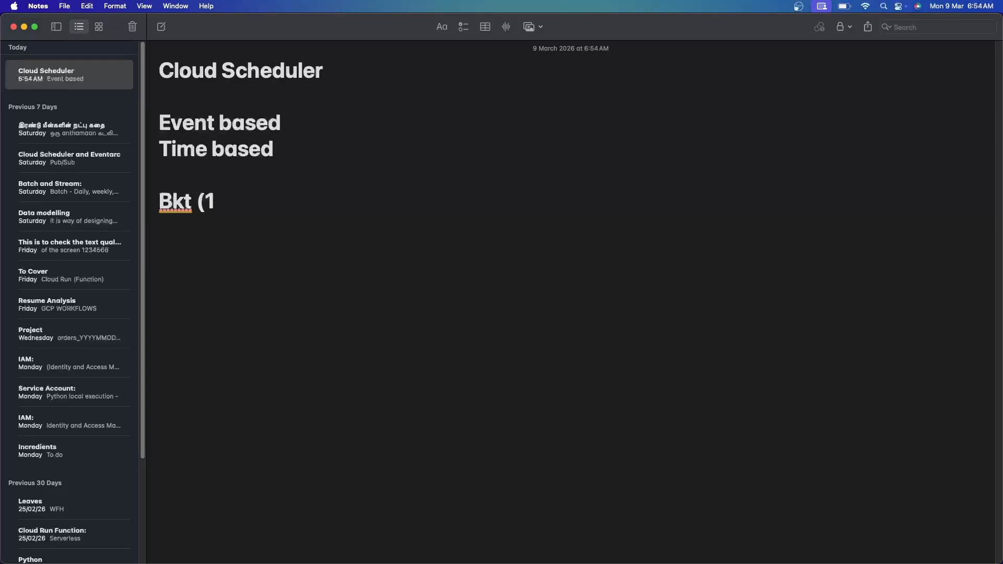
{"action": "type", "text": "+1+1+1"}
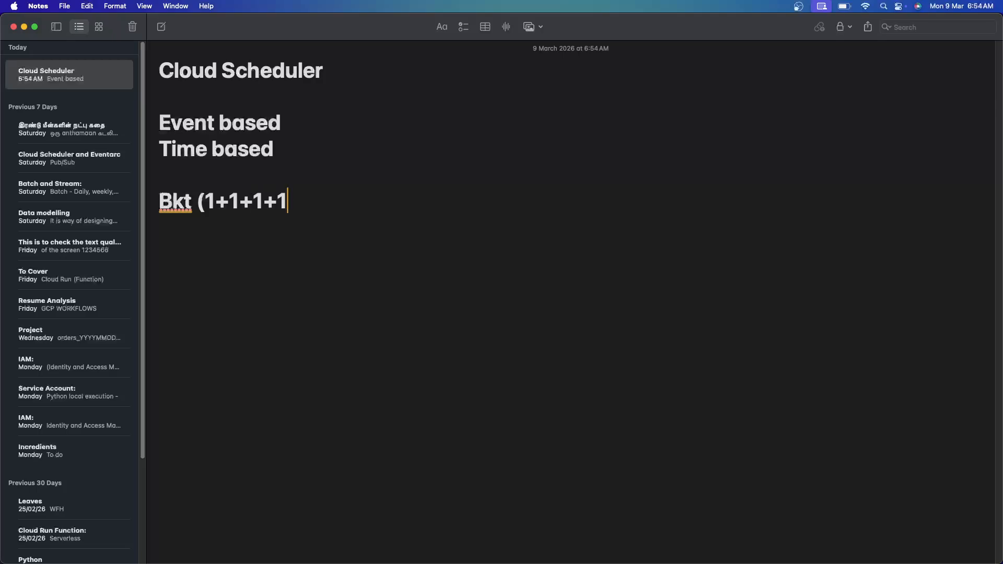
{"action": "type", "text": ")"}
Step: Note 4 as the sum beneath the Bkt line and remove it again
{"action": "key", "text": "Return"}
{"action": "type", "text": "4"}
{"action": "left_click_drag", "start_coordinate": [197, 202], "coordinate": [296, 208]}
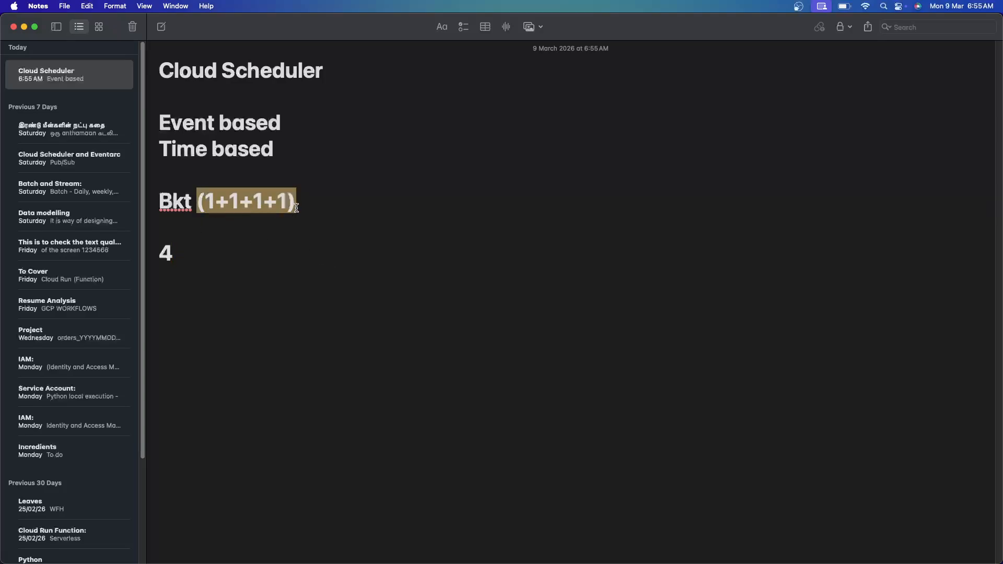
{"action": "left_click", "coordinate": [186, 265]}
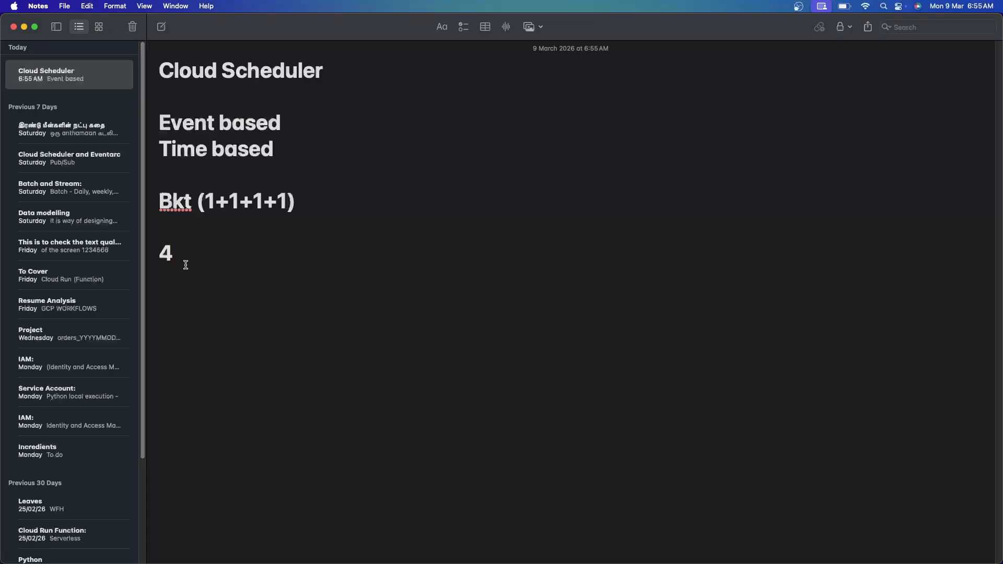
{"action": "key", "text": "BackSpace"}
Step: Add the line "Cron job" below the Bkt line, separated by a blank line
{"action": "key", "text": "Return"}
{"action": "type", "text": "cron jon"}
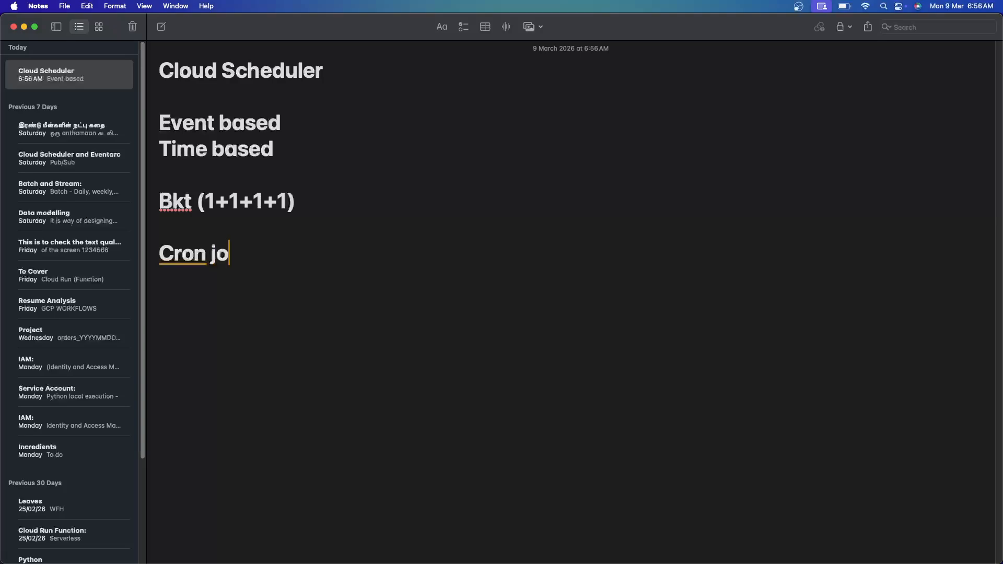
{"action": "key", "text": "BackSpace"}
{"action": "type", "text": "b"}
Step: Add the line "Time —> Cloud Run execute" below "Cron job", separated by a blank line
{"action": "key", "text": "Return"}
{"action": "key", "text": "Return"}
{"action": "type", "text": "time"}
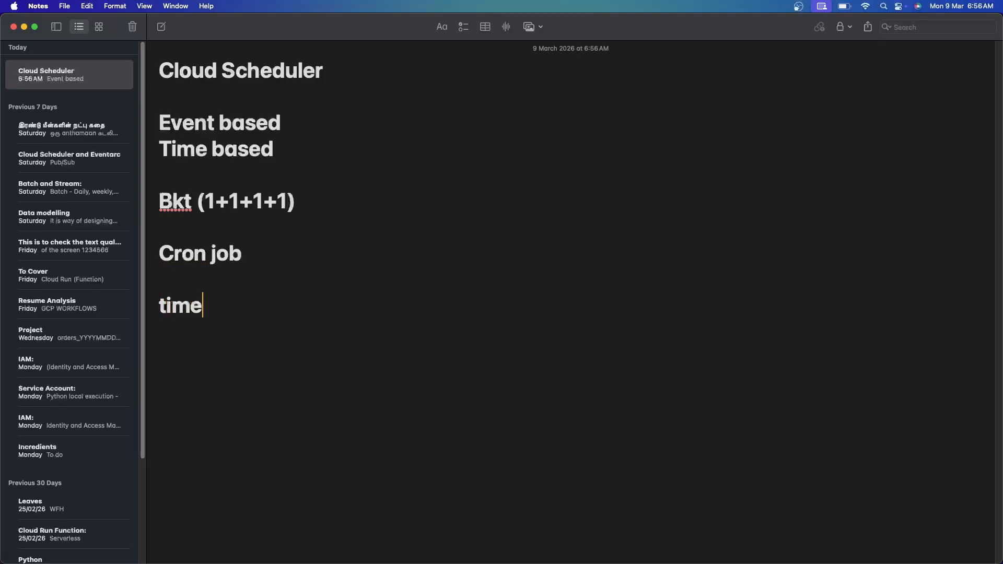
{"action": "type", "text": " --> "}
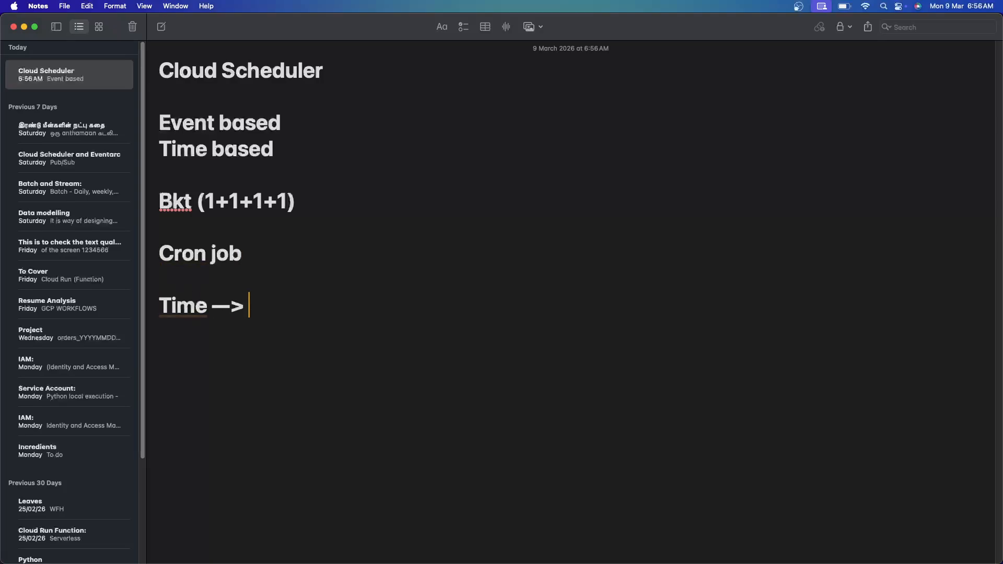
{"action": "type", "text": "Cloud "}
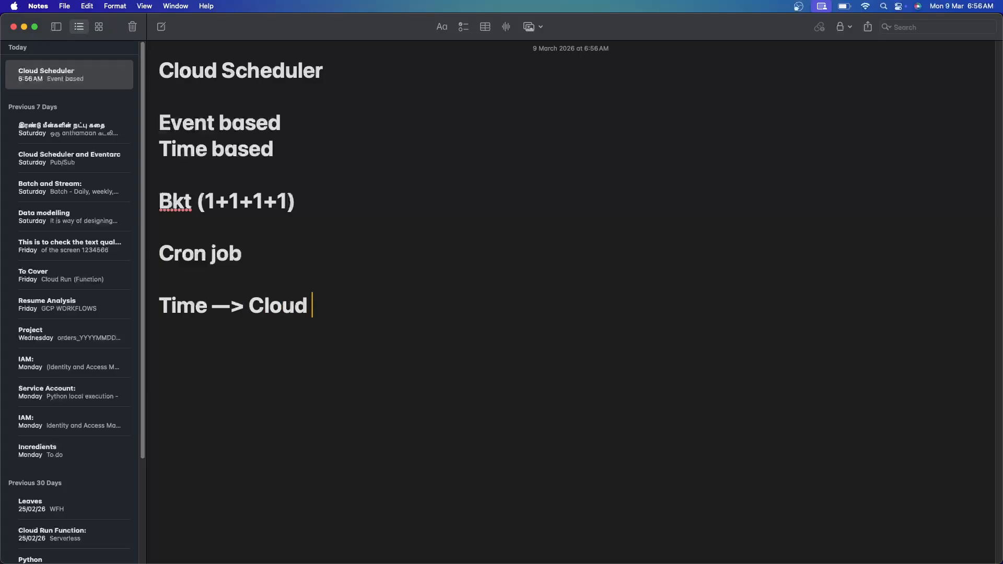
{"action": "type", "text": "Run execute"}
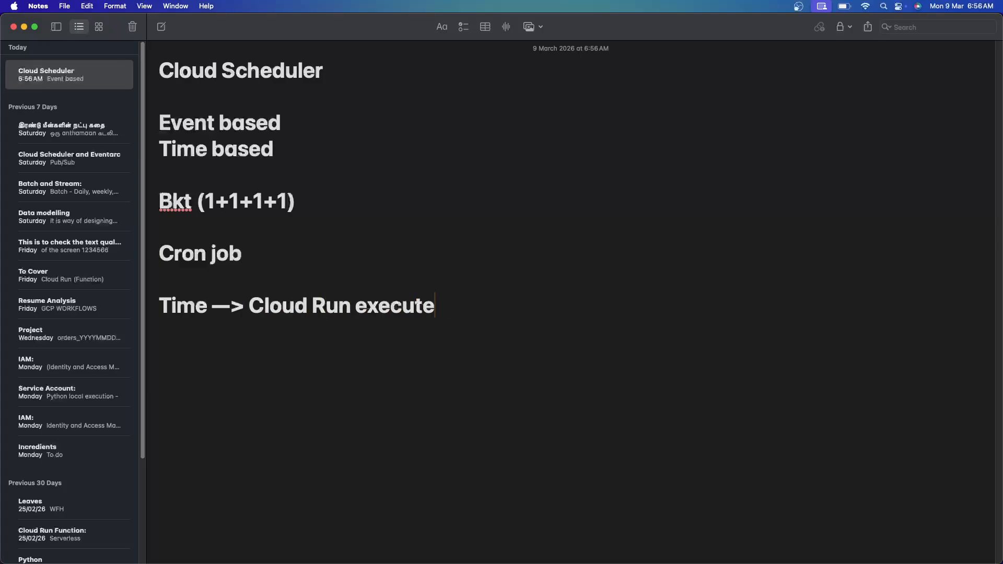
Step: Add the line "Url —>" at the end of the note, after a blank line
{"action": "key", "text": "Return"}
{"action": "key", "text": "Return"}
{"action": "type", "text": "url "}
{"action": "type", "text": "--"}
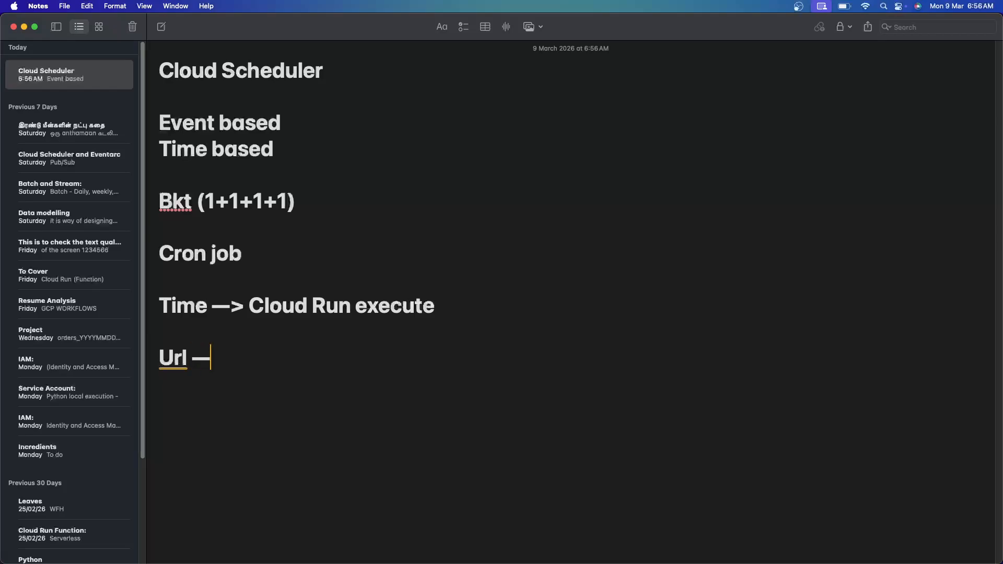
{"action": "type", "text": ">"}
Step: Switch to the Google Cloud console in Chrome and clear the eventarc search
{"action": "key", "text": "super+Tab"}
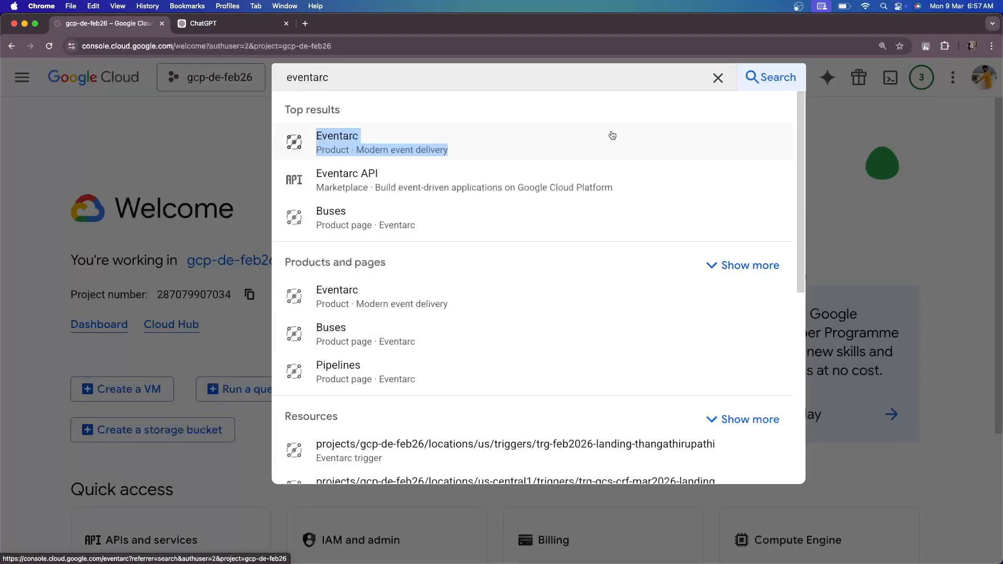
{"action": "left_click", "coordinate": [718, 77]}
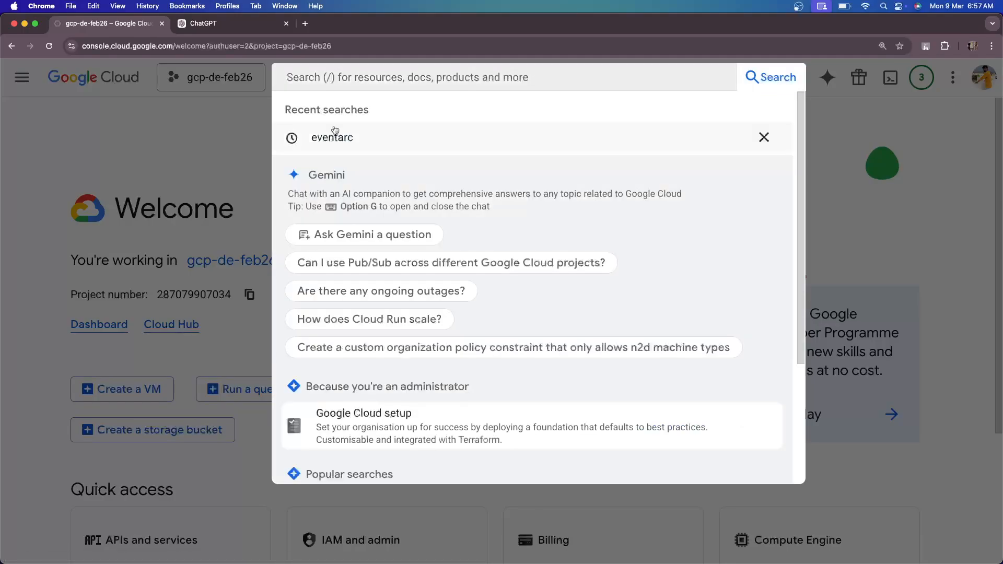
{"action": "left_click", "coordinate": [167, 158]}
{"action": "left_click", "coordinate": [22, 78]}
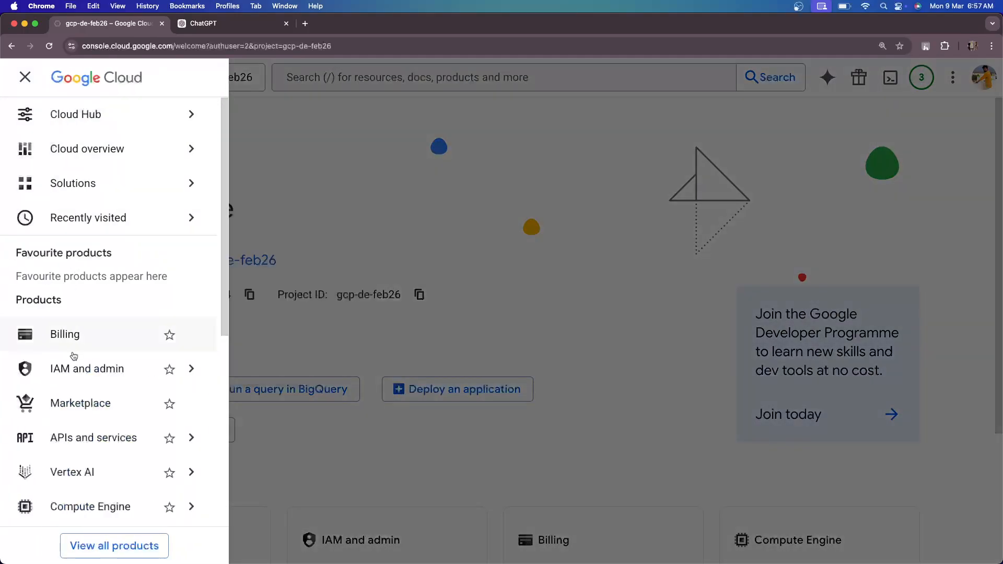
{"action": "scroll", "coordinate": [79, 371], "scroll_direction": "down", "scroll_amount": 5}
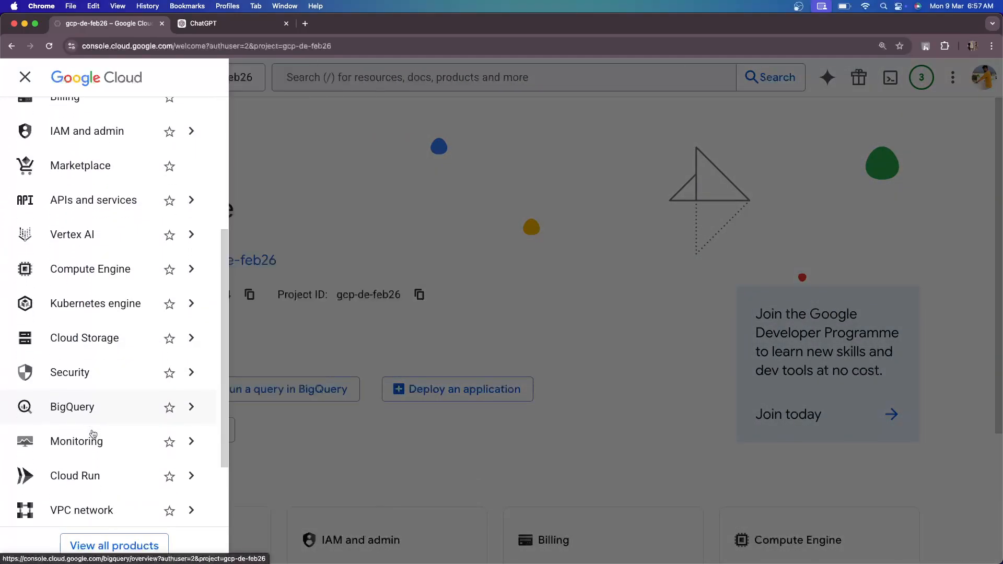
{"action": "scroll", "coordinate": [93, 434], "scroll_direction": "down", "scroll_amount": 2}
{"action": "left_click", "coordinate": [493, 222]}
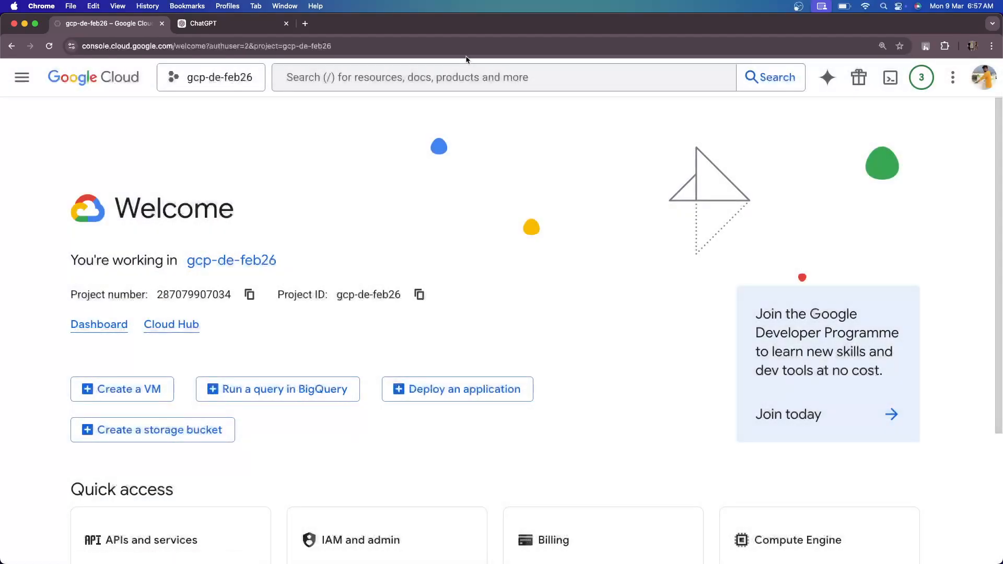
Step: Search the console for "cloud sche" and open the Cloud Scheduler product page, reloading it so it appears
{"action": "left_click", "coordinate": [466, 78]}
{"action": "type", "text": "c"}
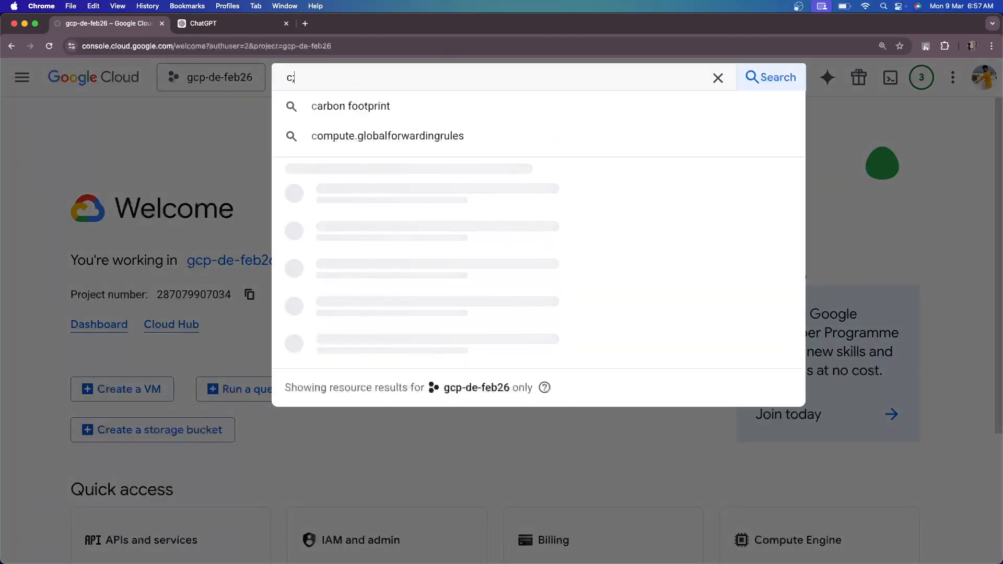
{"action": "type", "text": "loud"}
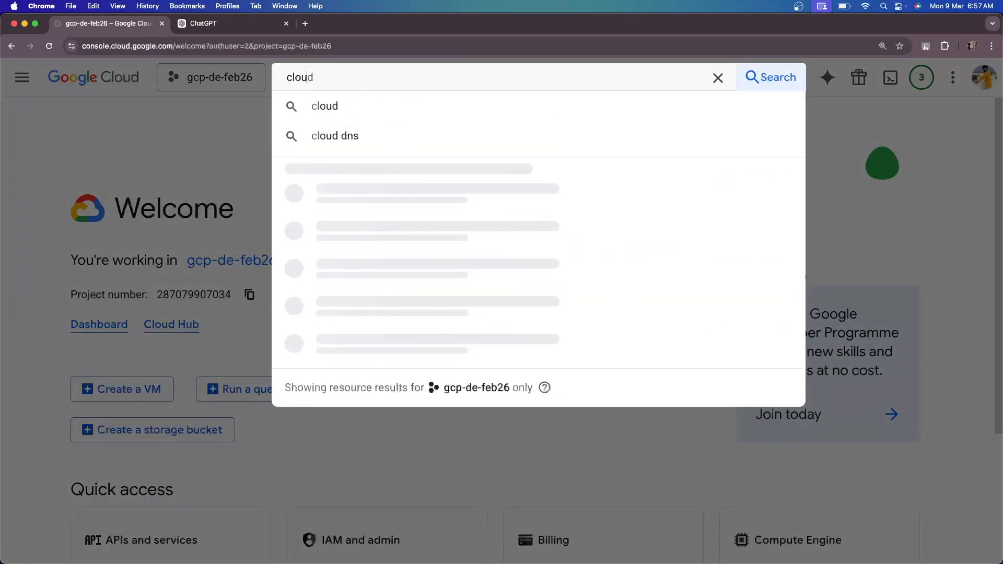
{"action": "type", "text": " sche"}
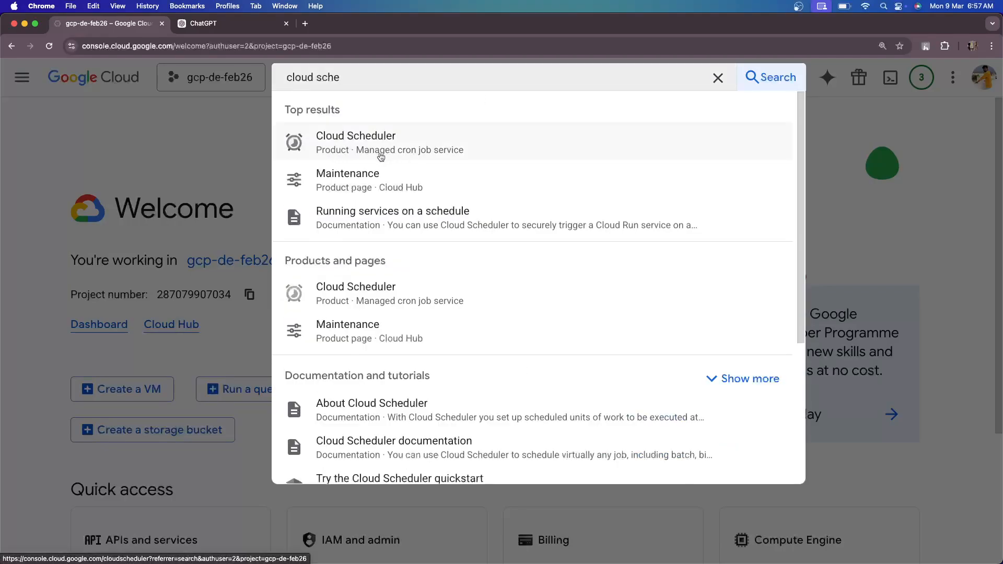
{"action": "left_click", "coordinate": [448, 155]}
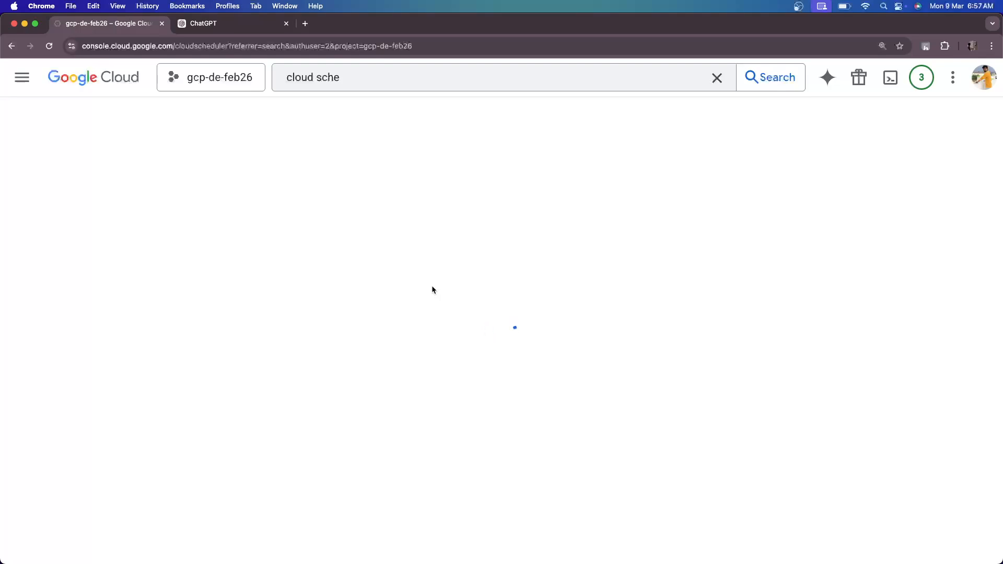
{"action": "left_click", "coordinate": [49, 46]}
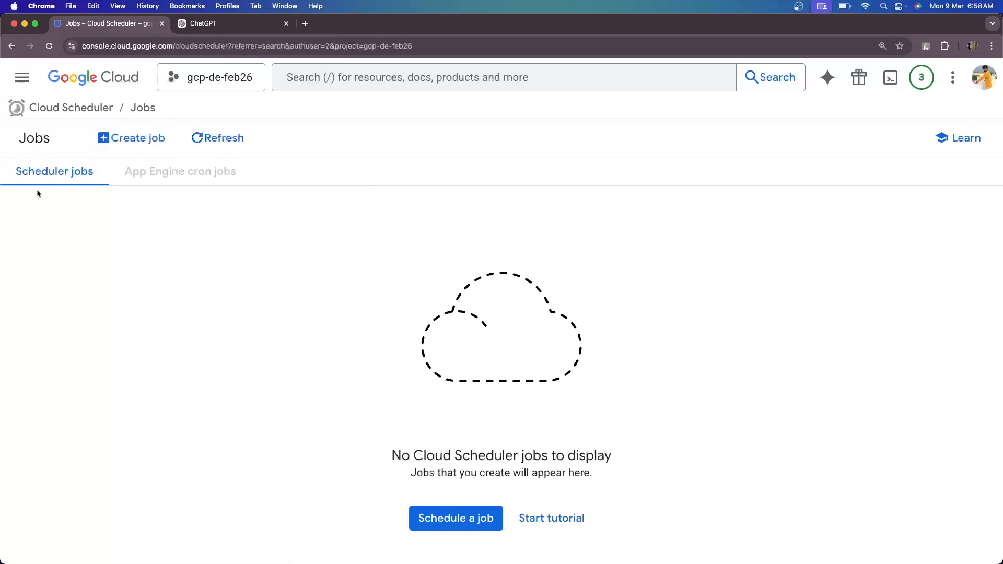
Step: Start creating a new scheduler job and dismiss the banner about scheduling more targets with Workflows
{"action": "left_click", "coordinate": [22, 77]}
{"action": "left_click", "coordinate": [383, 265]}
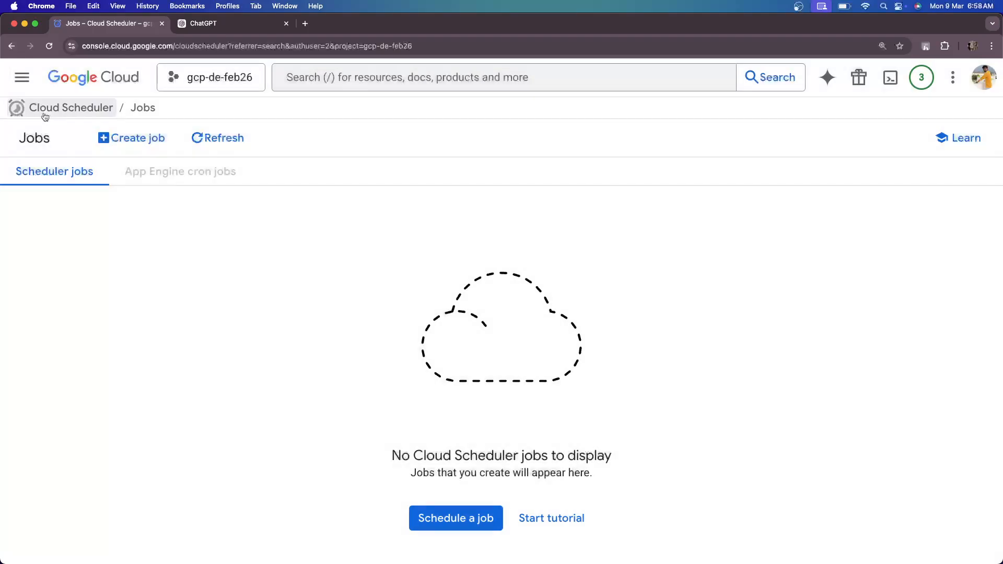
{"action": "left_click", "coordinate": [126, 140]}
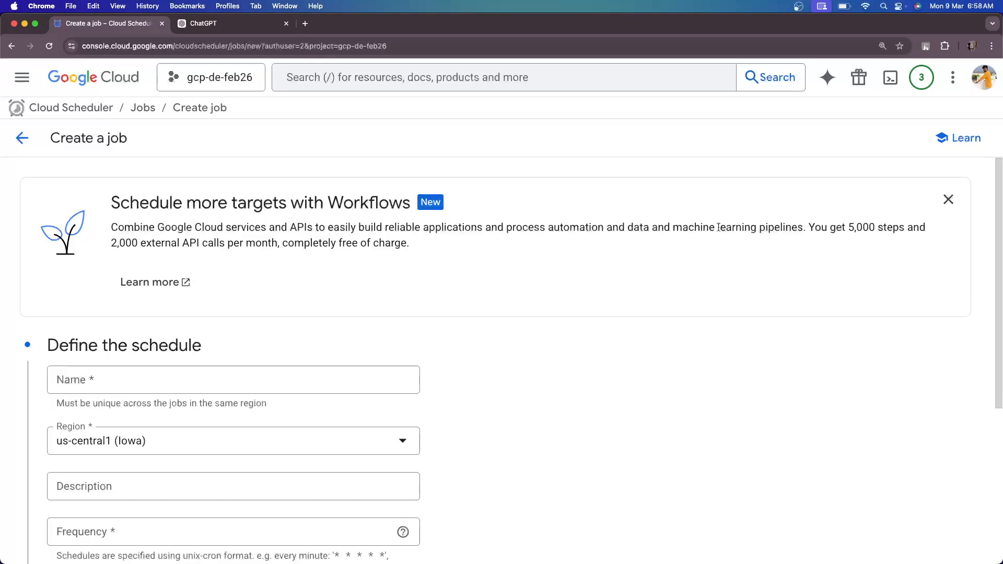
{"action": "left_click", "coordinate": [948, 199]}
Step: Name the scheduler job cldsch-crf-feb26-landing-bq
{"action": "left_click", "coordinate": [140, 226]}
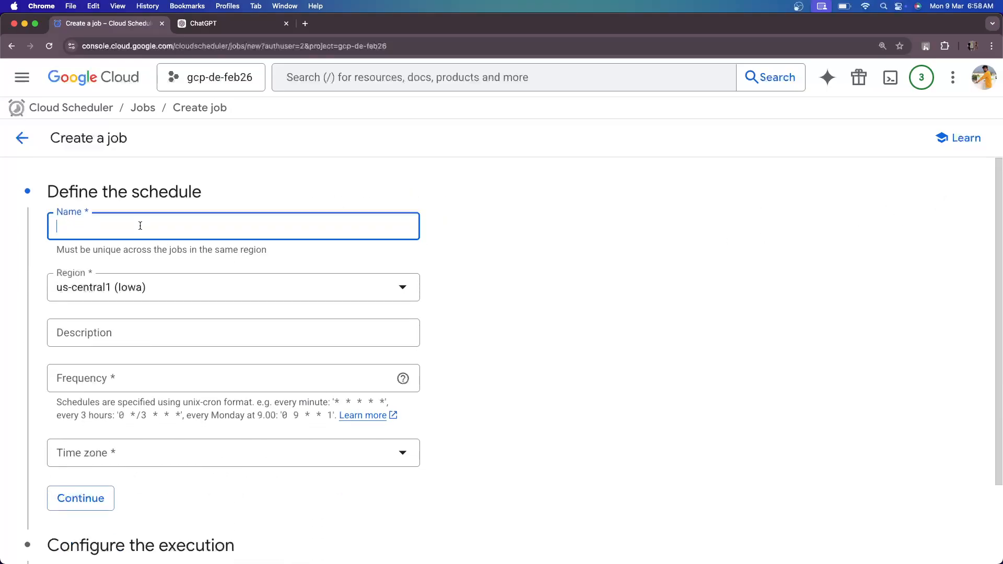
{"action": "type", "text": "cld"}
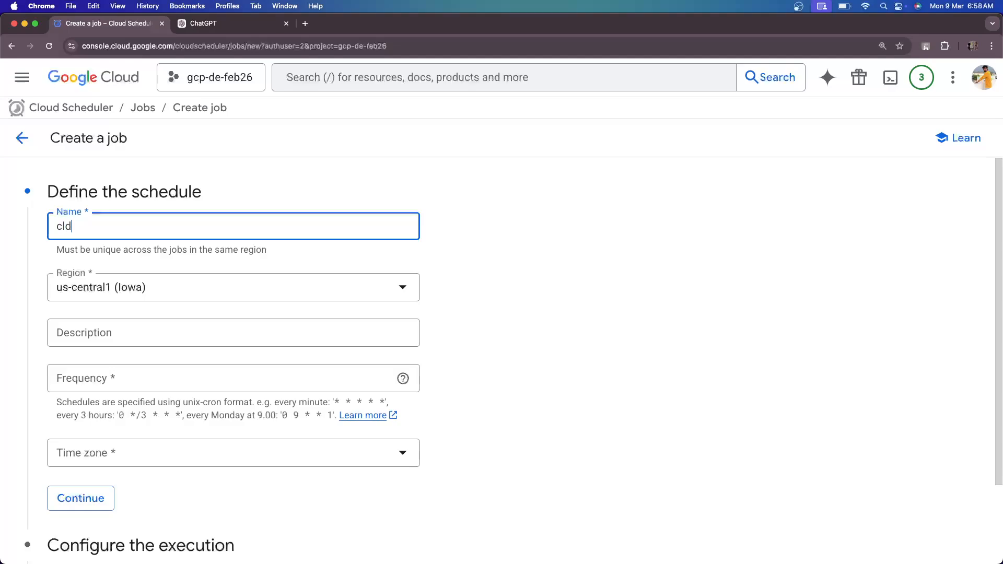
{"action": "type", "text": "sch-crf-feb26"}
{"action": "type", "text": "-landing"}
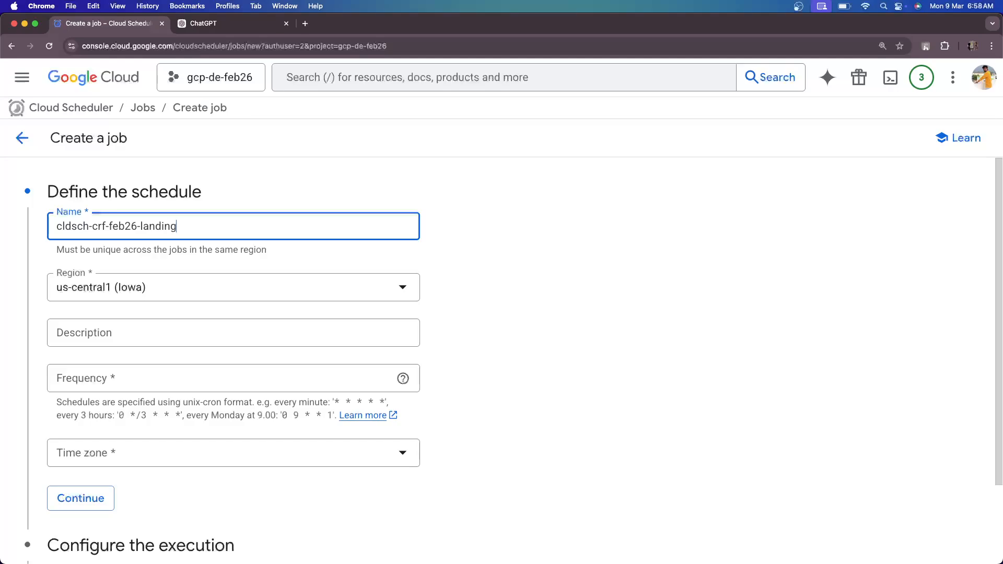
{"action": "type", "text": "-bq"}
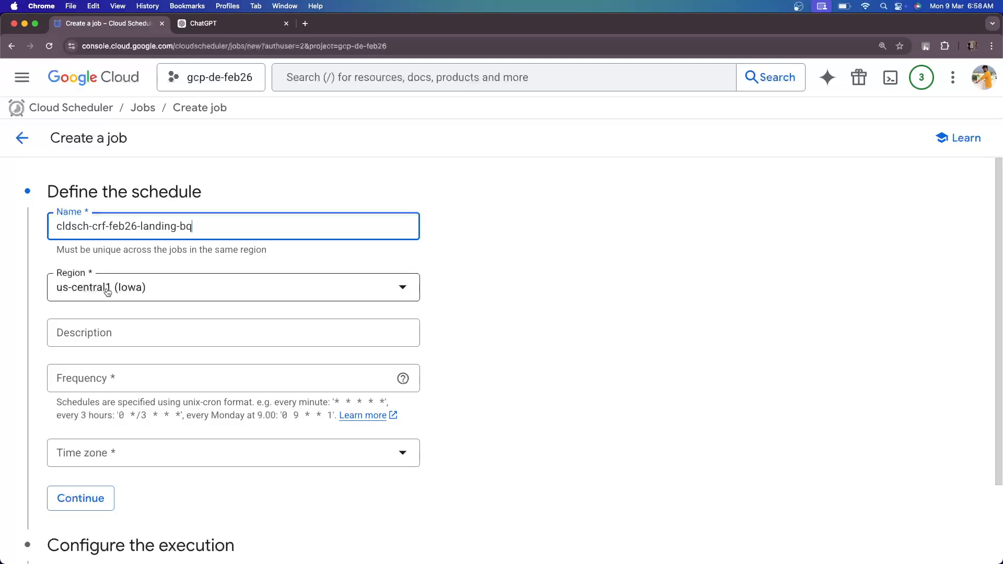
Step: Set the job description to "This job will trigger the landing to bq cloud run function at 11 PM daily."
{"action": "scroll", "coordinate": [95, 304], "scroll_direction": "down", "scroll_amount": 1}
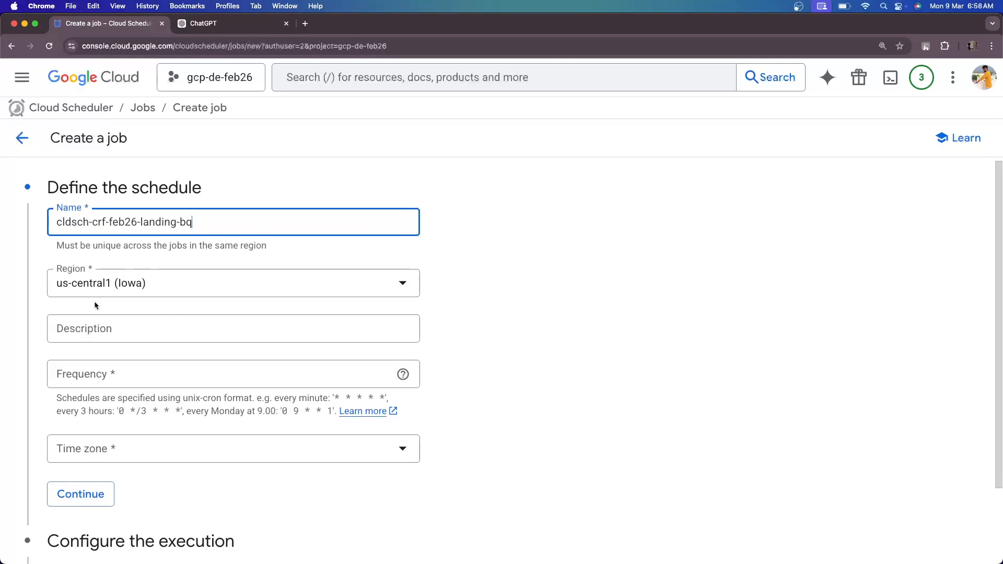
{"action": "left_click", "coordinate": [146, 325]}
{"action": "type", "text": "This "}
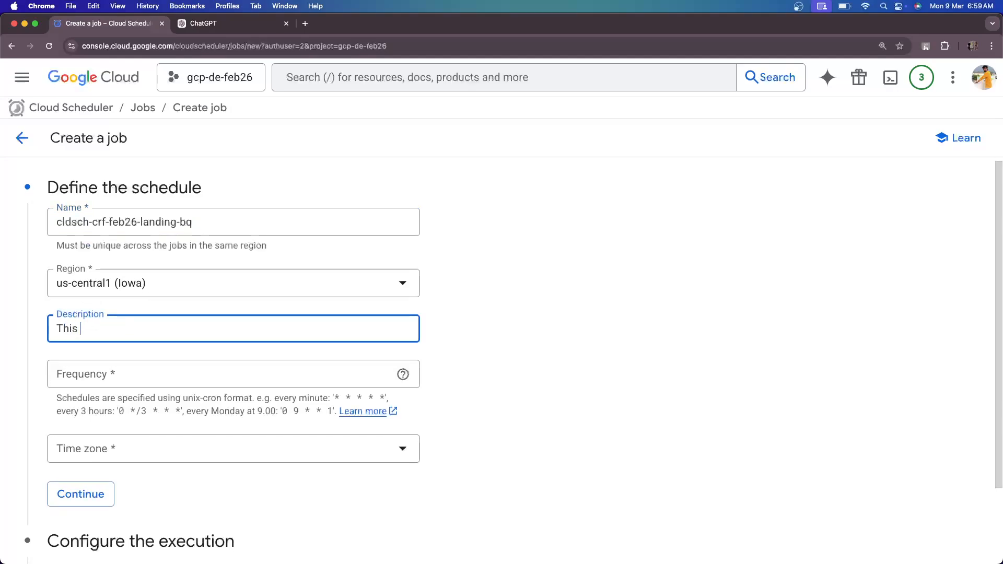
{"action": "type", "text": "job will trigge"}
{"action": "type", "text": "r th44e"}
{"action": "key", "text": "BackSpace"}
{"action": "key", "text": "BackSpace"}
{"action": "key", "text": "BackSpace"}
{"action": "type", "text": "e landing to bq"}
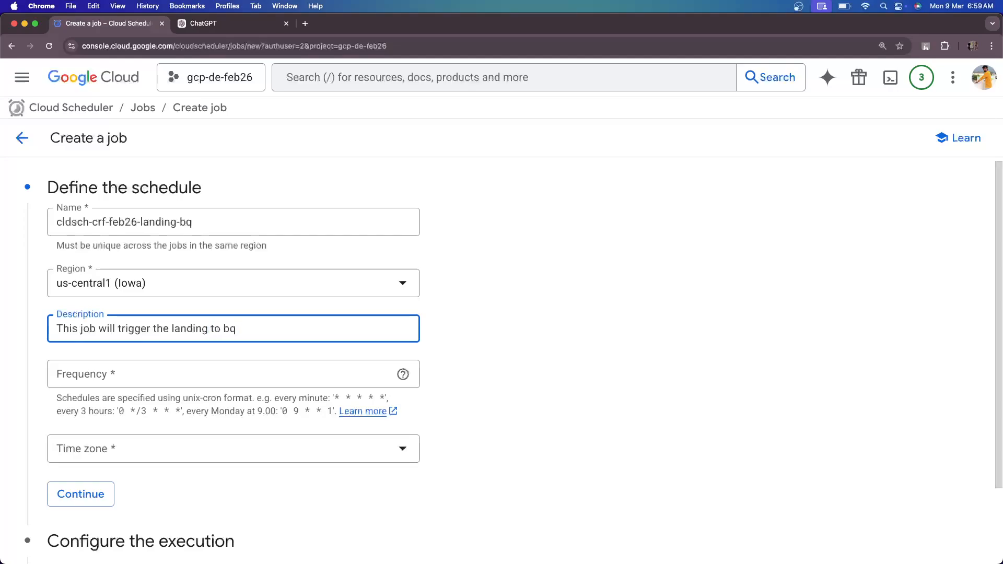
{"action": "type", "text": " cloud run functions"}
{"action": "key", "text": "BackSpace"}
{"action": "key", "text": "BackSpace"}
{"action": "type", "text": "at"}
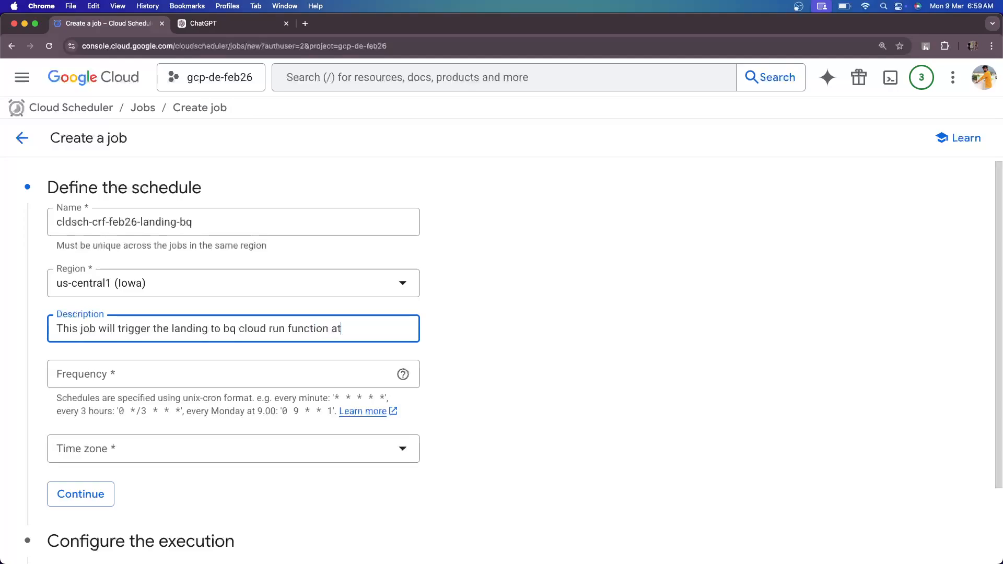
{"action": "type", "text": " 11 PM daily."}
{"action": "scroll", "coordinate": [488, 498], "scroll_direction": "down", "scroll_amount": 2}
{"action": "left_click", "coordinate": [151, 324]}
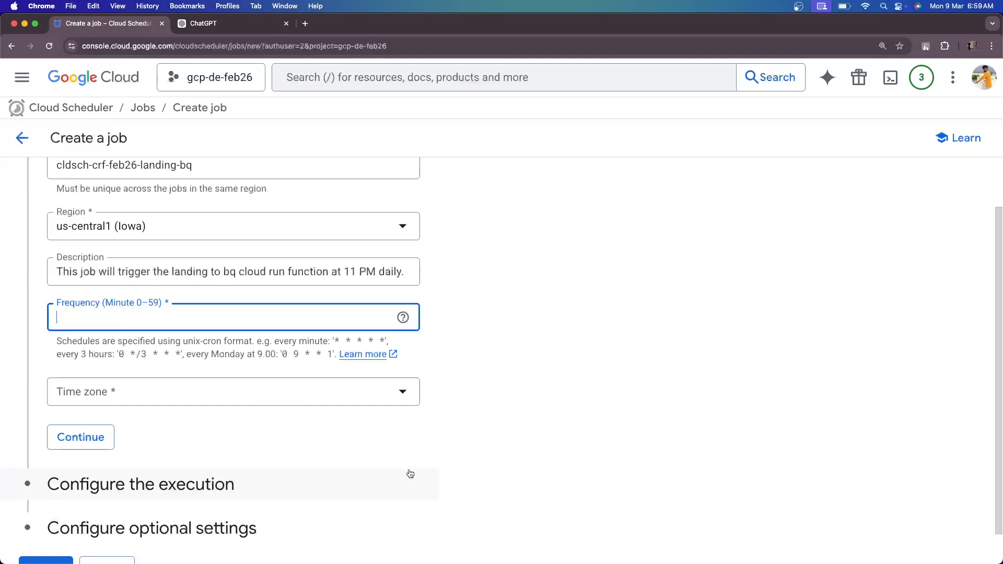
{"action": "left_click", "coordinate": [337, 342]}
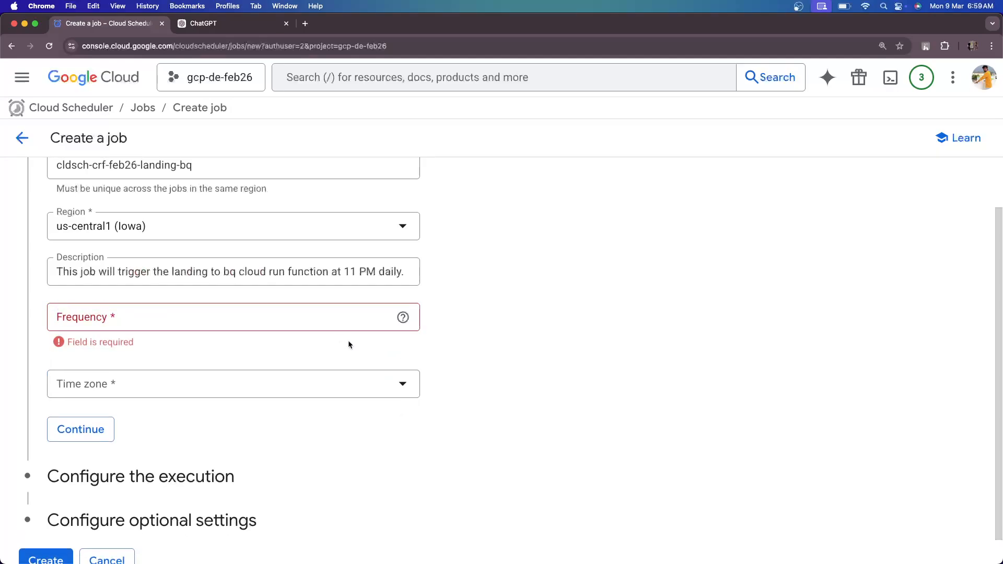
{"action": "left_click", "coordinate": [318, 324]}
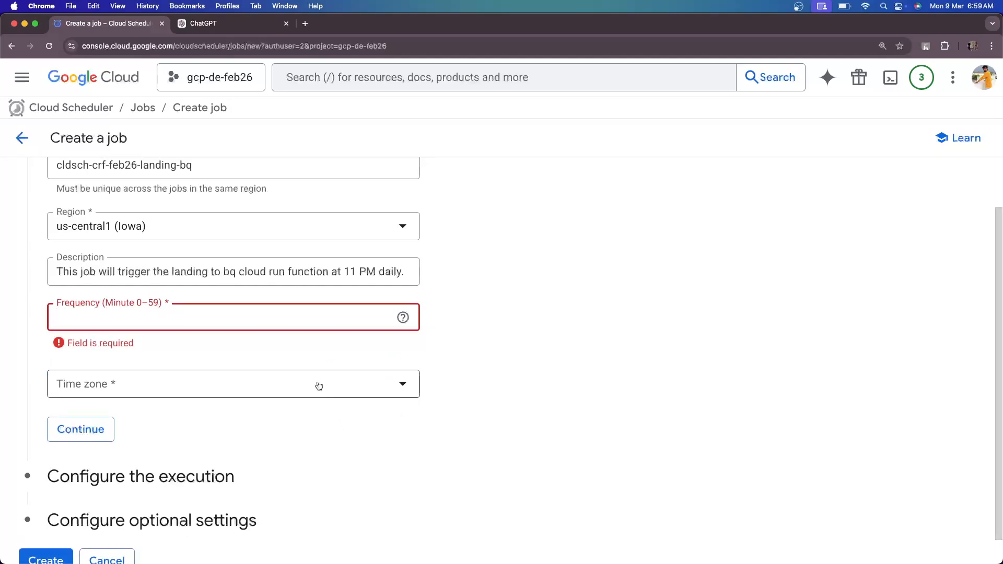
Step: Switch to ChatGPT and begin a prompt with "i need to"
{"action": "left_click", "coordinate": [217, 24]}
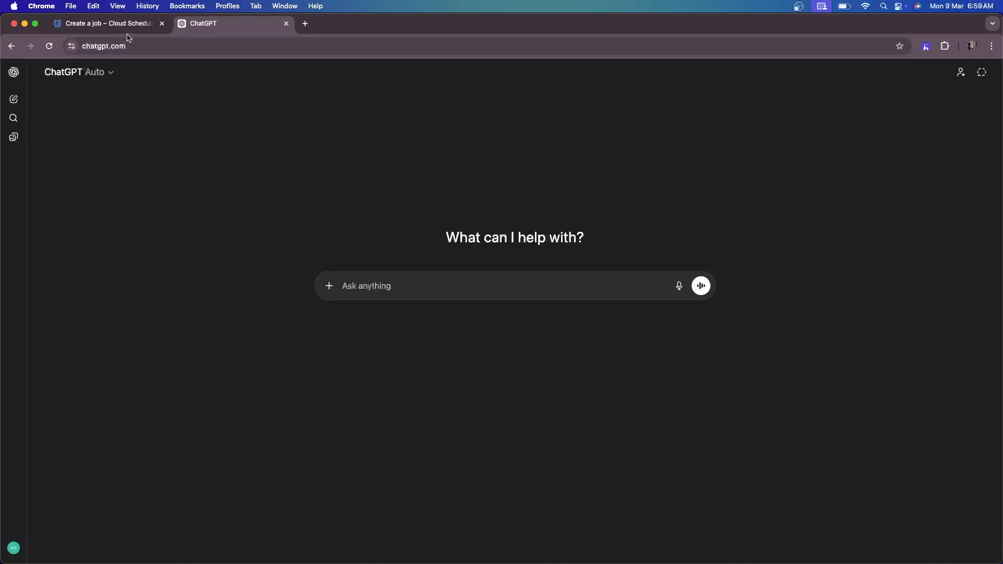
{"action": "left_click", "coordinate": [430, 286]}
{"action": "type", "text": "cron"}
{"action": "key", "text": "BackSpace"}
{"action": "key", "text": "BackSpace"}
{"action": "key", "text": "BackSpace"}
{"action": "key", "text": "BackSpace"}
{"action": "key", "text": "BackSpace"}
{"action": "type", "text": "i need to"}
Step: Enlarge the ChatGPT page zoom to 150%
{"action": "left_click", "coordinate": [992, 46]}
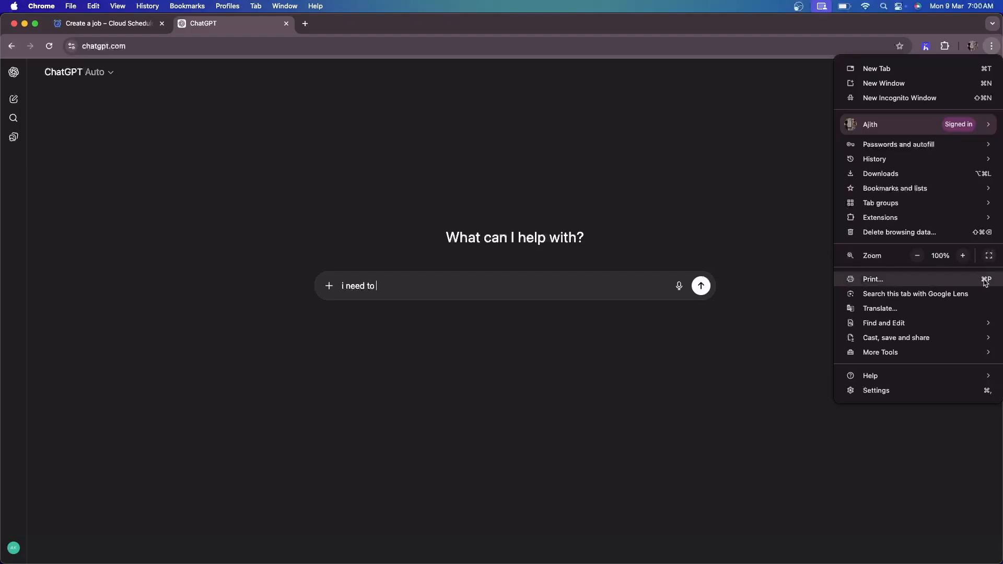
{"action": "left_click", "coordinate": [963, 256]}
{"action": "left_click", "coordinate": [963, 257]}
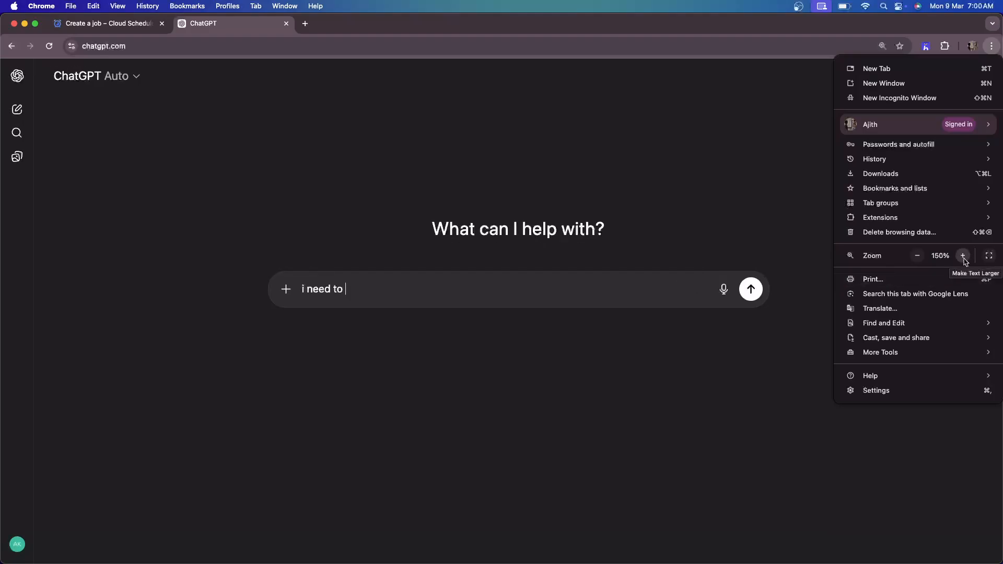
{"action": "left_click", "coordinate": [964, 257]}
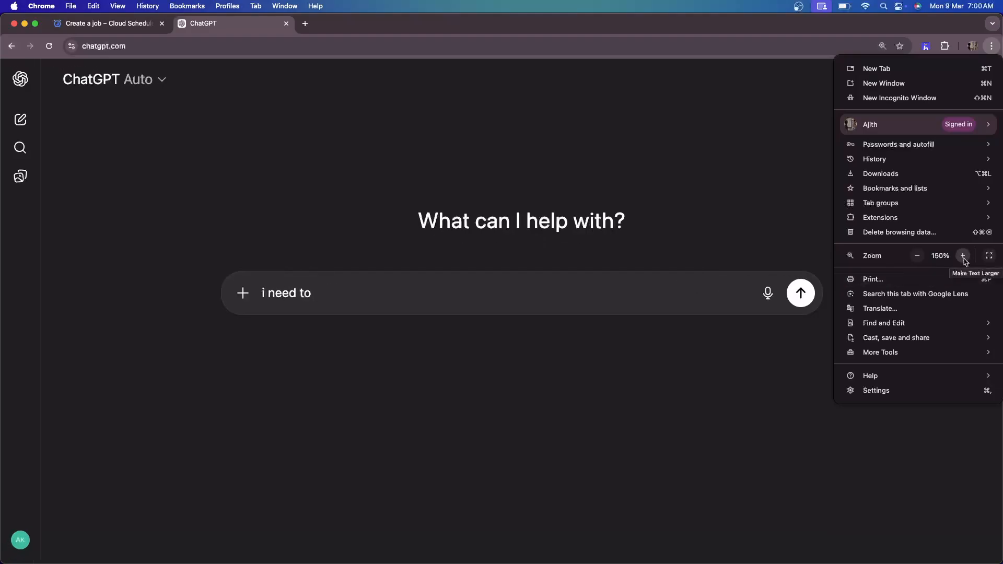
{"action": "left_click", "coordinate": [678, 152]}
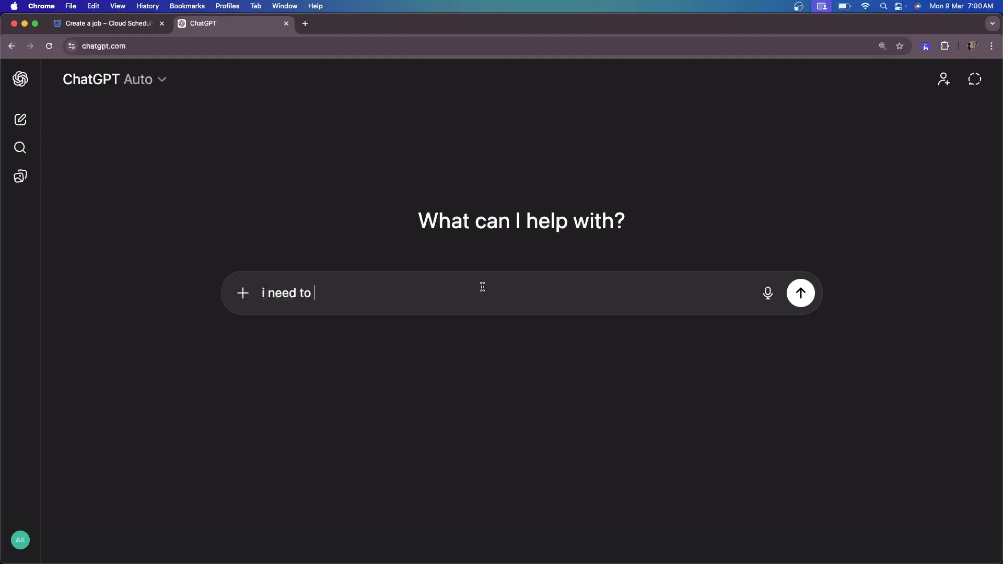
Step: Complete and submit the prompt: "schedule a job in cloud scheduler. every day night 11 pm job has to trigger. give me format."
{"action": "type", "text": "schedule a job in"}
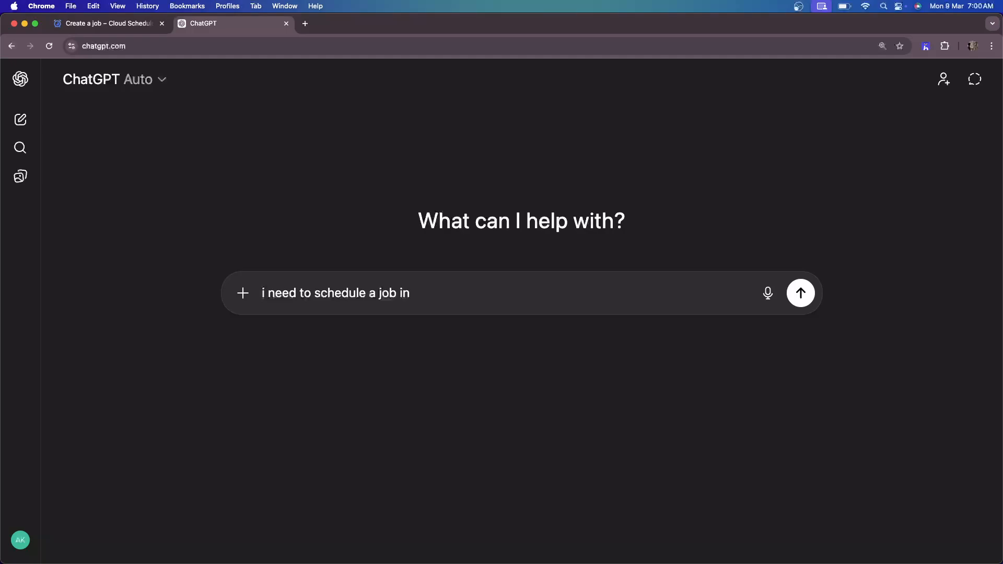
{"action": "type", "text": " clloud scheduler"}
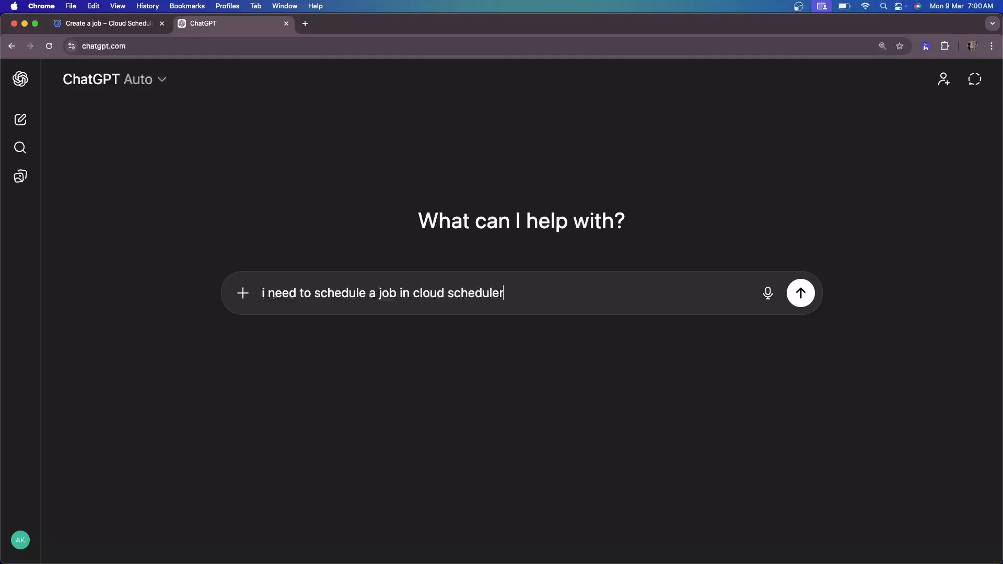
{"action": "type", "text": ". every day night 11 pmm"}
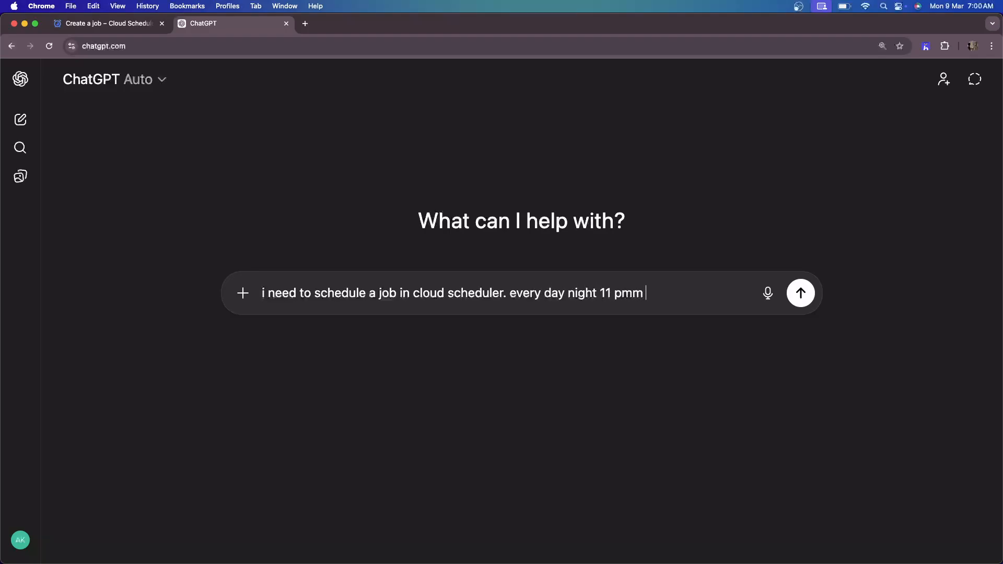
{"action": "key", "text": "BackSpace"}
{"action": "type", "text": "job has to trigger"}
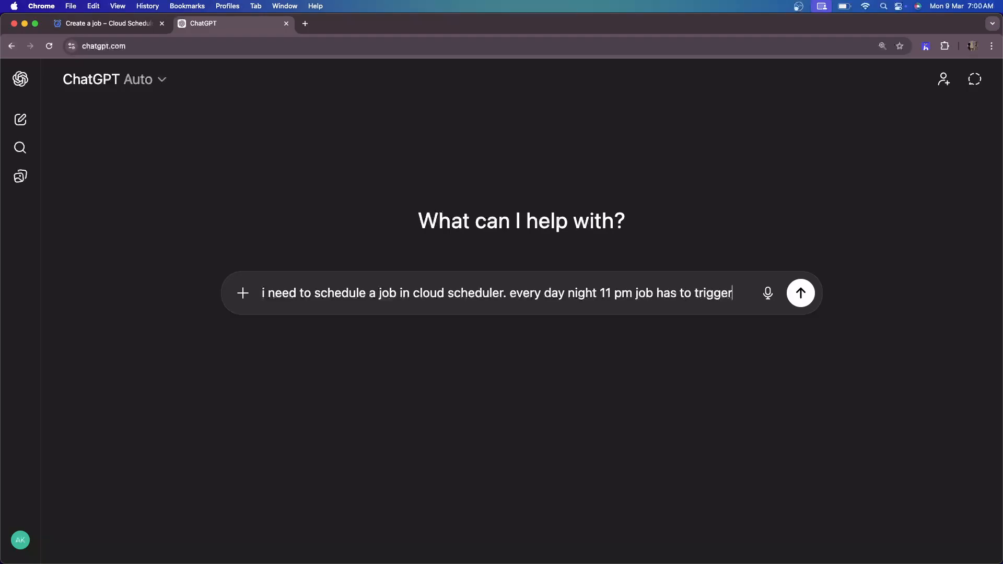
{"action": "type", "text": ". give me f"}
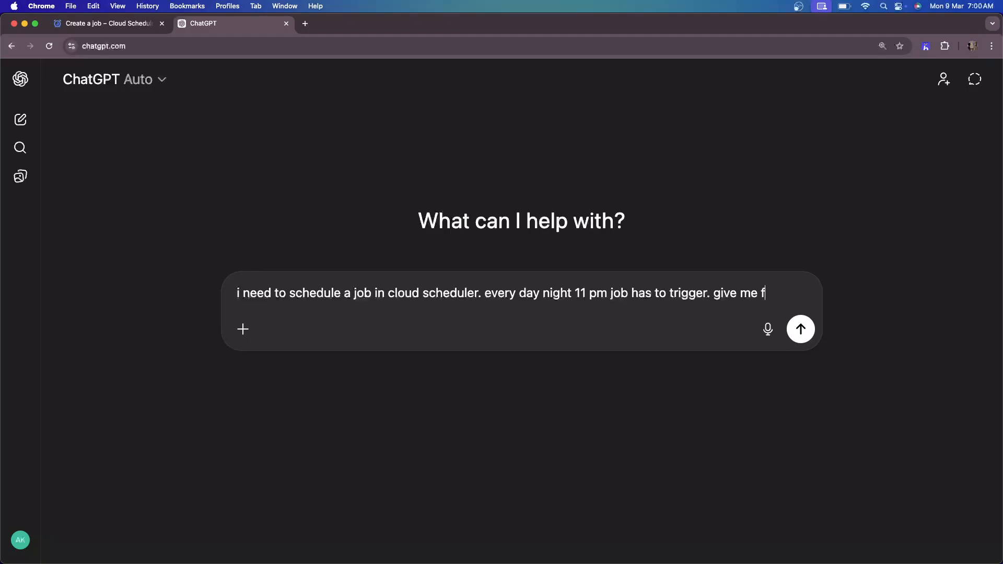
{"action": "type", "text": "ormat."}
{"action": "key", "text": "Return"}
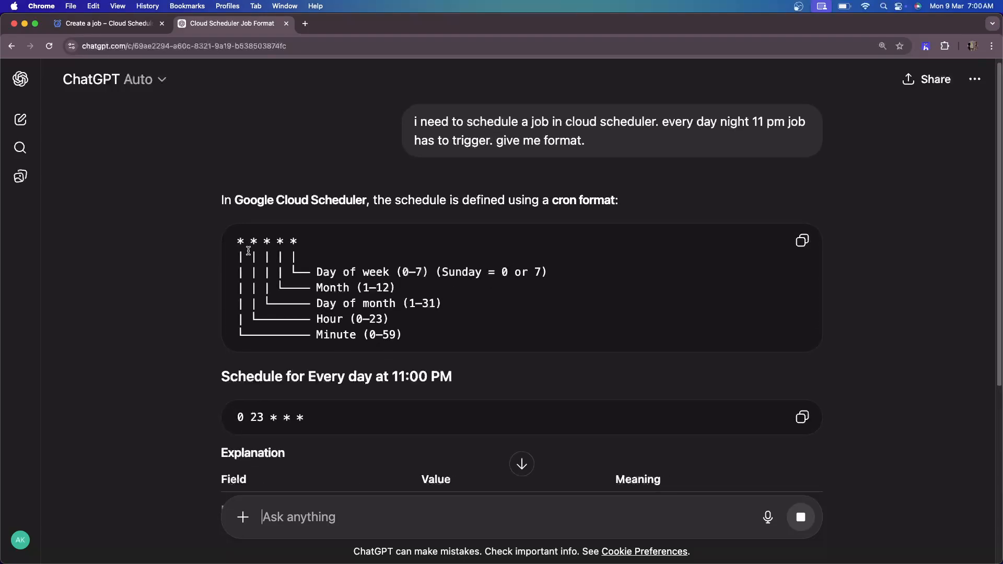
Step: Copy the cron expression 0 23 * * * from the ChatGPT answer and paste it as the scheduler job's frequency
{"action": "scroll", "coordinate": [342, 302], "scroll_direction": "down", "scroll_amount": 3}
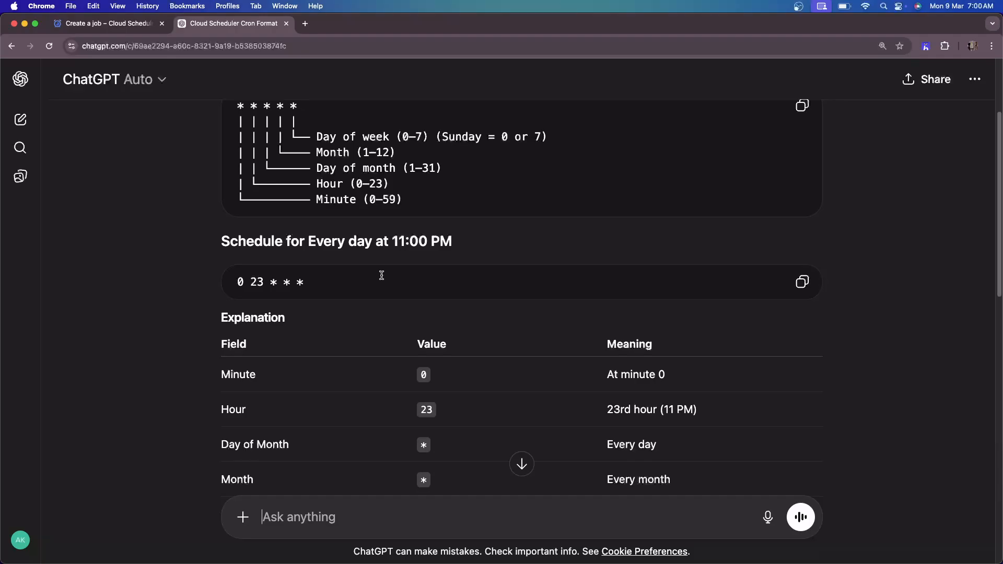
{"action": "left_click", "coordinate": [809, 292]}
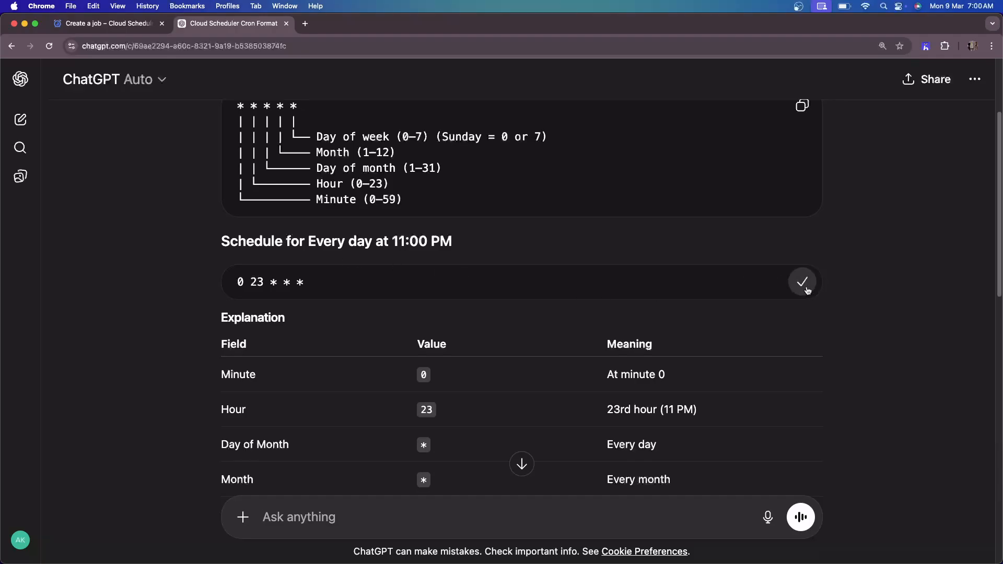
{"action": "left_click", "coordinate": [104, 24]}
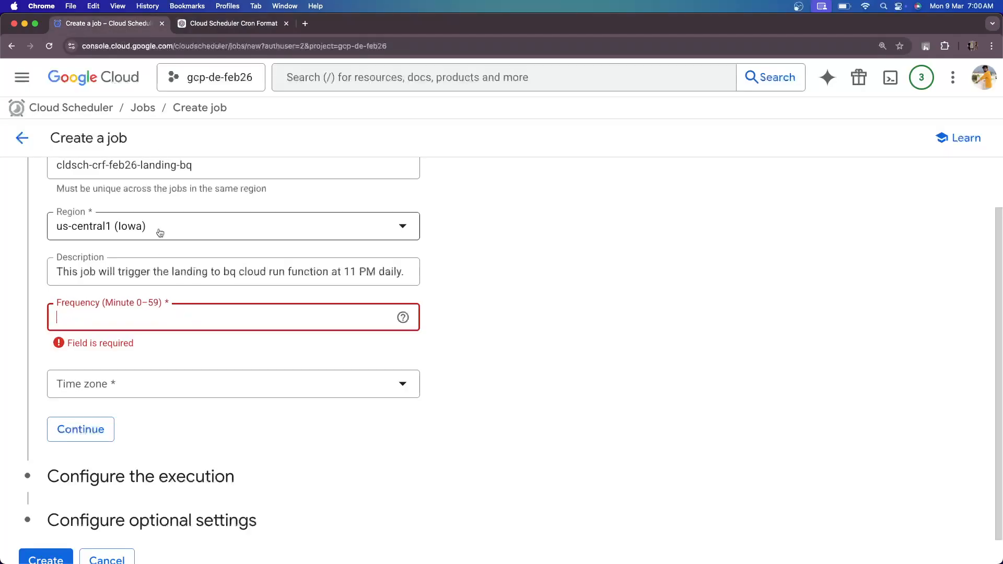
{"action": "right_click", "coordinate": [138, 313]}
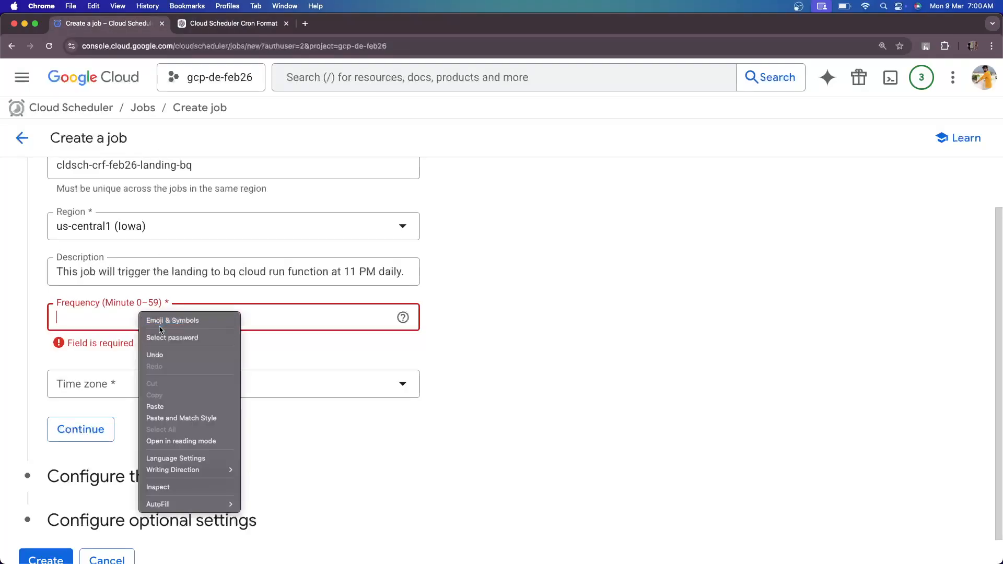
{"action": "left_click", "coordinate": [178, 407]}
Step: Open the searchable list of time zones for the scheduler job
{"action": "scroll", "coordinate": [505, 361], "scroll_direction": "down", "scroll_amount": 1}
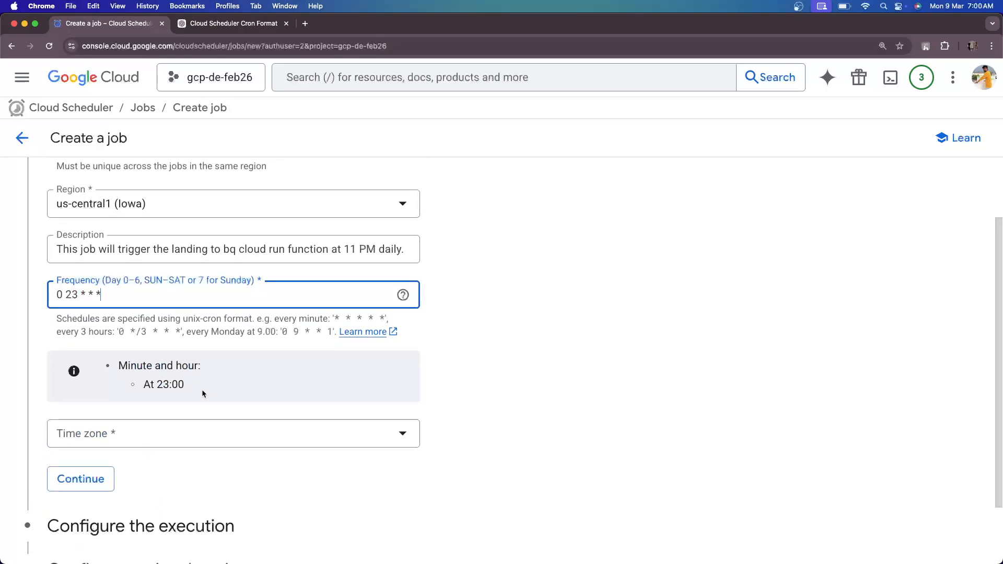
{"action": "scroll", "coordinate": [201, 390], "scroll_direction": "down", "scroll_amount": 1}
{"action": "left_click", "coordinate": [227, 400]}
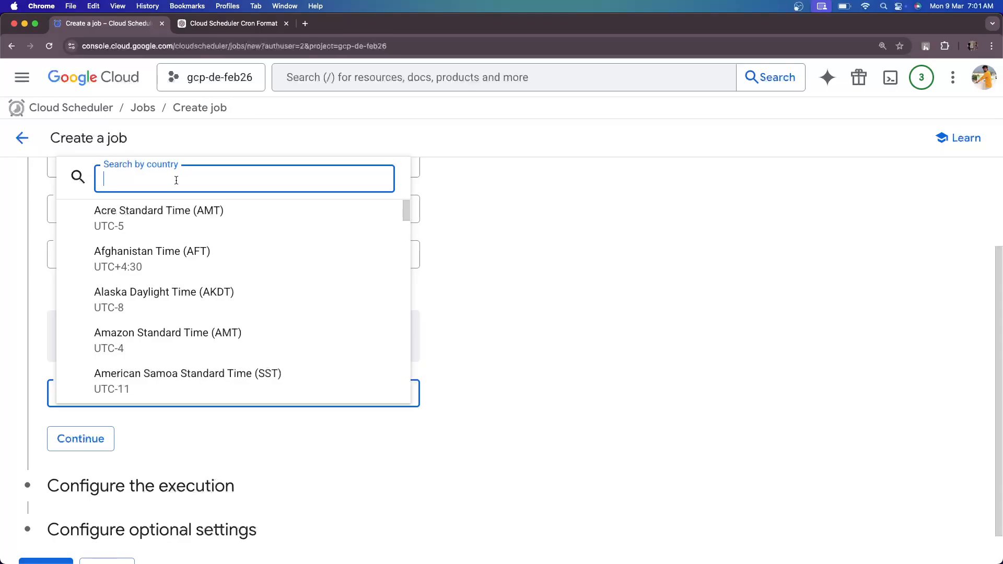
{"action": "type", "text": "No"}
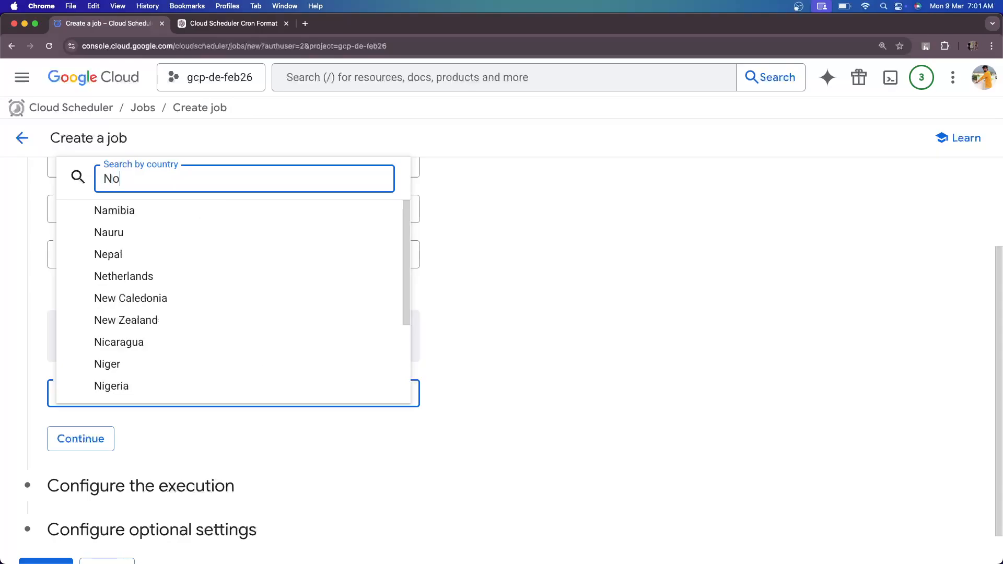
{"action": "type", "text": "rth"}
{"action": "key", "text": "BackSpace"}
{"action": "key", "text": "BackSpace"}
{"action": "key", "text": "BackSpace"}
{"action": "key", "text": "BackSpace"}
{"action": "key", "text": "BackSpace"}
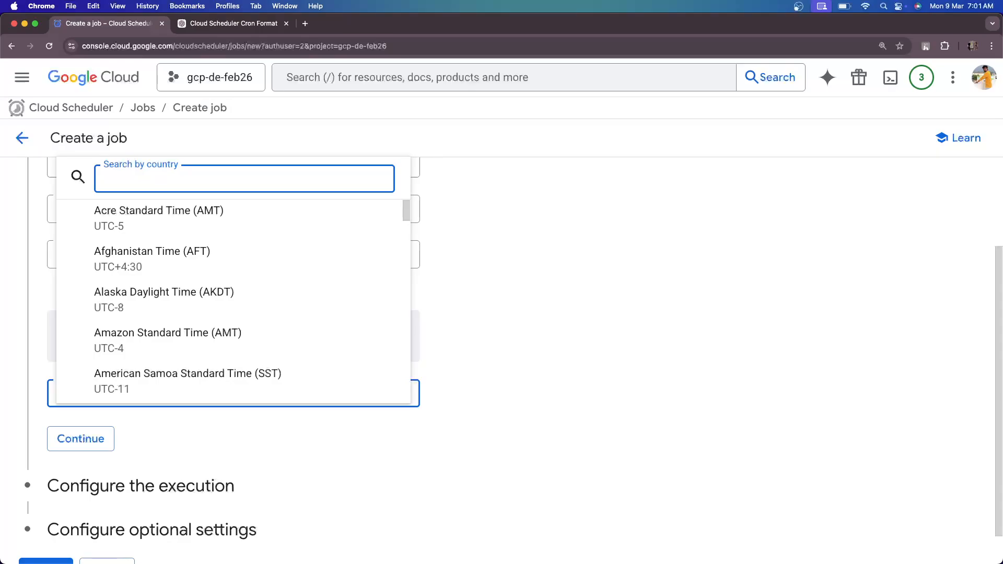
Step: Find India in the time zones, choose India Standard Time (IST), and continue to the execution configuration
{"action": "type", "text": "Indfi"}
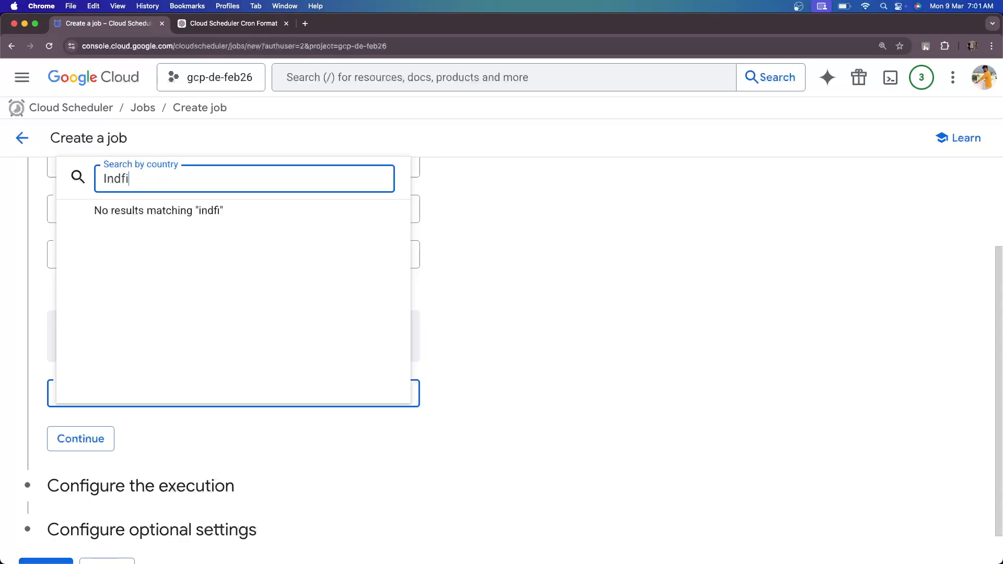
{"action": "key", "text": "BackSpace"}
{"action": "key", "text": "BackSpace"}
{"action": "key", "text": "BackSpace"}
{"action": "type", "text": "dia"}
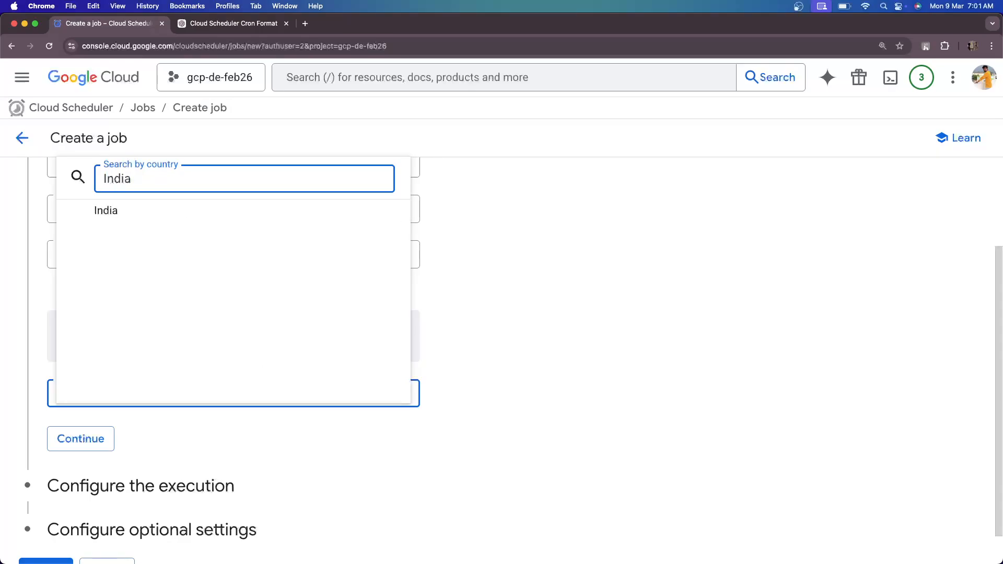
{"action": "type", "text": "/"}
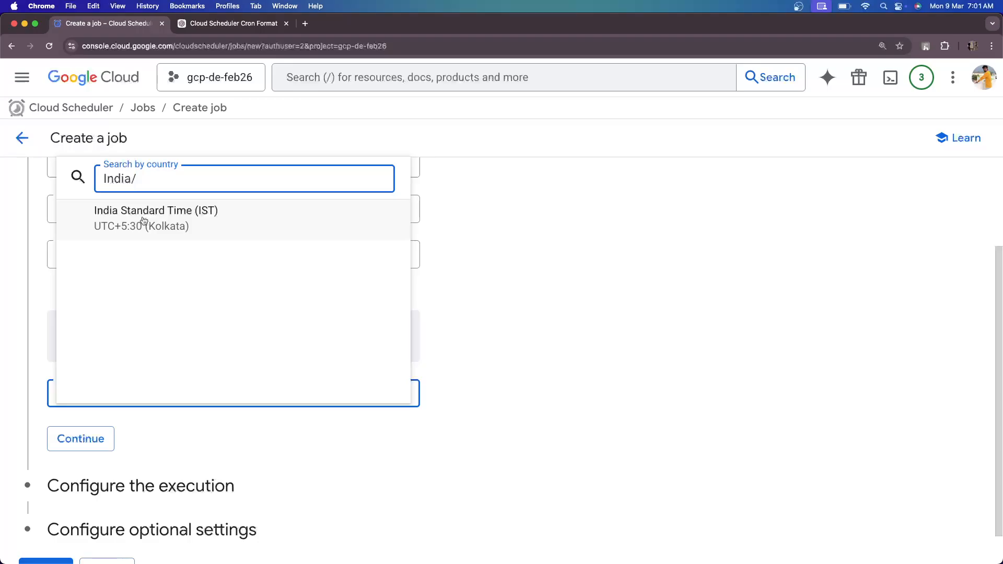
{"action": "left_click", "coordinate": [143, 221]}
{"action": "scroll", "coordinate": [152, 413], "scroll_direction": "down", "scroll_amount": 3}
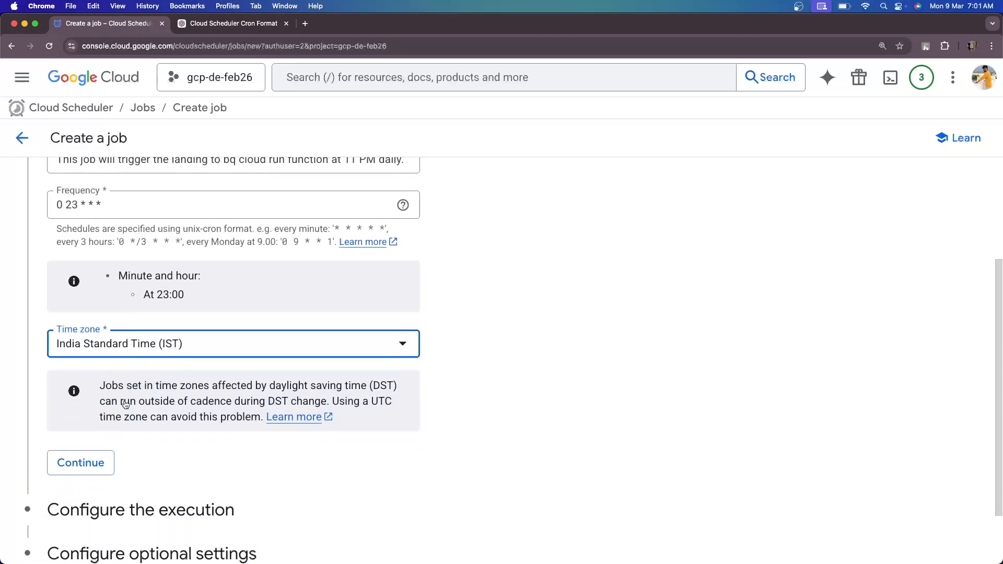
{"action": "left_click", "coordinate": [104, 403]}
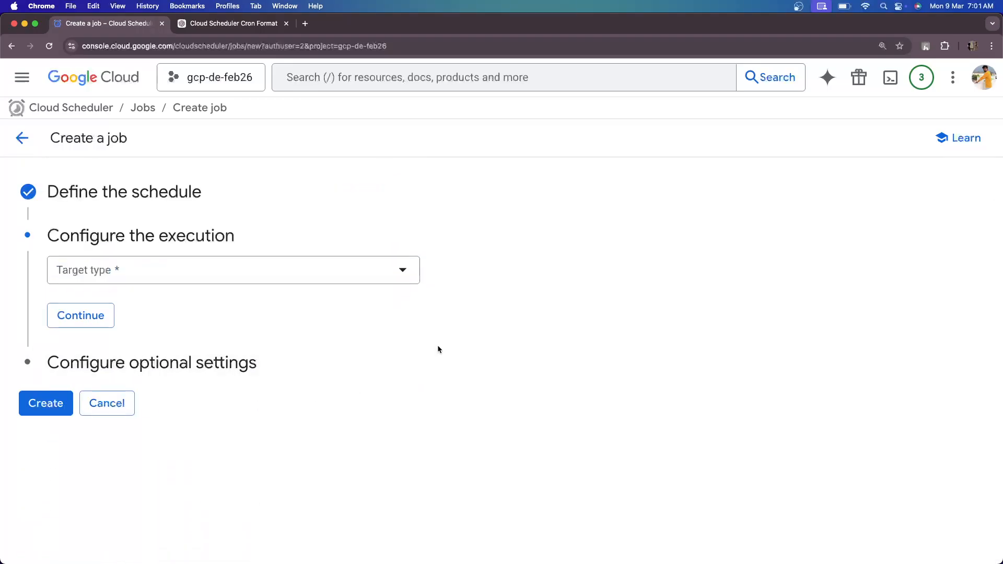
Step: Reopen the schedule definition to review its name, region, description, frequency and time zone, and return to the execution configuration
{"action": "left_click", "coordinate": [148, 198]}
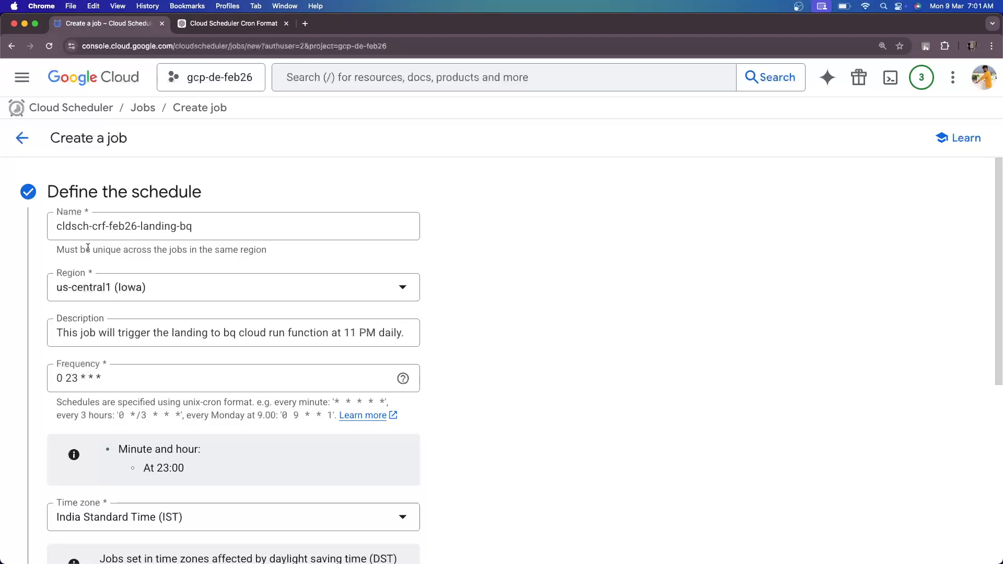
{"action": "scroll", "coordinate": [212, 323], "scroll_direction": "down", "scroll_amount": 1}
{"action": "scroll", "coordinate": [213, 376], "scroll_direction": "down", "scroll_amount": 5}
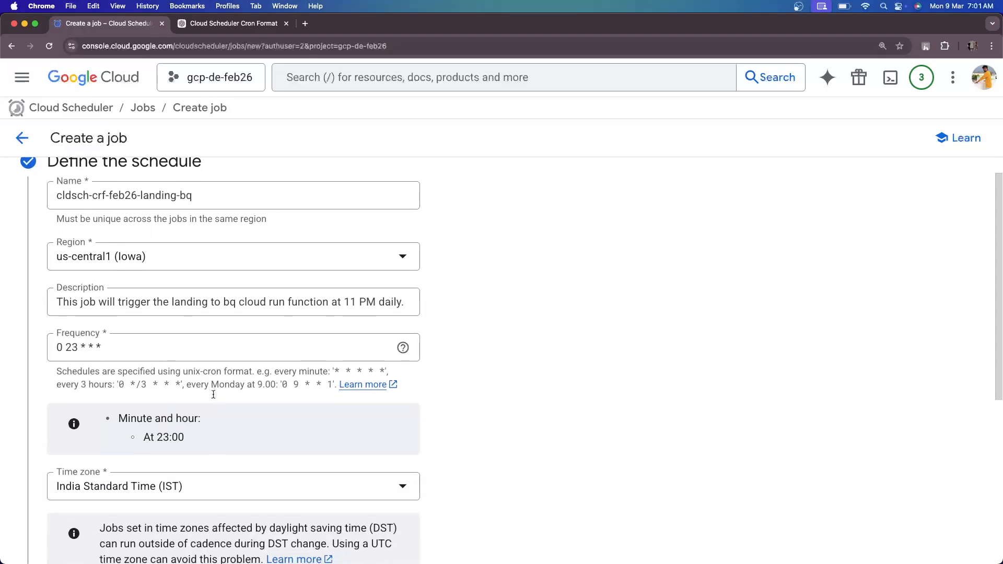
{"action": "scroll", "coordinate": [129, 348], "scroll_direction": "down", "scroll_amount": 3}
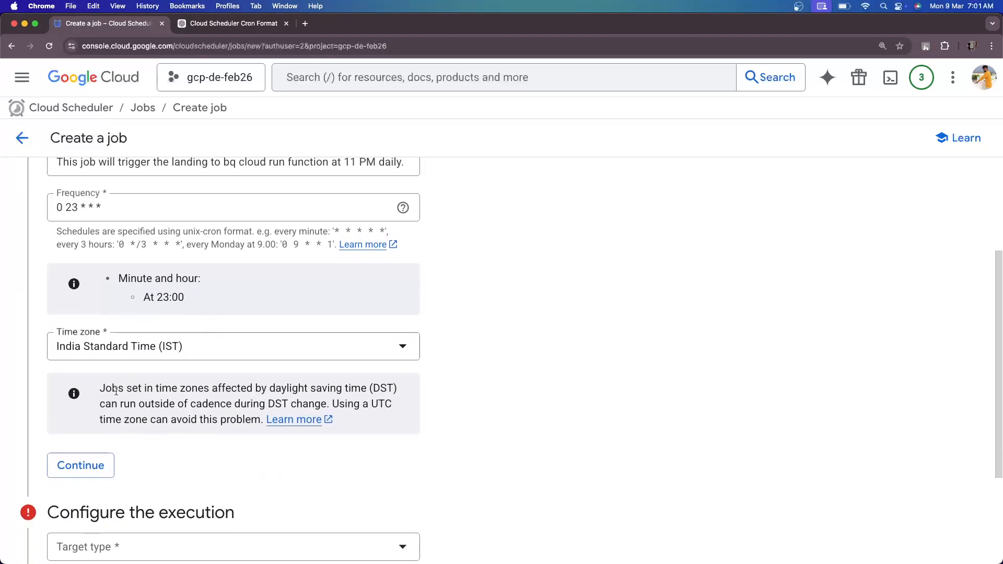
{"action": "left_click", "coordinate": [78, 455]}
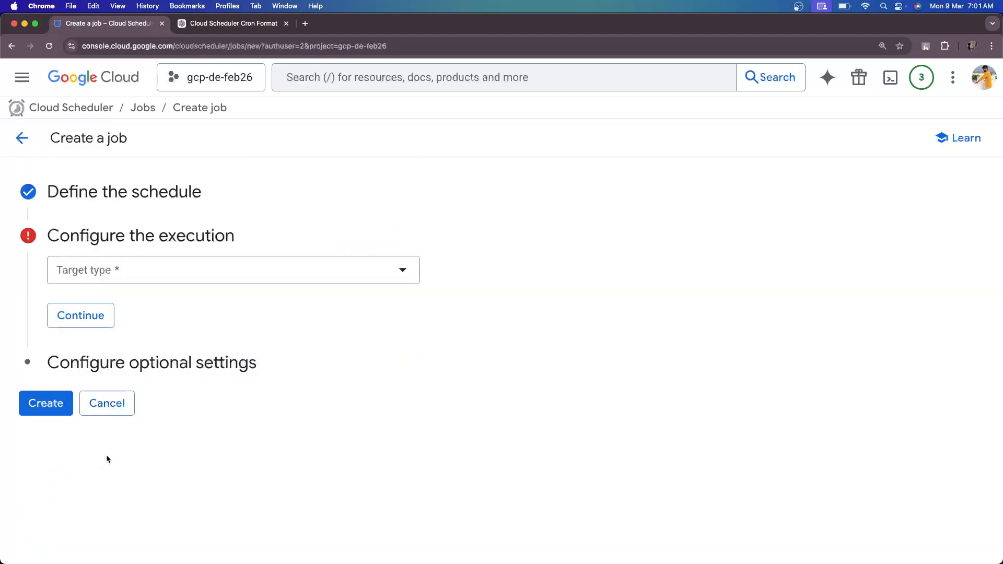
Step: Set the job's target type to Pub/Sub and view the available Pub/Sub topics without selecting one
{"action": "left_click", "coordinate": [113, 263]}
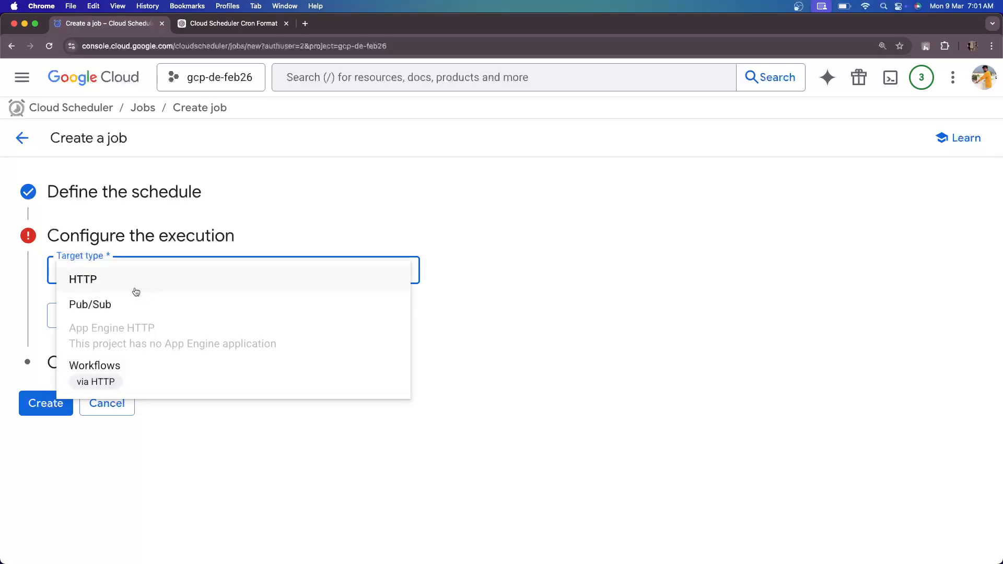
{"action": "left_click", "coordinate": [102, 309]}
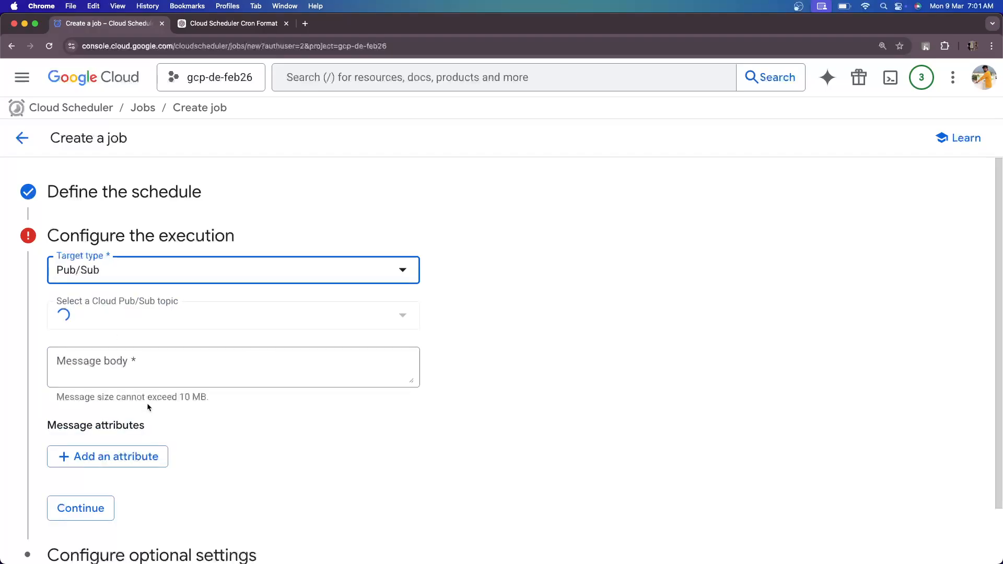
{"action": "left_click", "coordinate": [121, 320]}
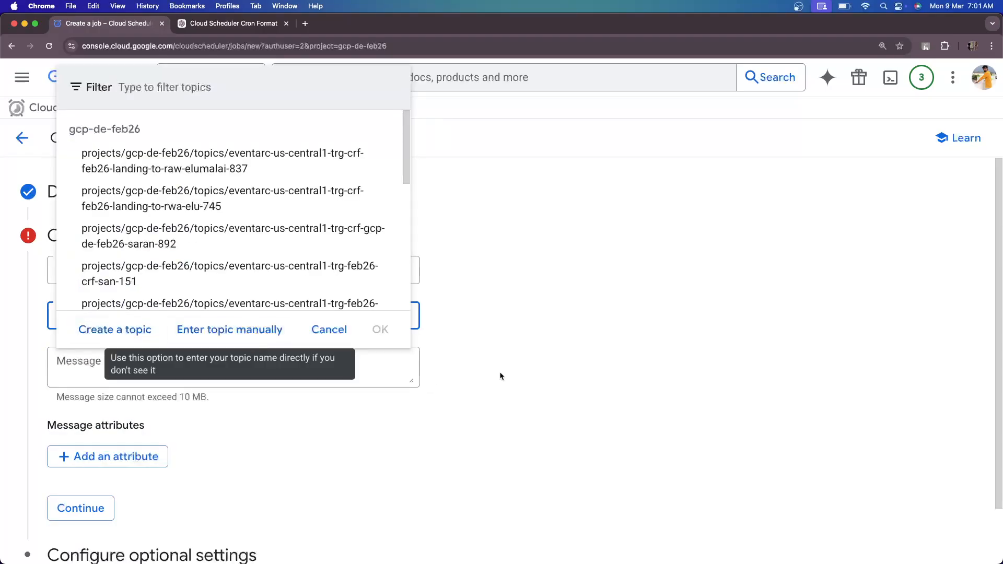
{"action": "left_click", "coordinate": [530, 328]}
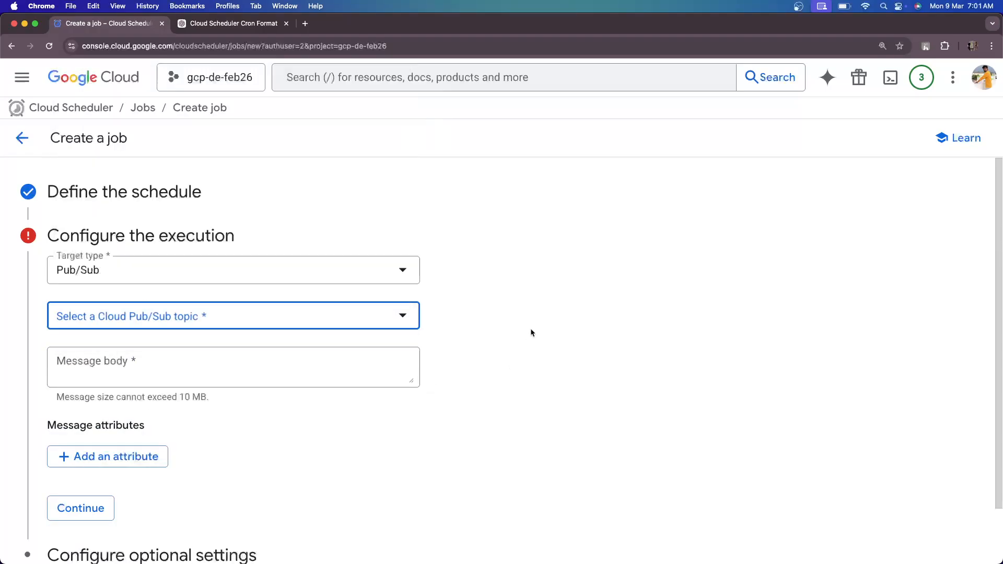
Step: Set the scheduler job's target type to HTTP and open Cloud Run in a separate browser tab
{"action": "left_click", "coordinate": [222, 278]}
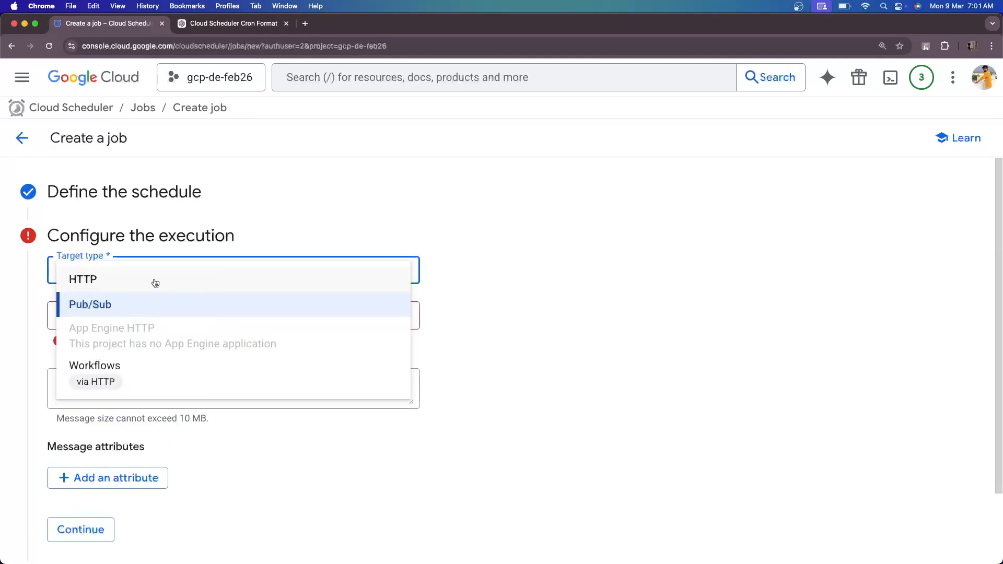
{"action": "left_click", "coordinate": [92, 280]}
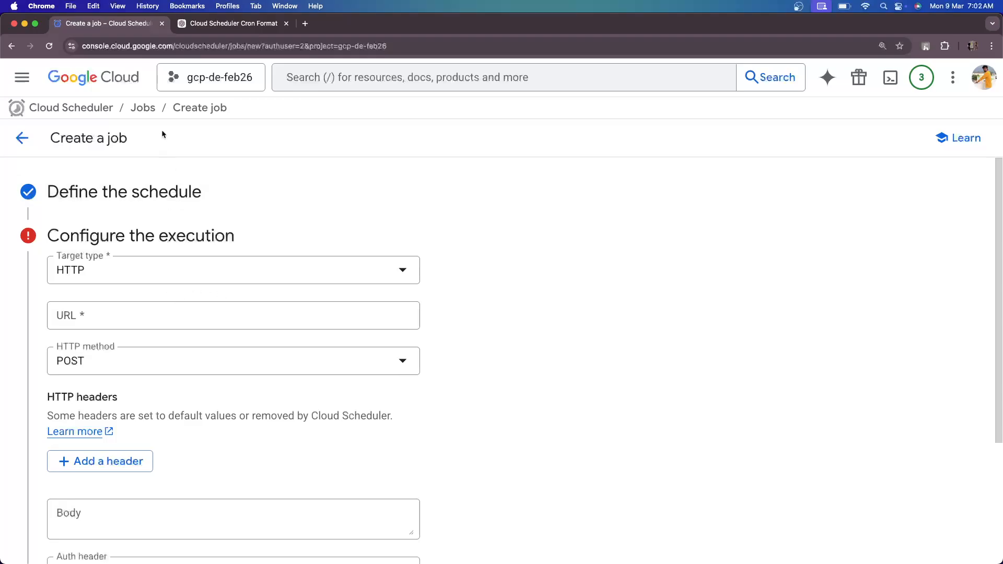
{"action": "left_click", "coordinate": [29, 87]}
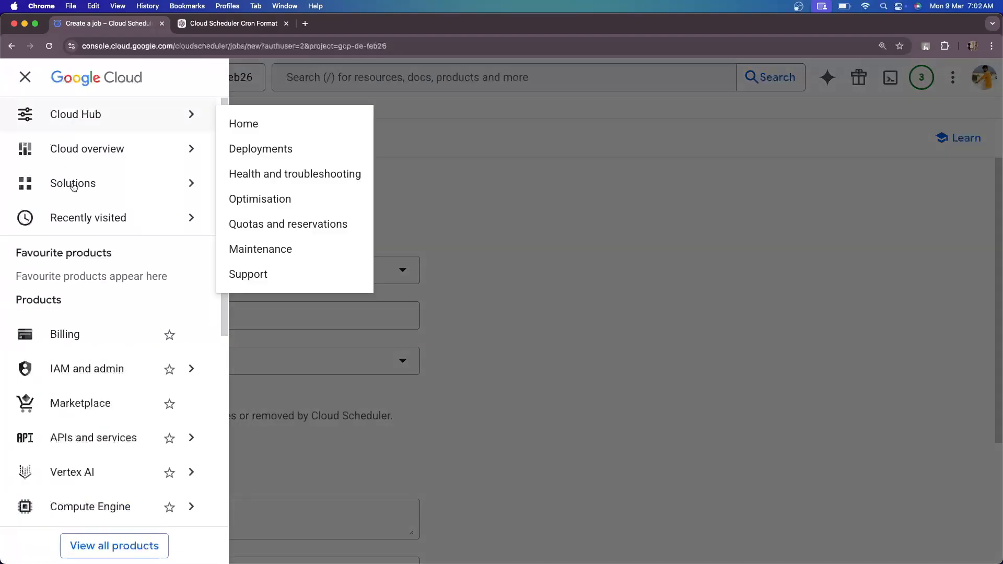
{"action": "scroll", "coordinate": [101, 433], "scroll_direction": "down", "scroll_amount": 10}
{"action": "mouse_move", "coordinate": [97, 416]}
{"action": "right_click", "coordinate": [106, 373]}
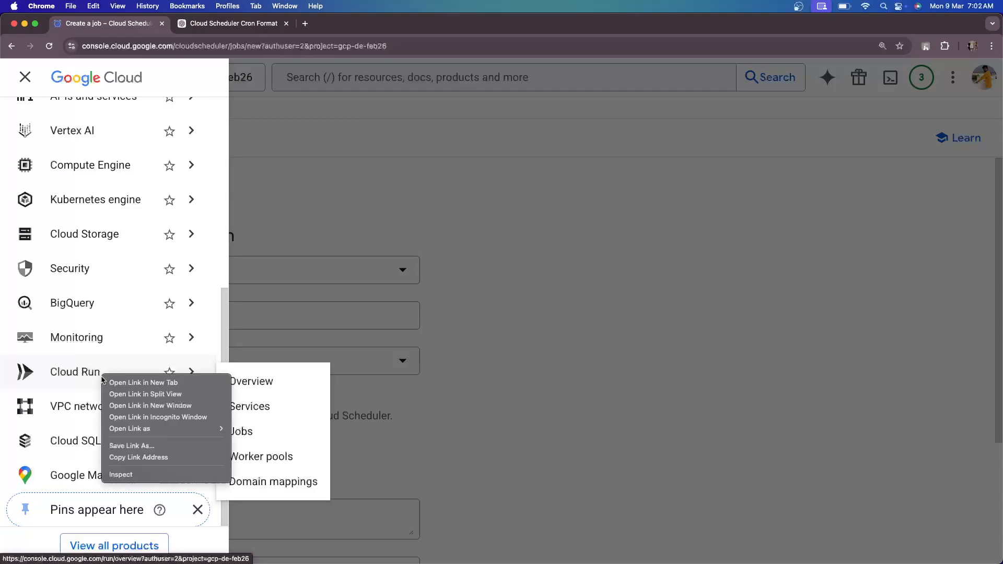
{"action": "left_click", "coordinate": [118, 381]}
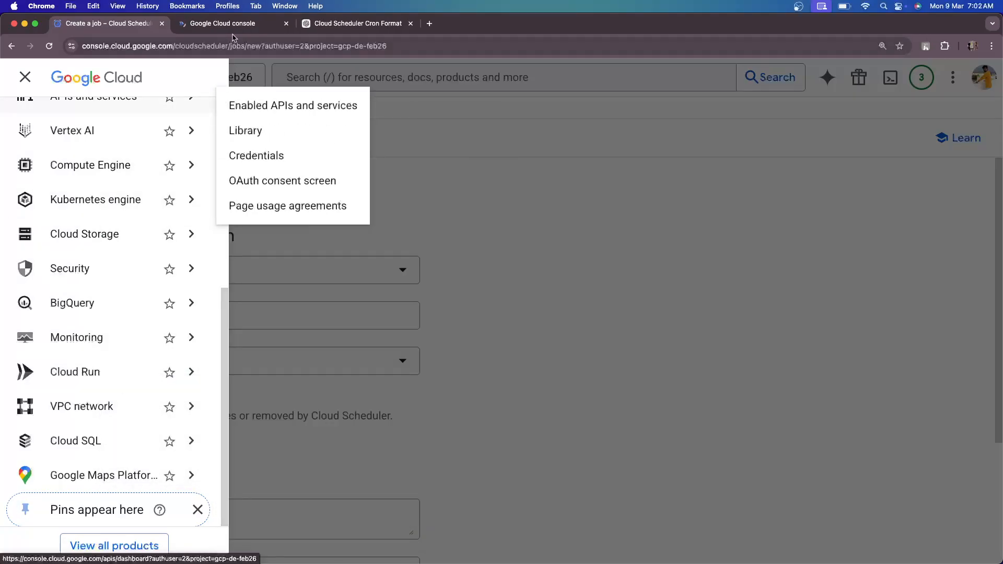
{"action": "left_click", "coordinate": [225, 23]}
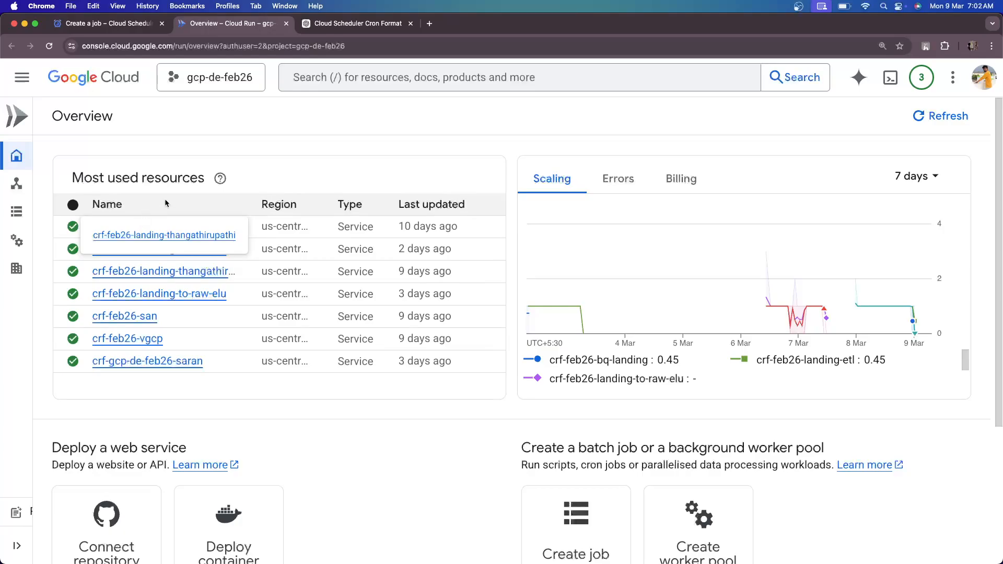
Step: Open the crf-feb26-landing-etl service, show its source code, and copy the service URL
{"action": "left_click", "coordinate": [175, 227]}
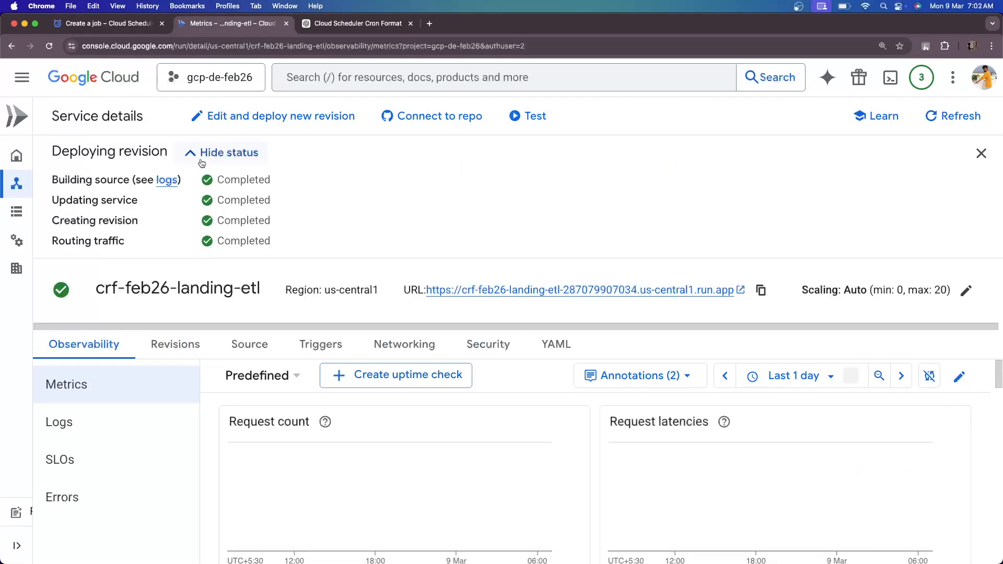
{"action": "left_click", "coordinate": [199, 154]}
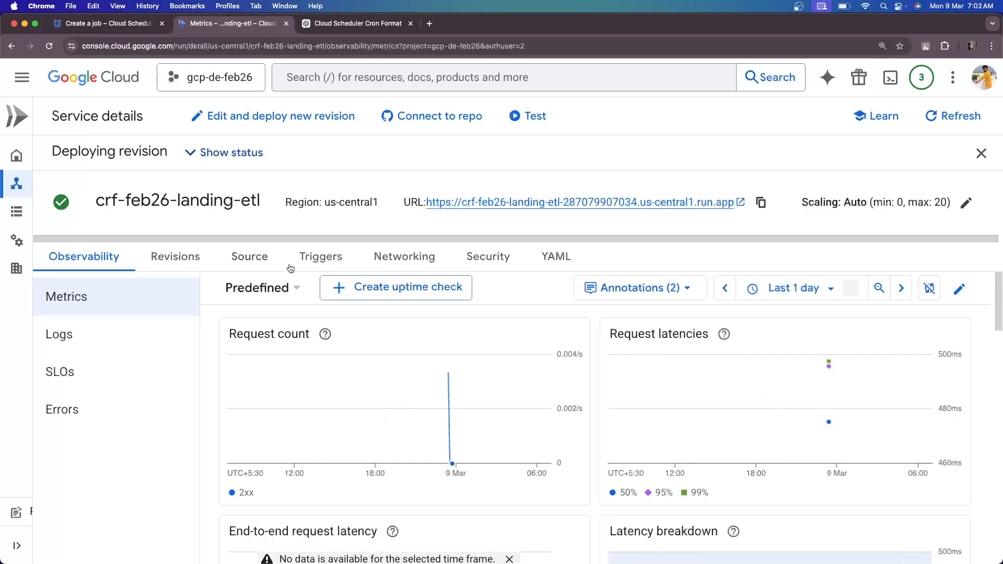
{"action": "left_click", "coordinate": [249, 264]}
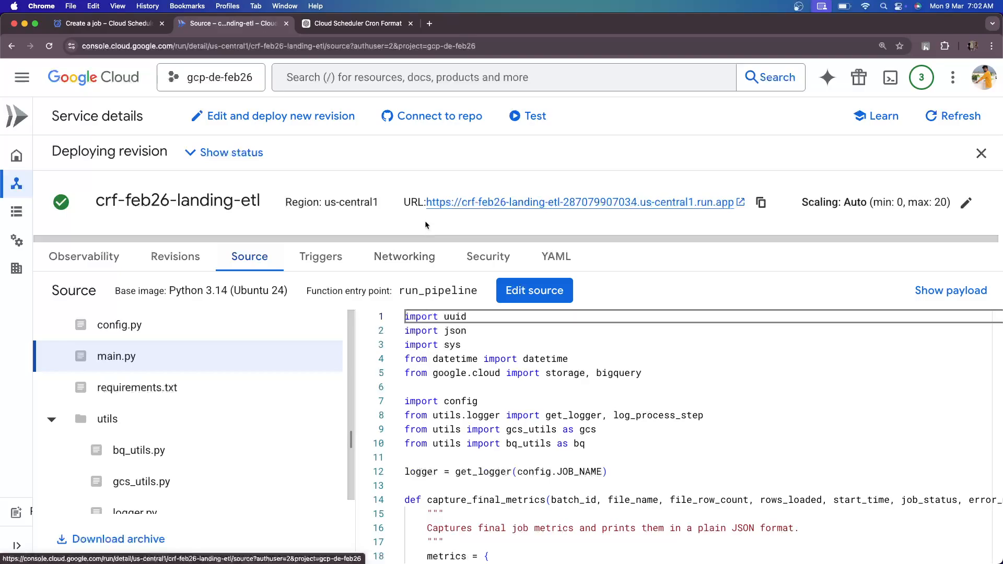
{"action": "left_click", "coordinate": [761, 202]}
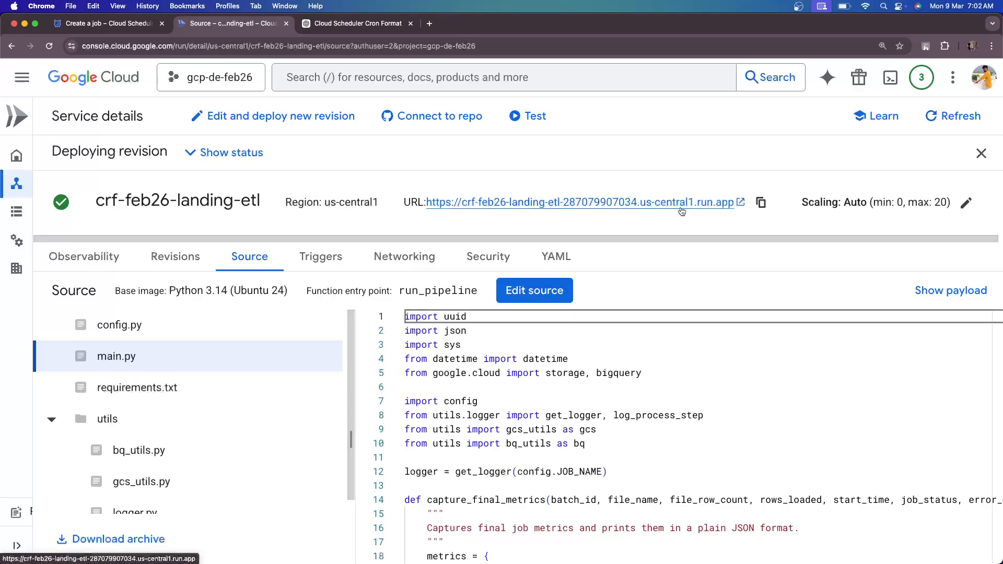
{"action": "left_click", "coordinate": [760, 202]}
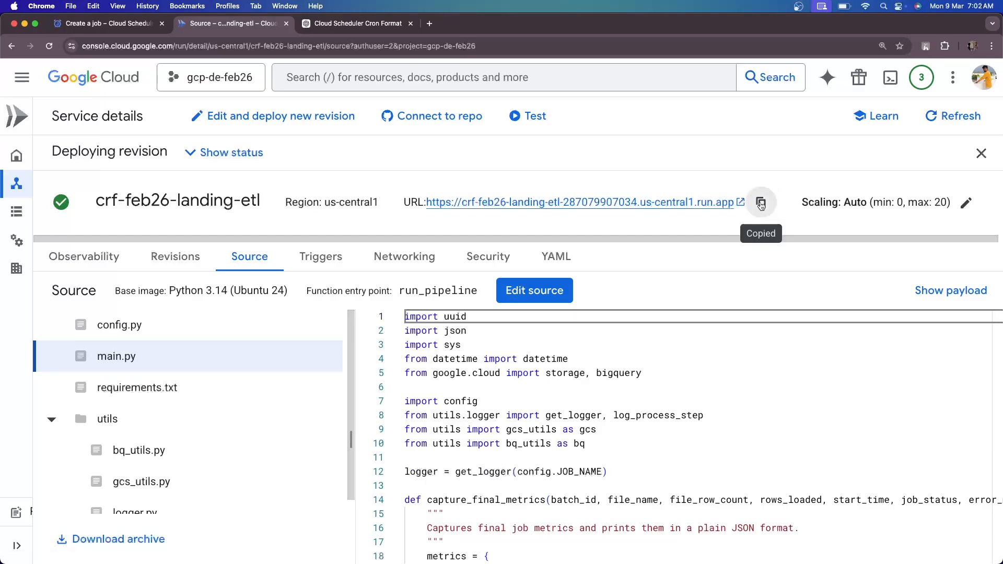
Step: Return to the scheduler job form and enter the copied crf-feb26-landing-etl service URL as the target URL
{"action": "left_click", "coordinate": [104, 24]}
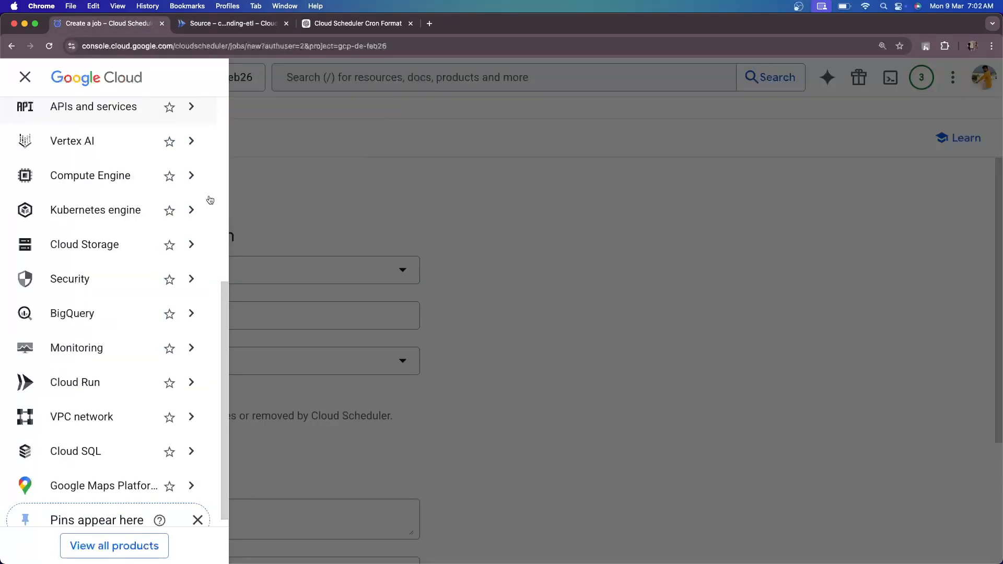
{"action": "left_click", "coordinate": [553, 292]}
{"action": "left_click", "coordinate": [205, 310]}
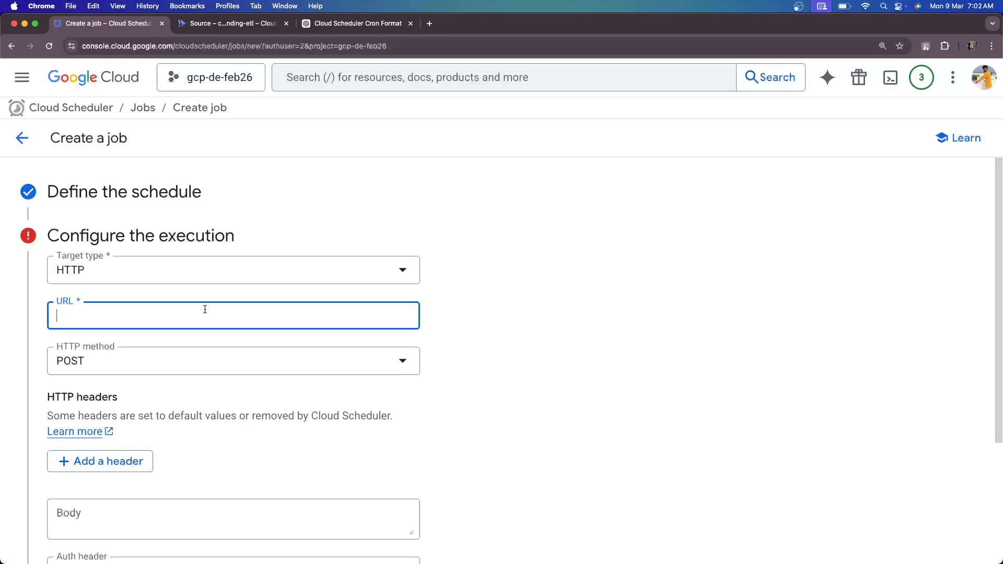
{"action": "key", "text": "super+v"}
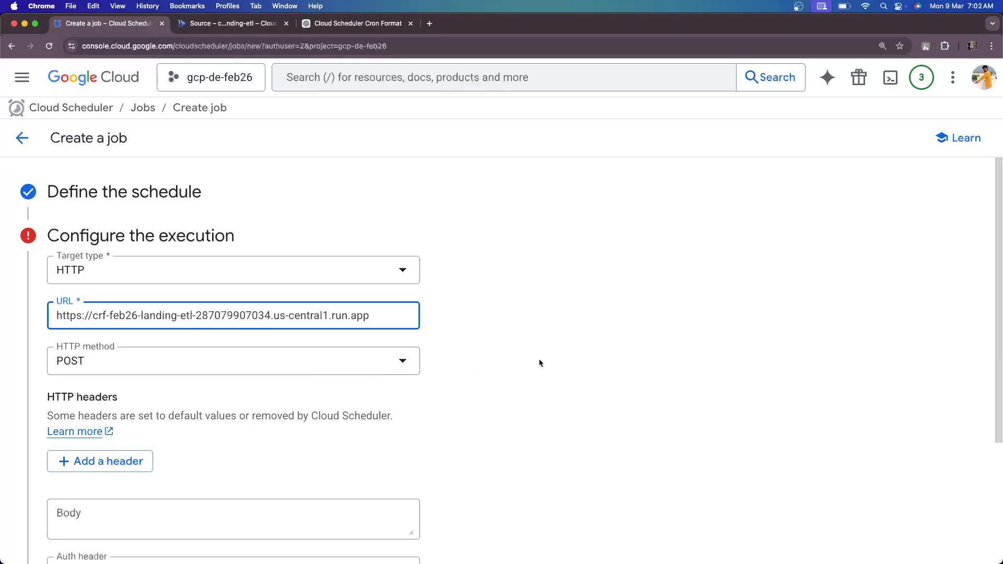
{"action": "left_click", "coordinate": [497, 396]}
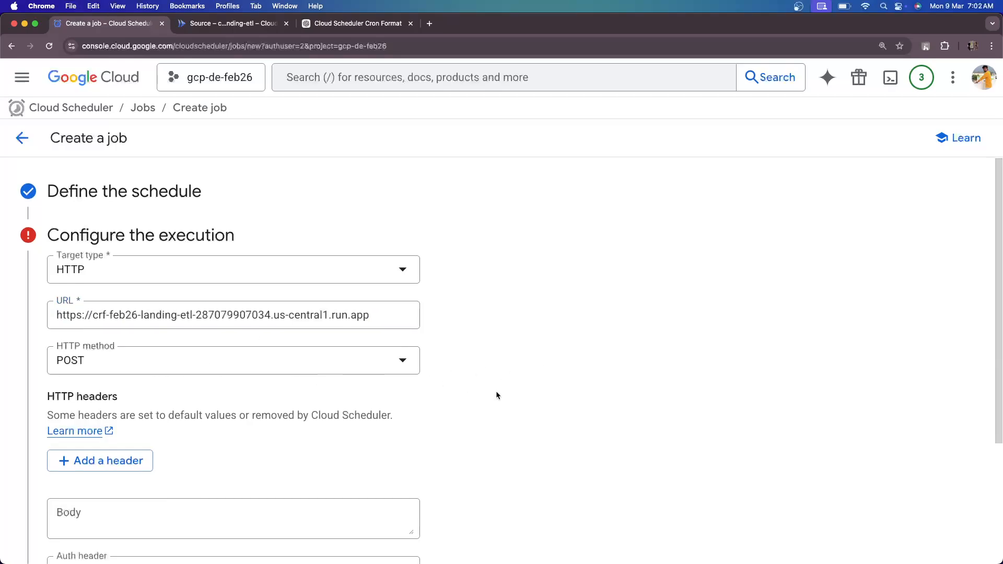
Step: Review the HTTP methods available for the scheduler job, keeping POST selected
{"action": "scroll", "coordinate": [497, 396], "scroll_direction": "down", "scroll_amount": 1}
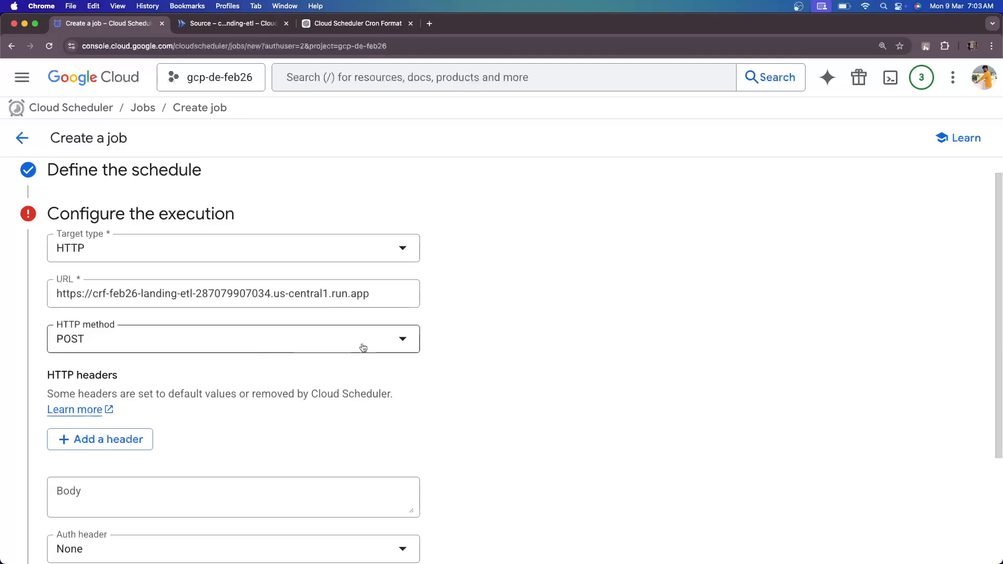
{"action": "left_click", "coordinate": [318, 347]}
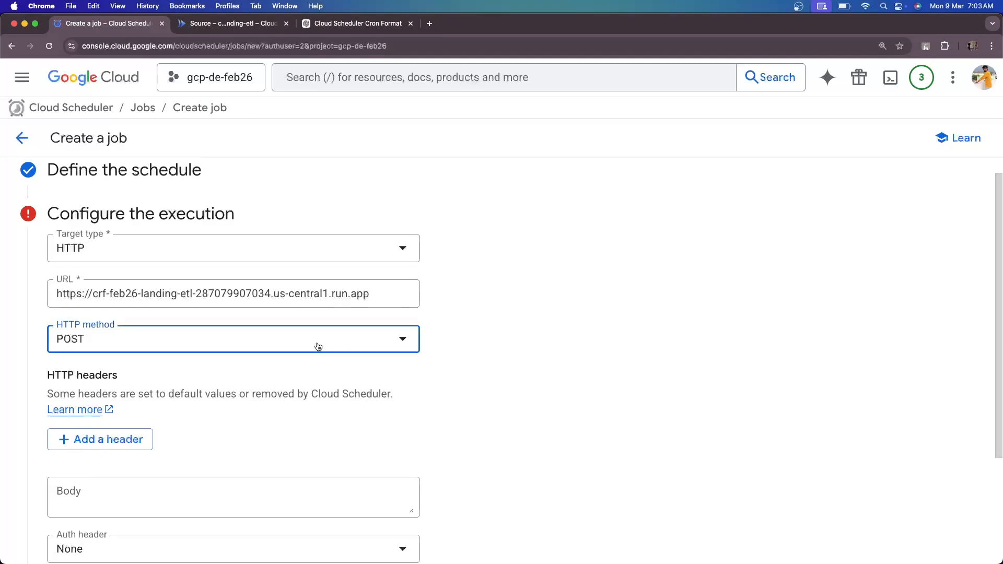
{"action": "left_click", "coordinate": [584, 371]}
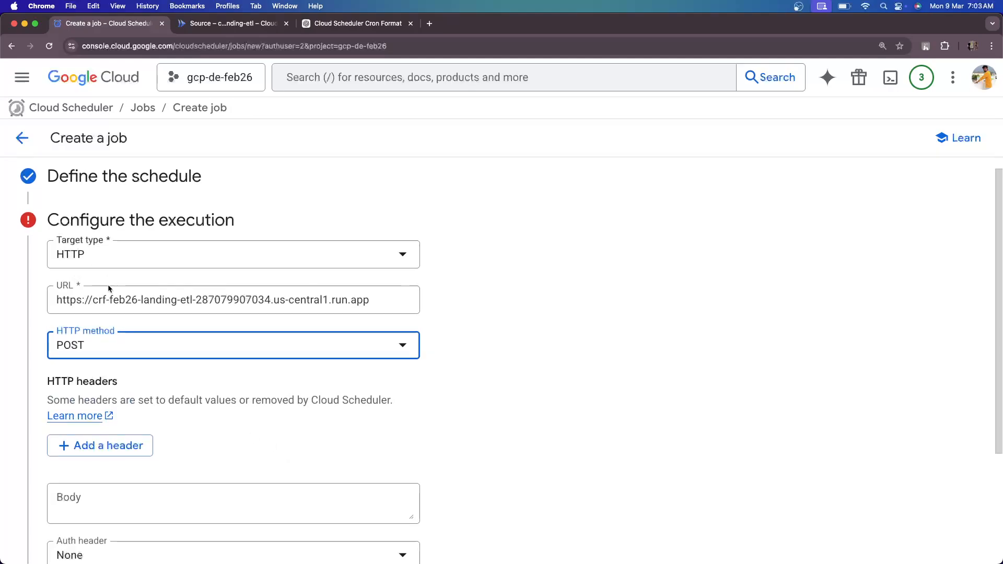
{"action": "left_click", "coordinate": [131, 351]}
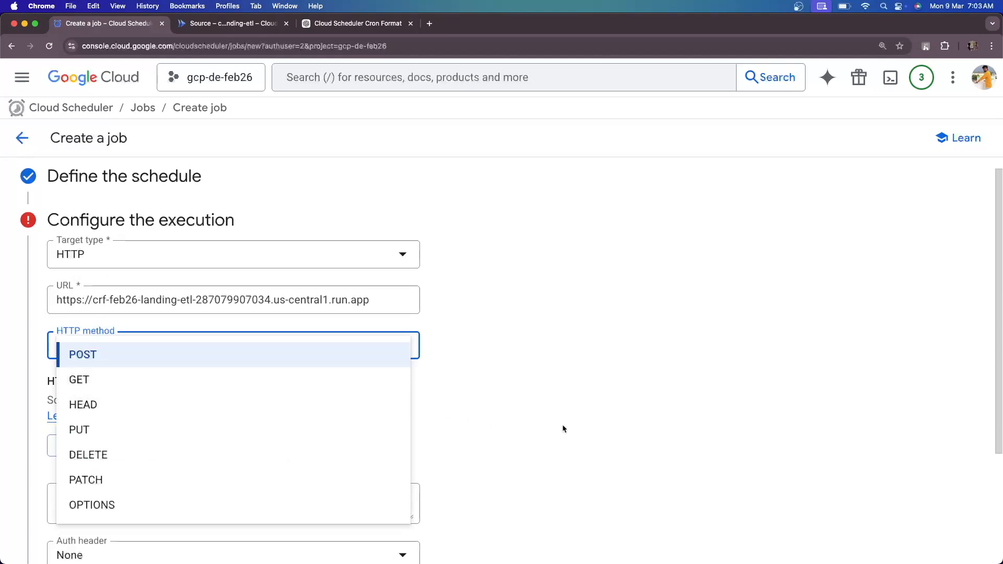
{"action": "left_click", "coordinate": [525, 402]}
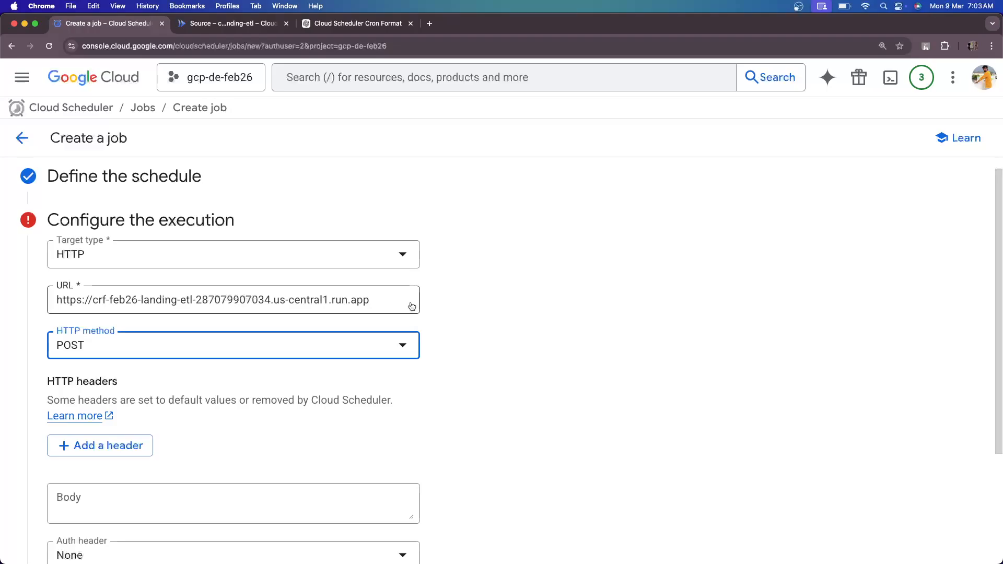
Step: Review the target type choices, keep HTTP, and check the Cloud Run service's test option before returning to the job form
{"action": "left_click", "coordinate": [254, 268]}
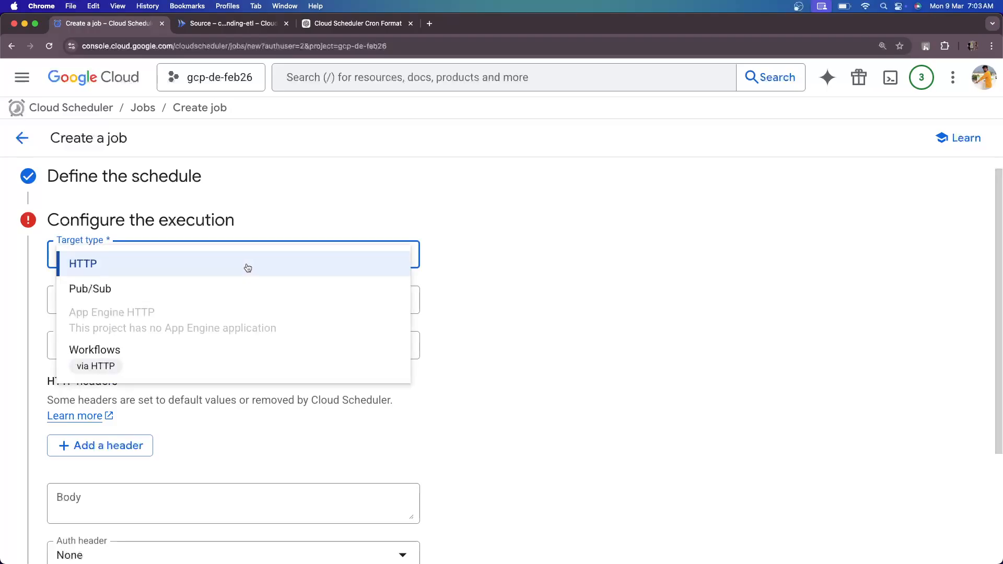
{"action": "left_click", "coordinate": [246, 266]}
{"action": "left_click", "coordinate": [232, 25]}
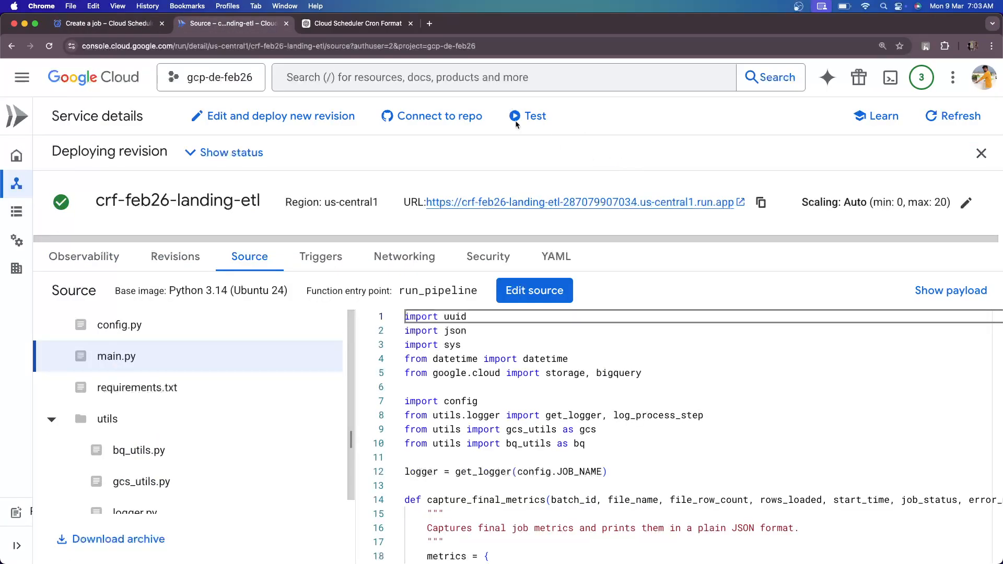
{"action": "left_click", "coordinate": [107, 24]}
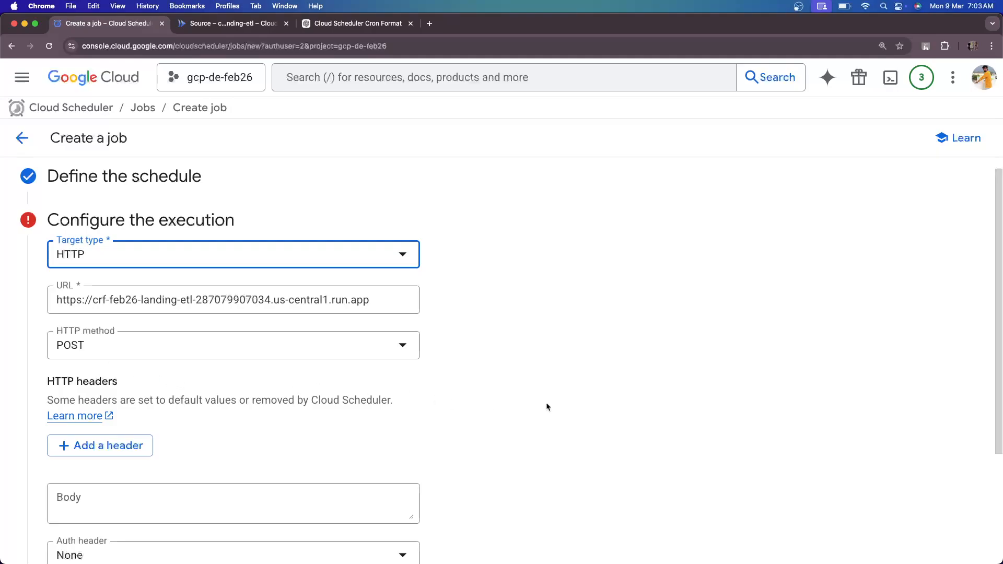
Step: Check the HTTP method list again, keeping POST, and look over the headers, body and auth header settings
{"action": "scroll", "coordinate": [533, 407], "scroll_direction": "down", "scroll_amount": 1}
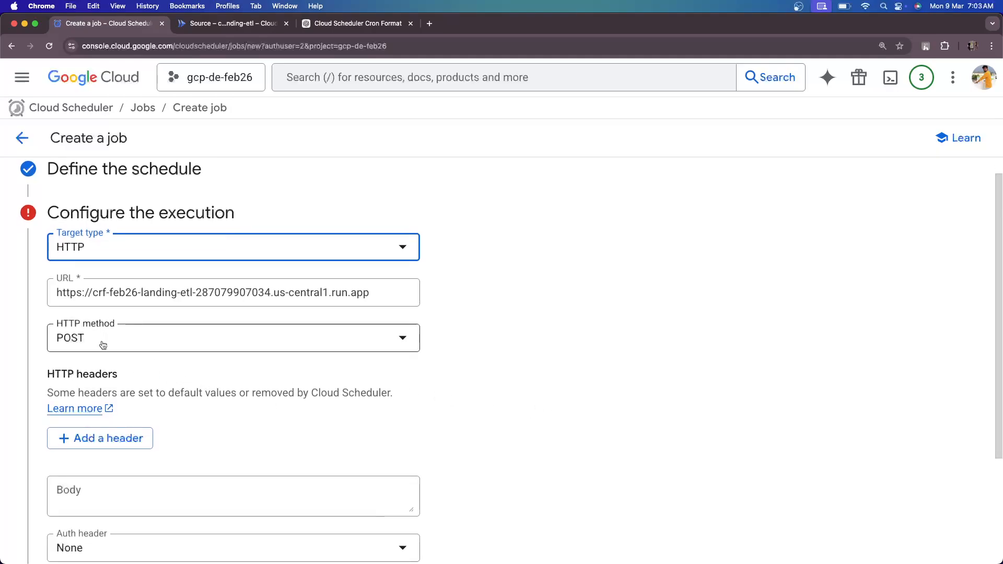
{"action": "left_click", "coordinate": [490, 371]}
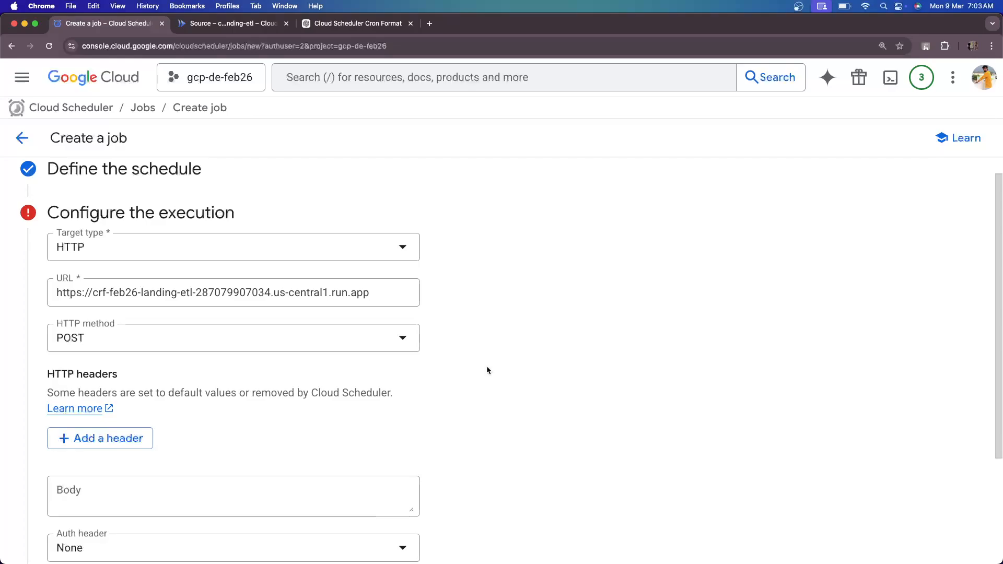
{"action": "left_click", "coordinate": [296, 348]}
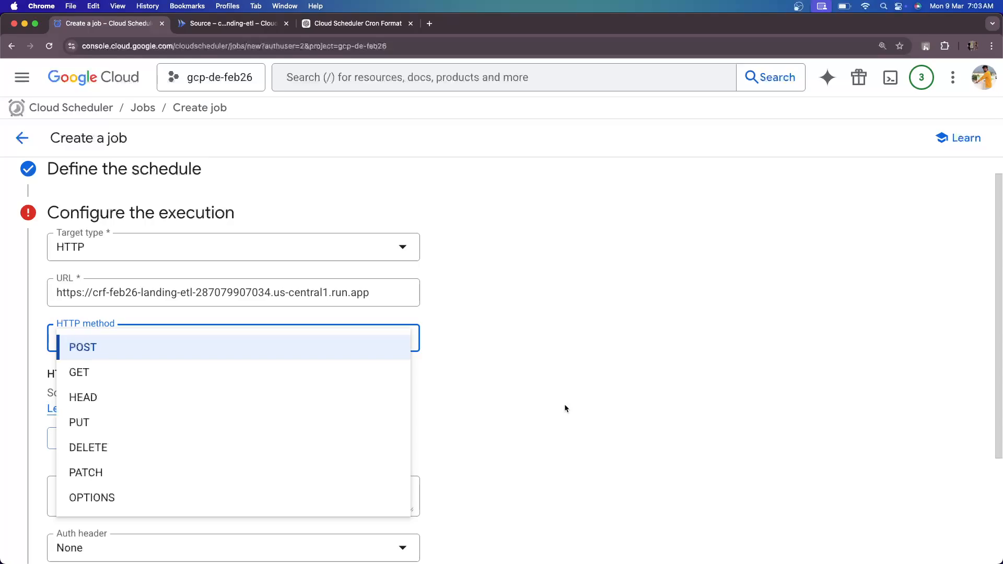
{"action": "left_click", "coordinate": [565, 406]}
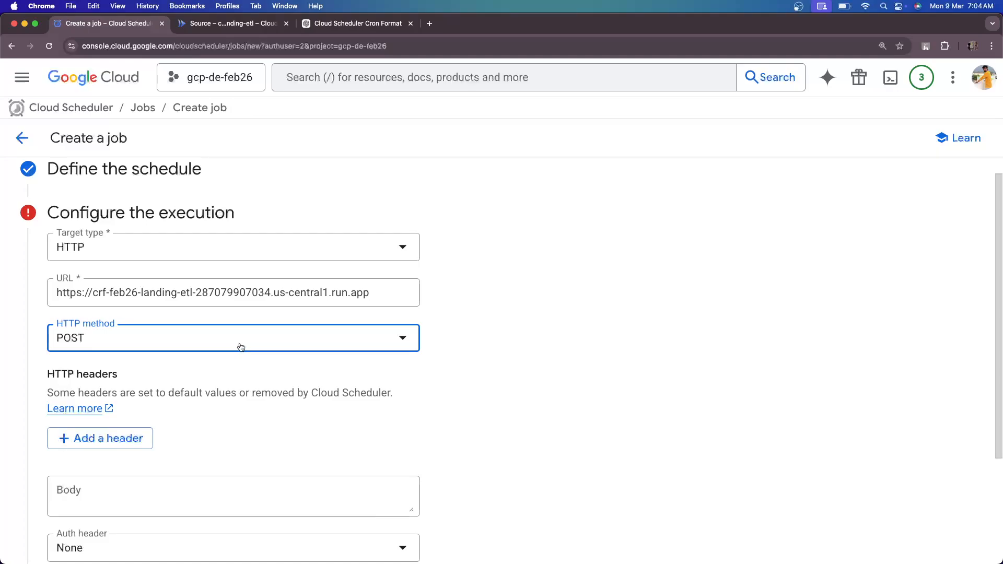
{"action": "scroll", "coordinate": [256, 404], "scroll_direction": "down", "scroll_amount": 3}
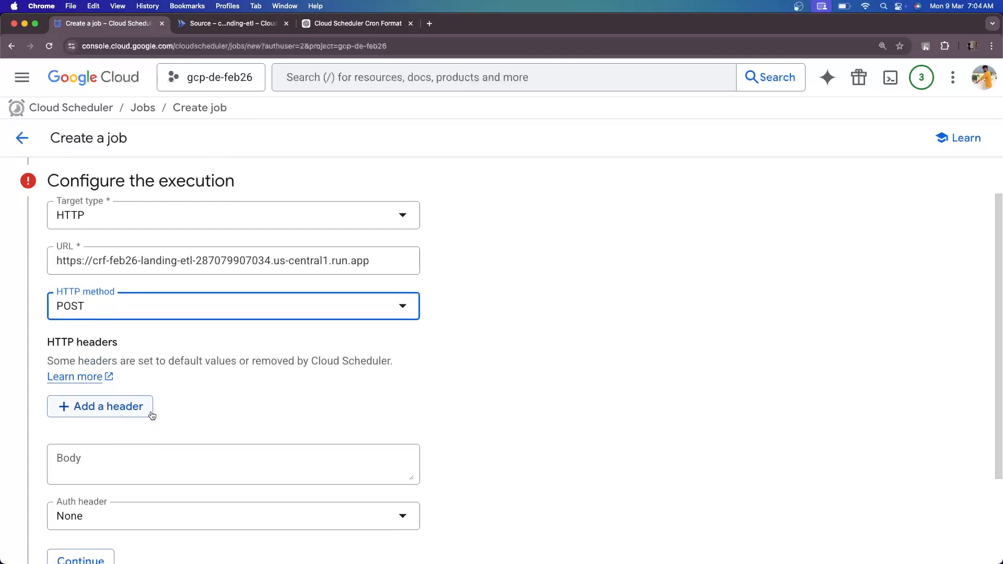
{"action": "scroll", "coordinate": [146, 407], "scroll_direction": "up", "scroll_amount": 4}
{"action": "scroll", "coordinate": [146, 408], "scroll_direction": "down", "scroll_amount": 2}
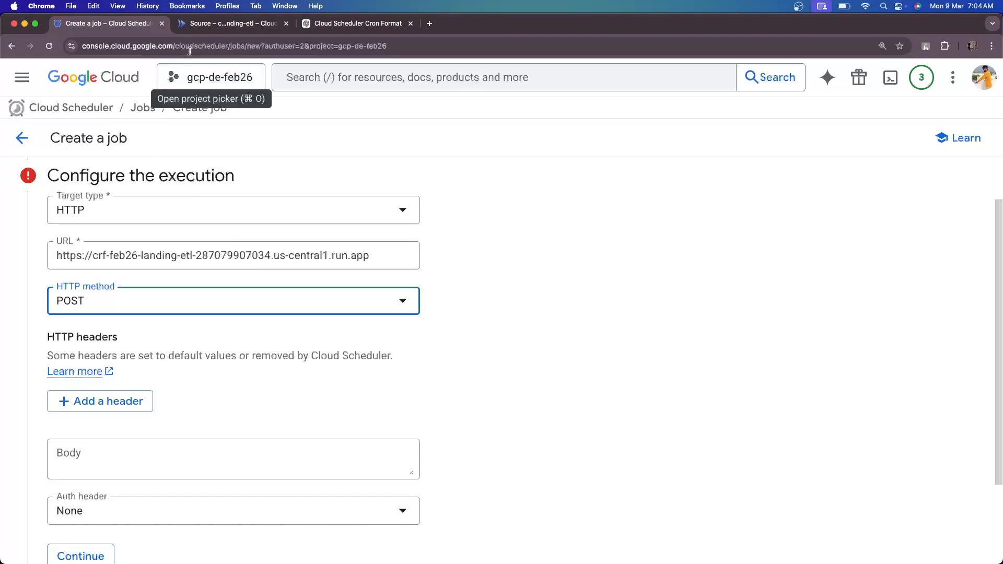
Step: Examine the Cloud Run service's main.py code, including its return values and the request parameter of run_pipeline
{"action": "left_click", "coordinate": [230, 26]}
{"action": "scroll", "coordinate": [466, 429], "scroll_direction": "down", "scroll_amount": 12}
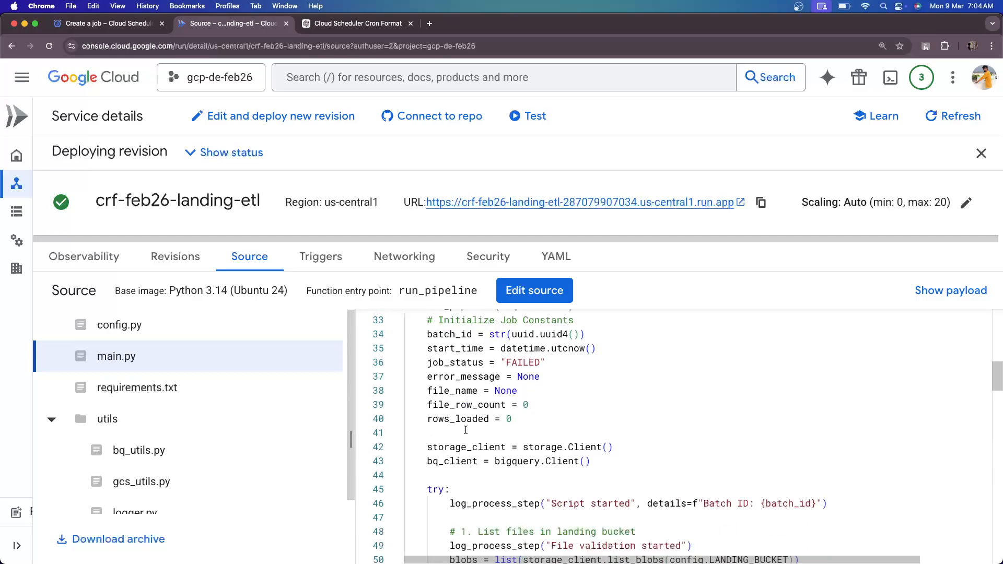
{"action": "scroll", "coordinate": [465, 429], "scroll_direction": "down", "scroll_amount": 15}
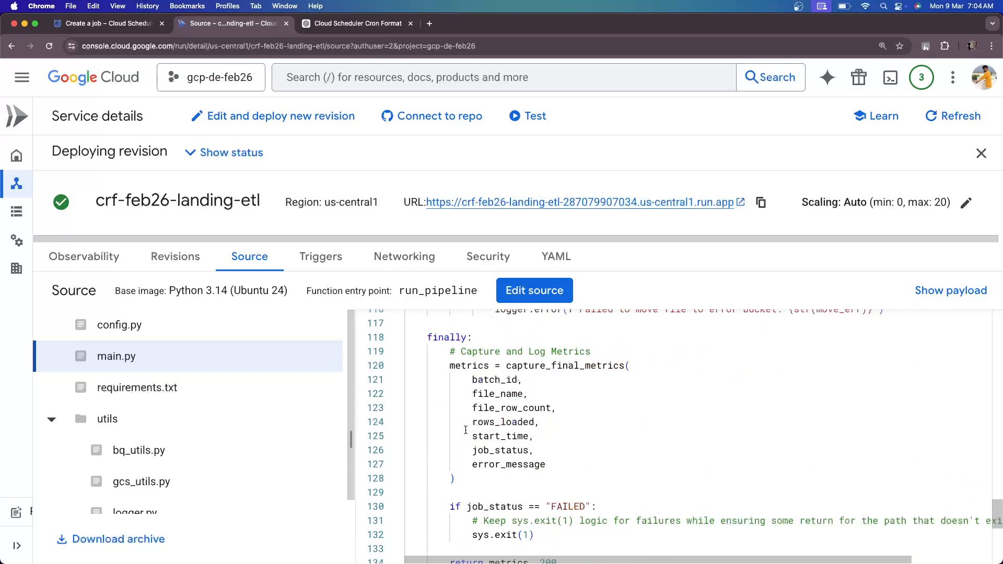
{"action": "scroll", "coordinate": [466, 430], "scroll_direction": "down", "scroll_amount": 3}
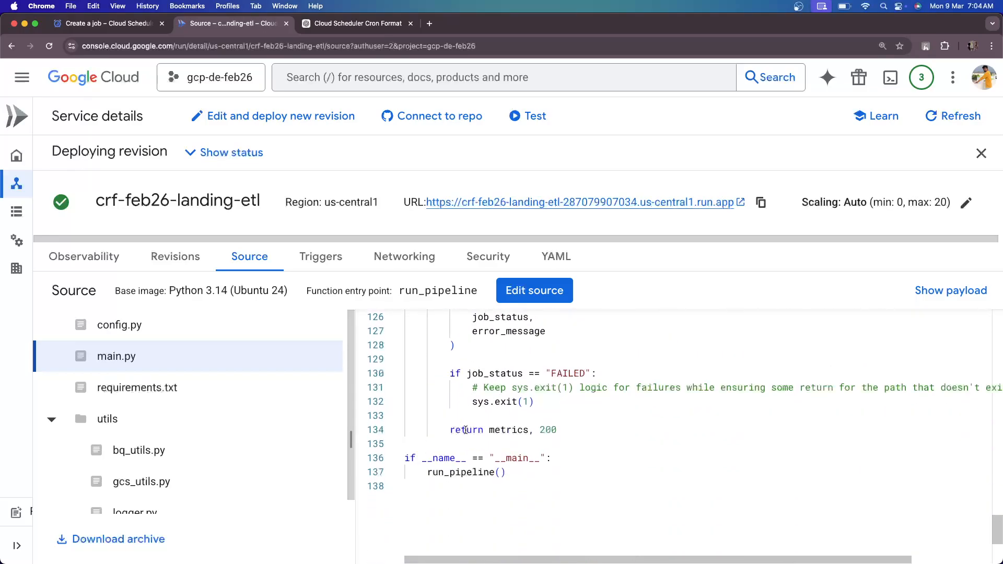
{"action": "scroll", "coordinate": [465, 429], "scroll_direction": "up", "scroll_amount": 15}
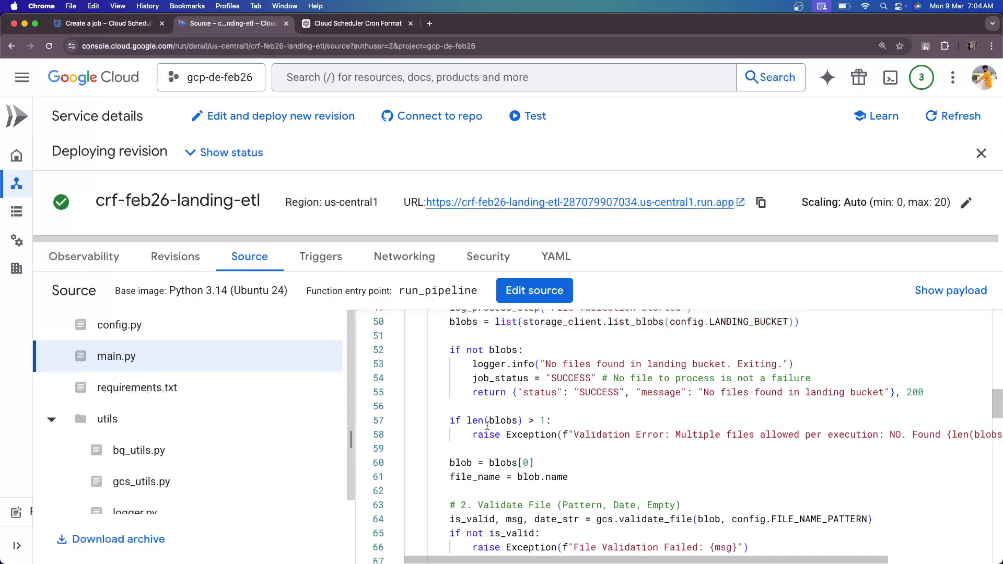
{"action": "scroll", "coordinate": [487, 425], "scroll_direction": "up", "scroll_amount": 5}
{"action": "double_click", "coordinate": [508, 408]}
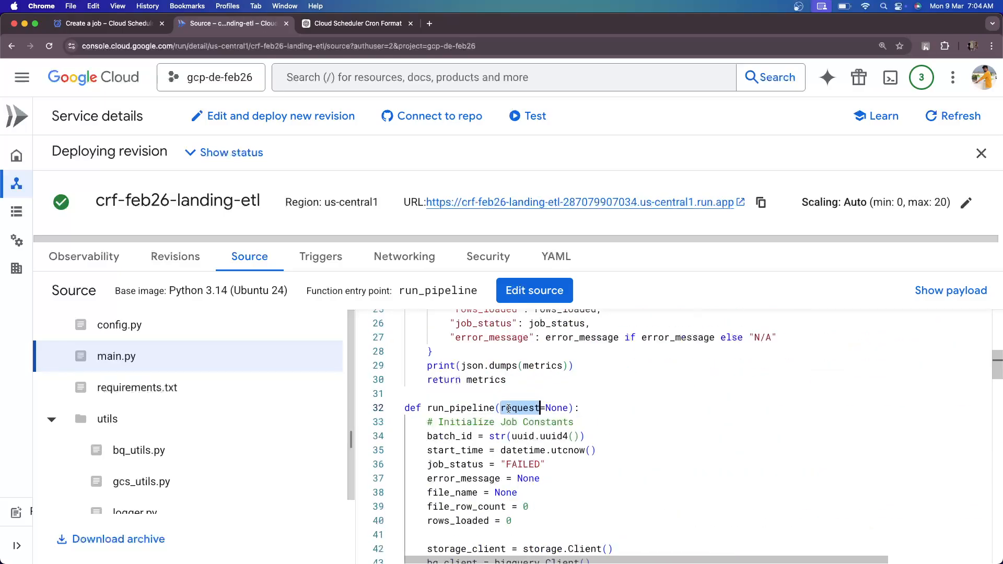
{"action": "left_click", "coordinate": [548, 408]}
{"action": "left_click", "coordinate": [586, 436]}
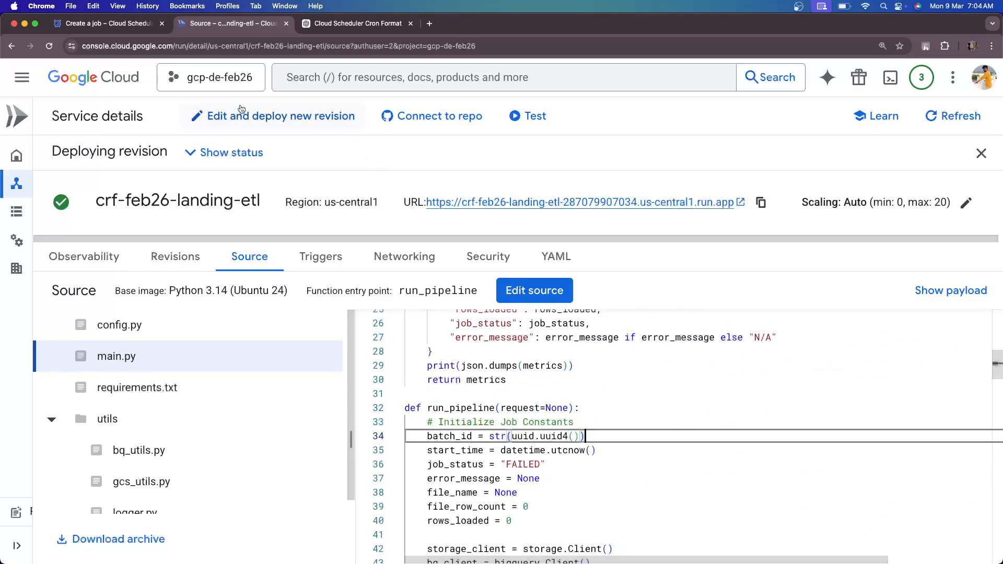
Step: Return to the scheduler job form and continue from the execution configuration to the optional settings
{"action": "left_click", "coordinate": [111, 23]}
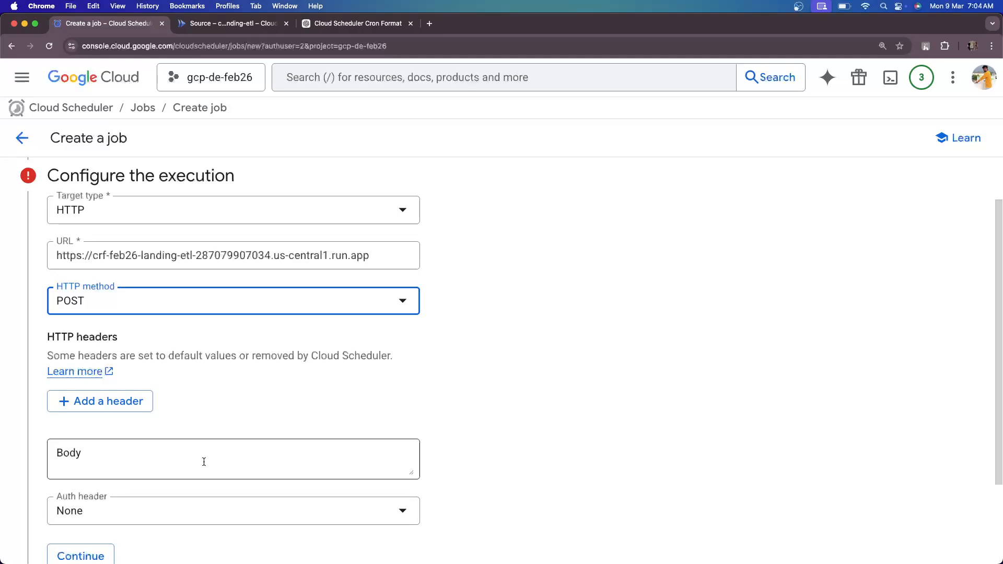
{"action": "scroll", "coordinate": [204, 461], "scroll_direction": "down", "scroll_amount": 3}
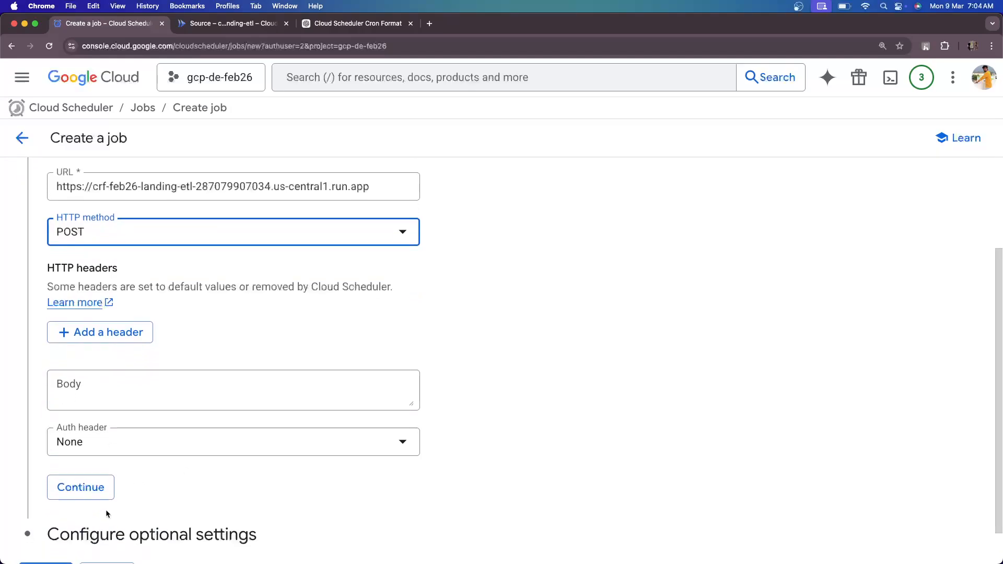
{"action": "scroll", "coordinate": [141, 396], "scroll_direction": "up", "scroll_amount": 2}
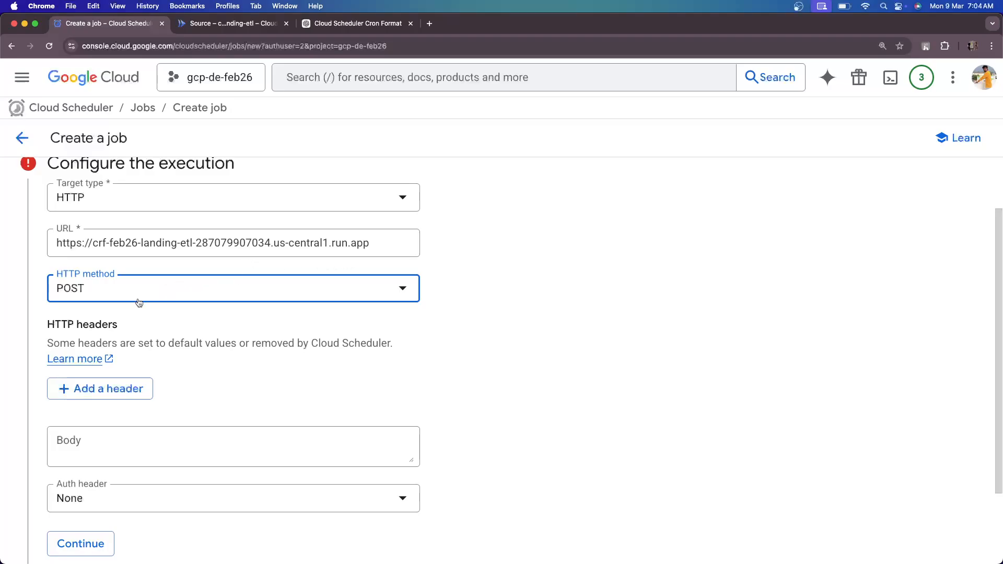
{"action": "scroll", "coordinate": [116, 284], "scroll_direction": "down", "scroll_amount": 3}
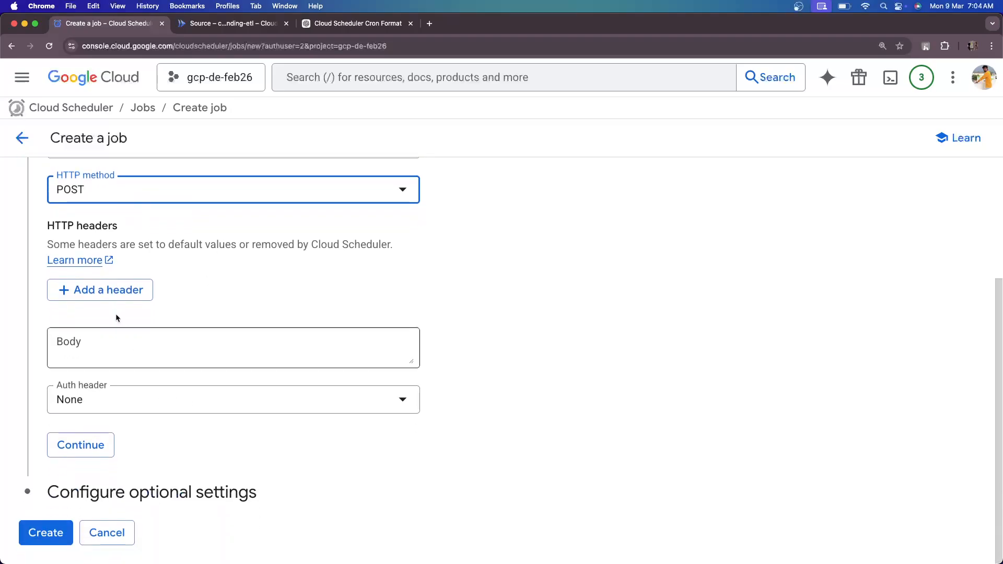
{"action": "left_click", "coordinate": [84, 446]}
{"action": "scroll", "coordinate": [388, 465], "scroll_direction": "down", "scroll_amount": 1}
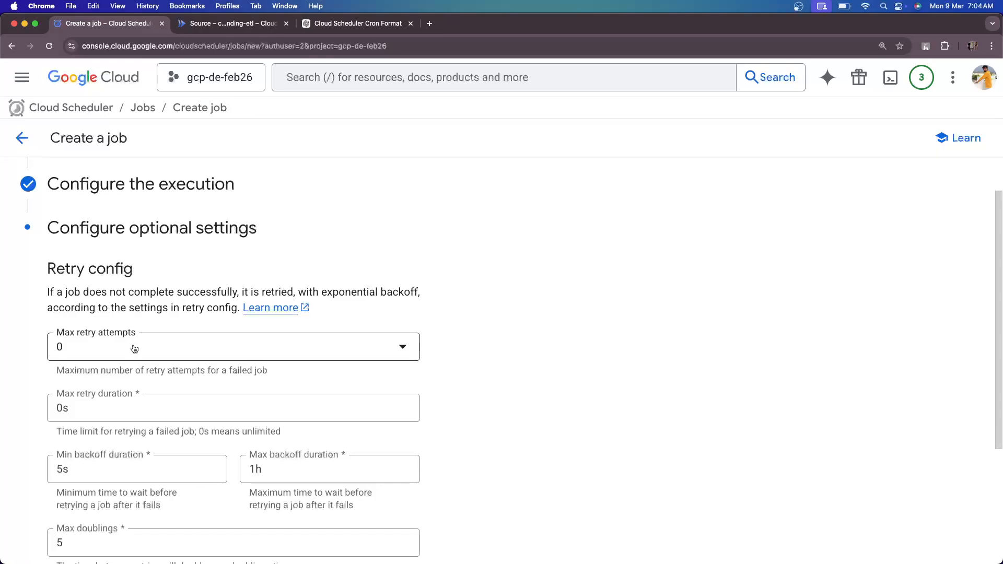
Step: Set the job's max retry attempts to 3 and its max retry duration to 1m
{"action": "left_click", "coordinate": [134, 349]}
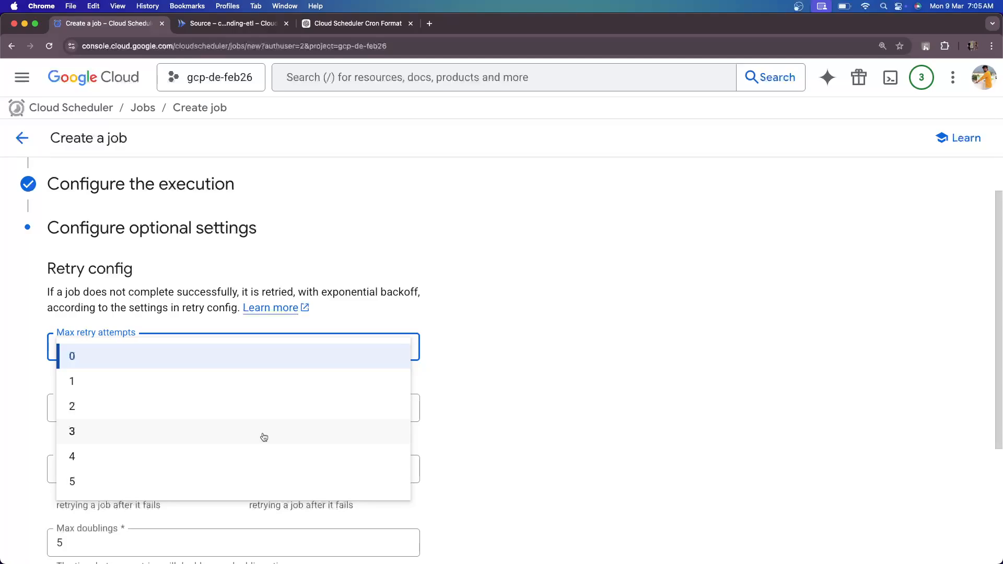
{"action": "left_click", "coordinate": [260, 431]}
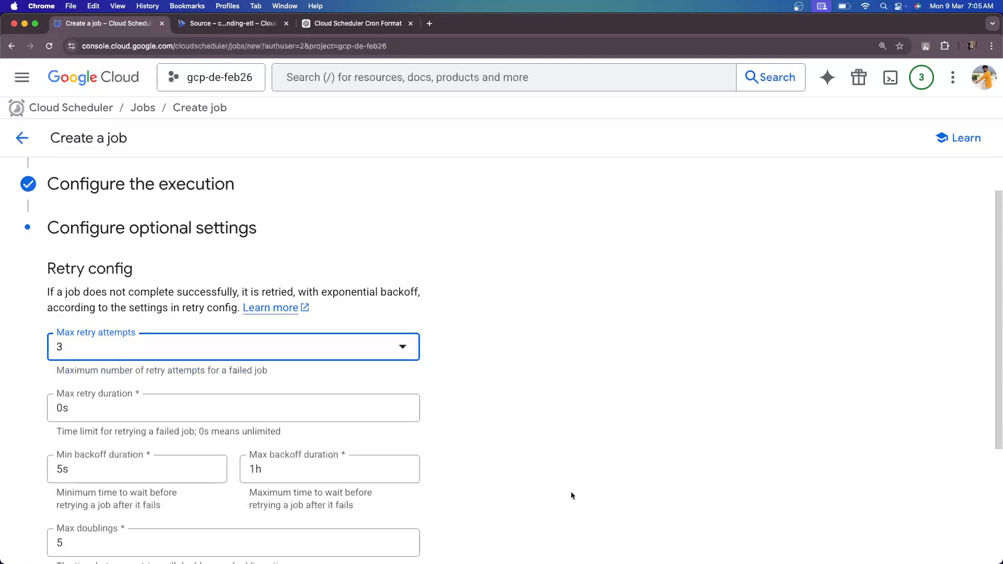
{"action": "scroll", "coordinate": [325, 389], "scroll_direction": "down", "scroll_amount": 3}
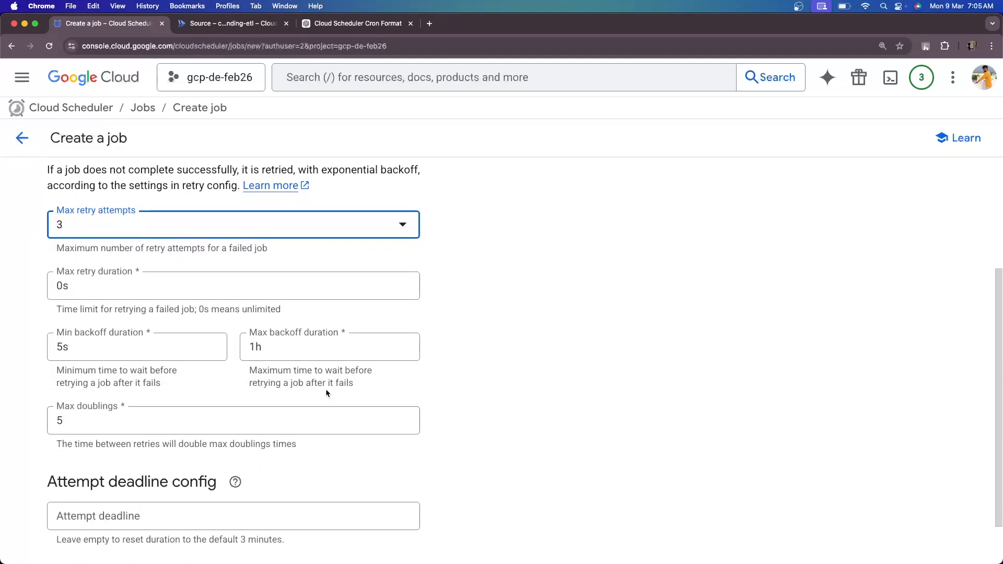
{"action": "left_click", "coordinate": [120, 280]}
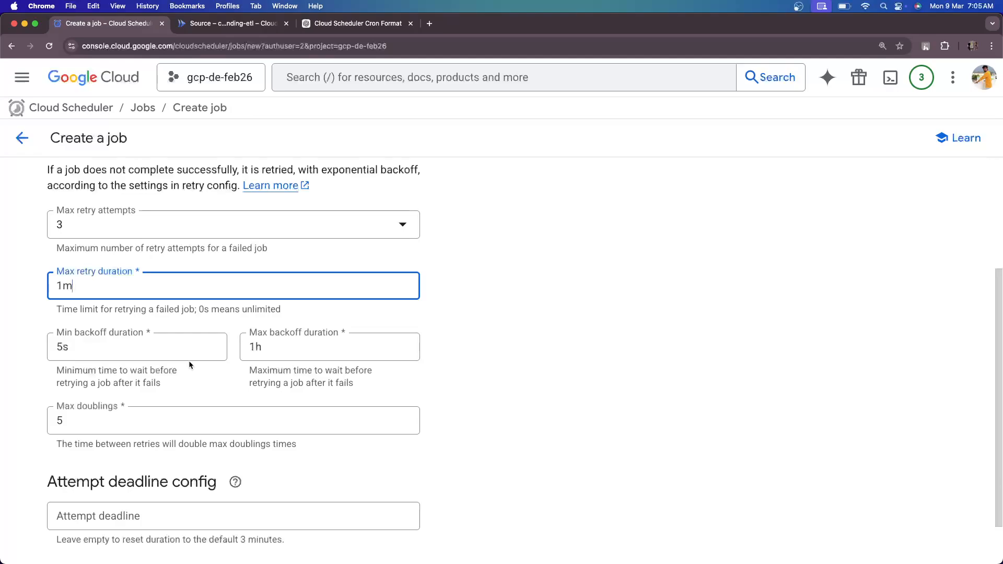
Step: Set the max backoff duration to 5m in the retry configuration
{"action": "left_click", "coordinate": [149, 348]}
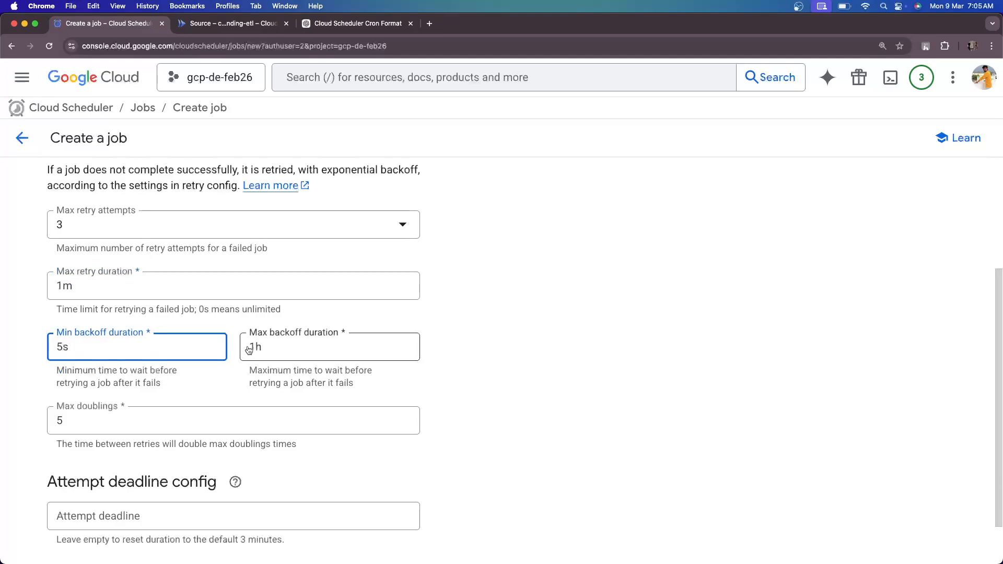
{"action": "left_click", "coordinate": [271, 349]}
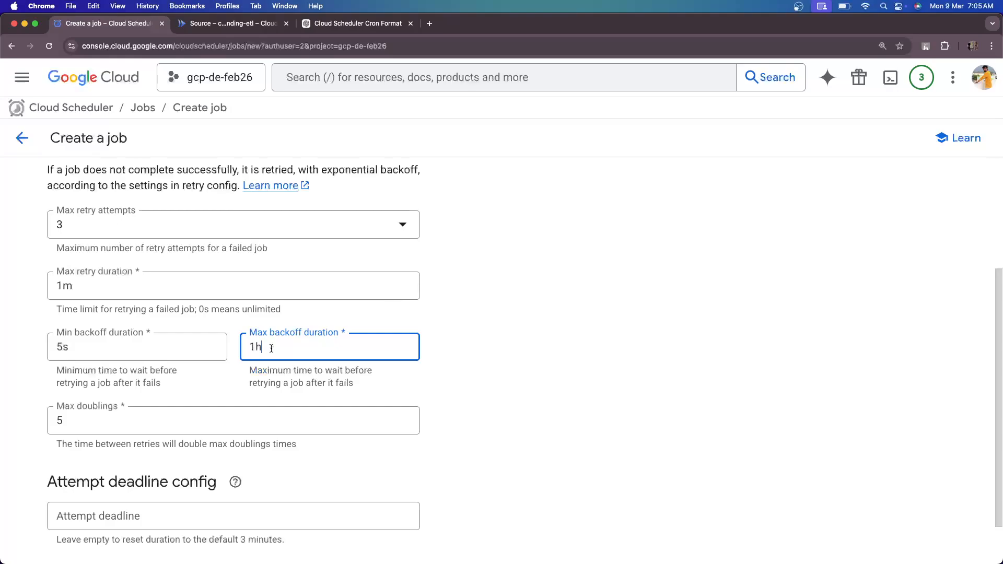
{"action": "key", "text": "BackSpace"}
{"action": "type", "text": "5m"}
{"action": "left_click", "coordinate": [484, 379]}
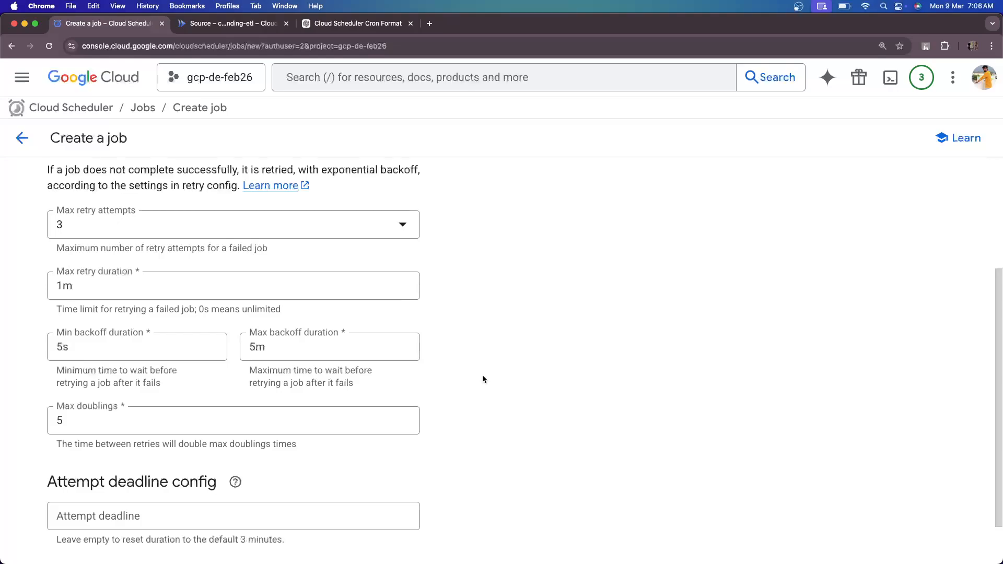
Step: Review the job's schedule definition and the retry and attempt deadline settings
{"action": "scroll", "coordinate": [482, 379], "scroll_direction": "down", "scroll_amount": 1}
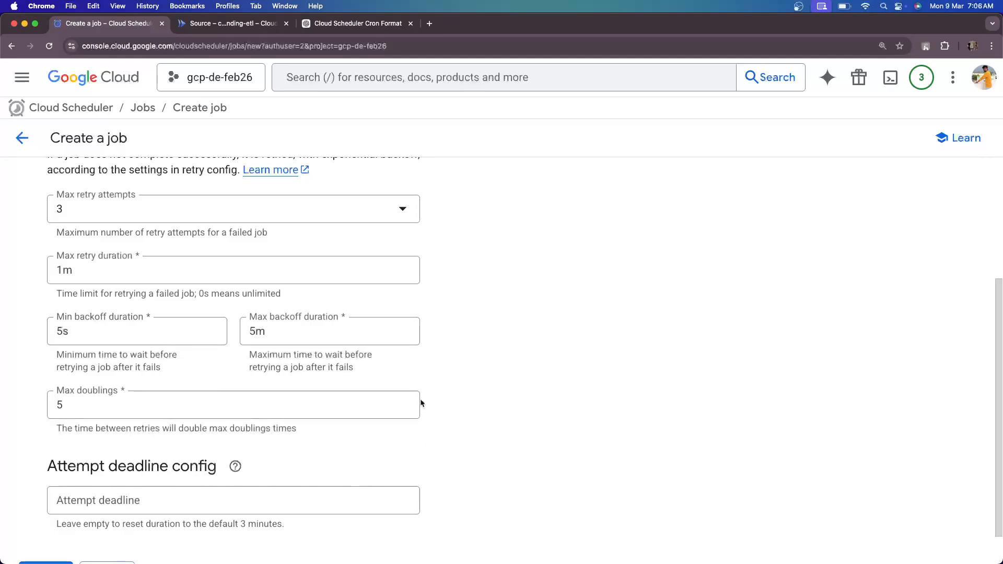
{"action": "scroll", "coordinate": [312, 375], "scroll_direction": "up", "scroll_amount": 5}
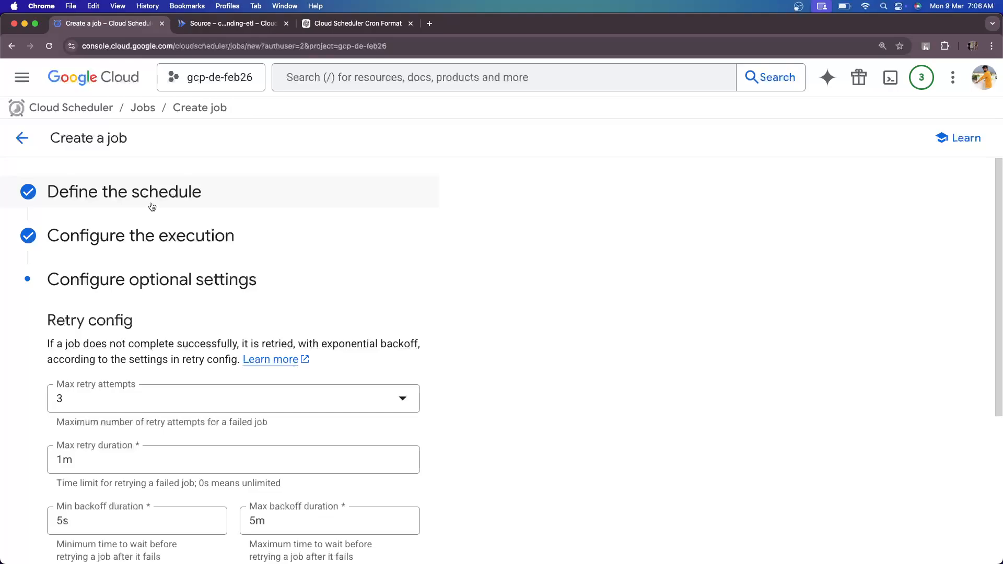
{"action": "left_click", "coordinate": [88, 195]}
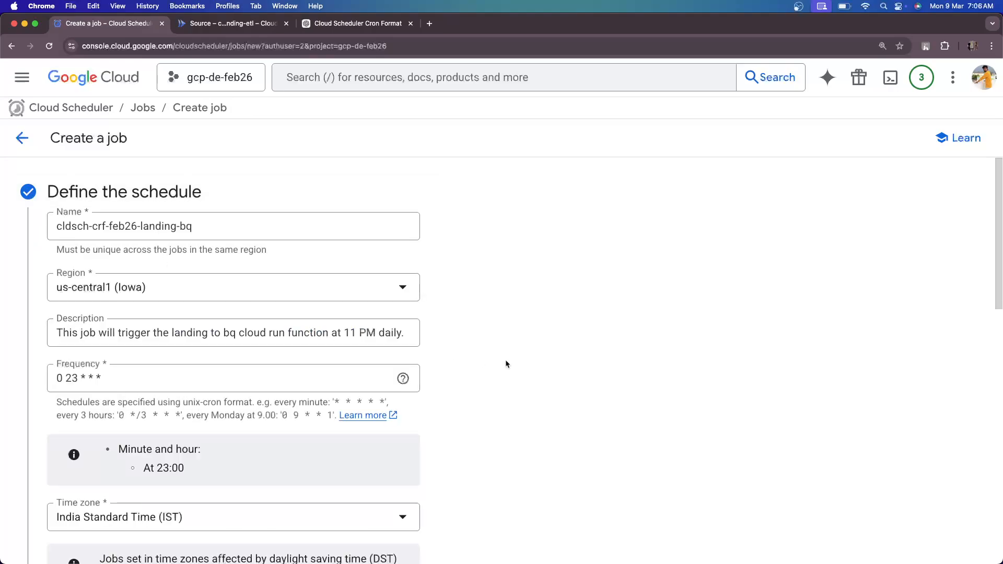
{"action": "scroll", "coordinate": [506, 362], "scroll_direction": "down", "scroll_amount": 1}
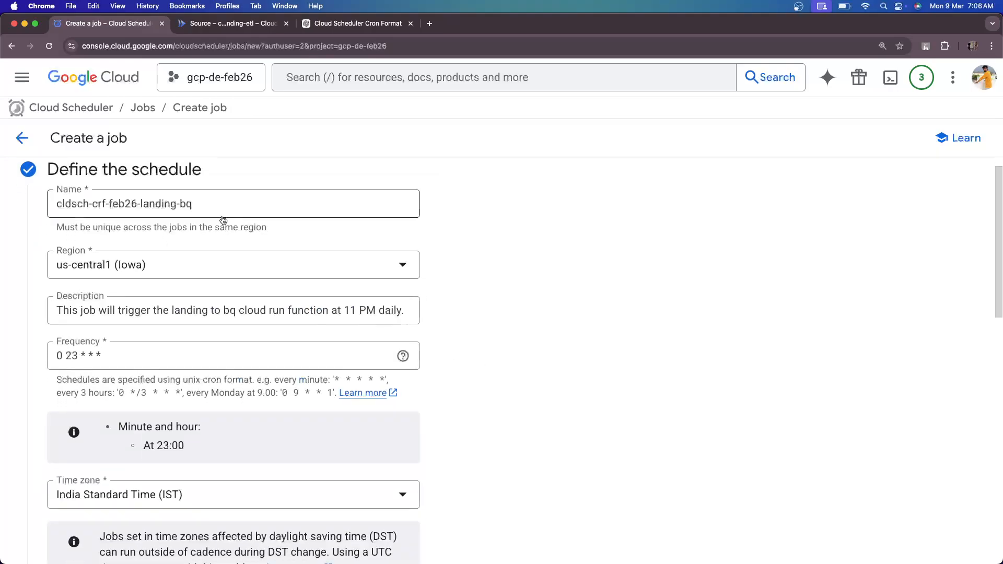
{"action": "left_click", "coordinate": [171, 183]}
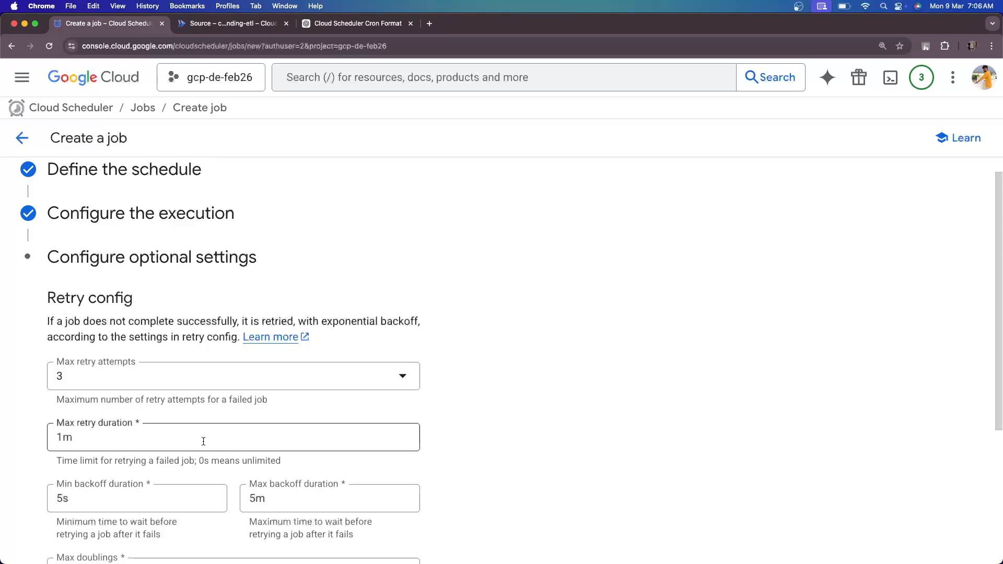
{"action": "scroll", "coordinate": [205, 441], "scroll_direction": "down", "scroll_amount": 1}
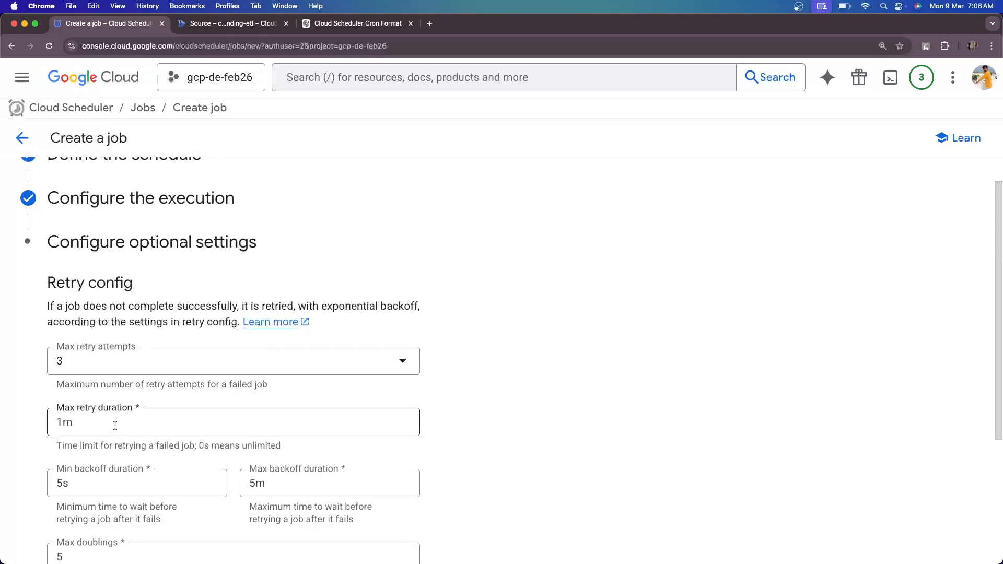
{"action": "scroll", "coordinate": [112, 422], "scroll_direction": "down", "scroll_amount": 5}
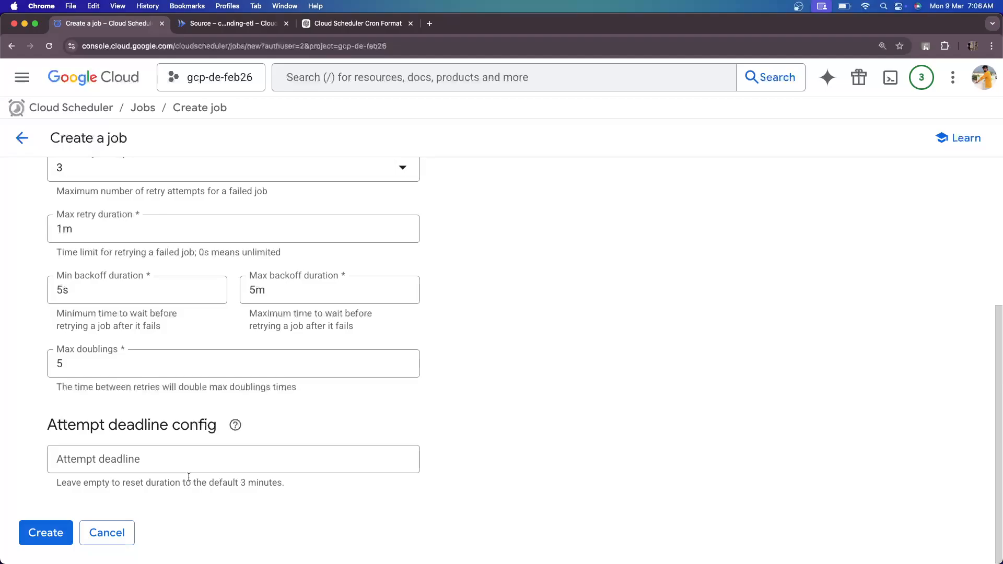
Step: Create the scheduler job, dismiss the notification, and select cldsch-crf-feb26-landing-bq in the jobs list
{"action": "left_click", "coordinate": [62, 532]}
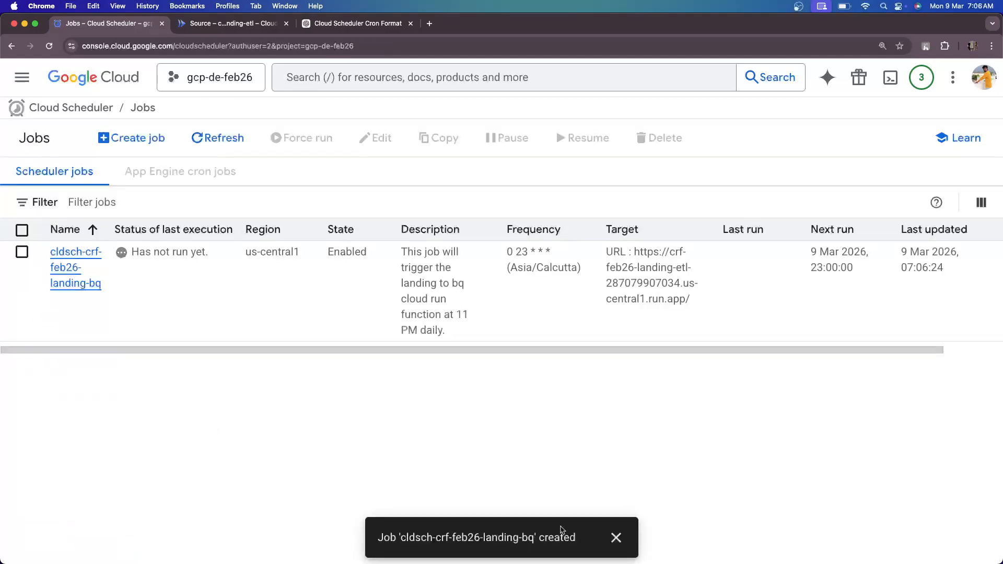
{"action": "left_click", "coordinate": [616, 537]}
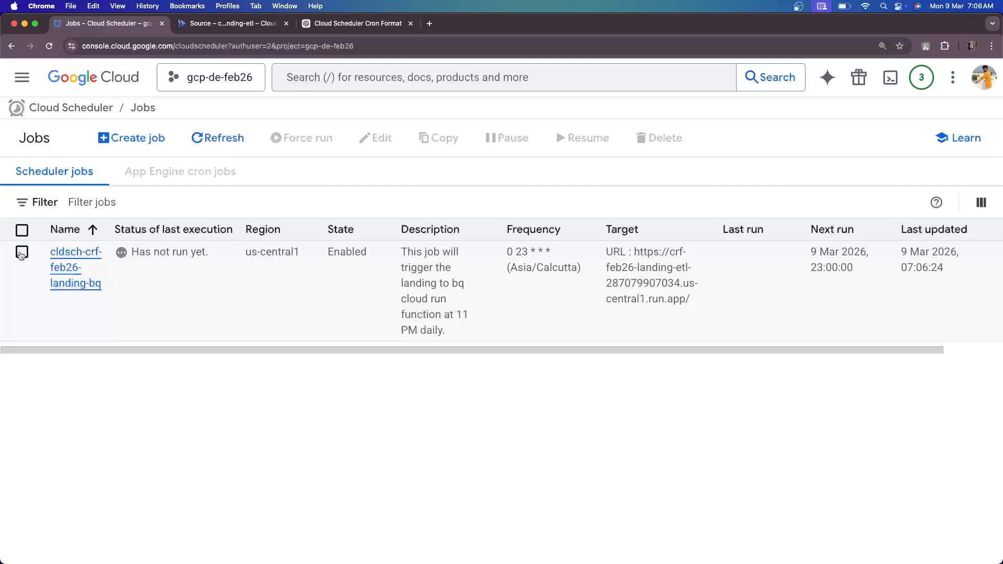
{"action": "left_click", "coordinate": [22, 253]}
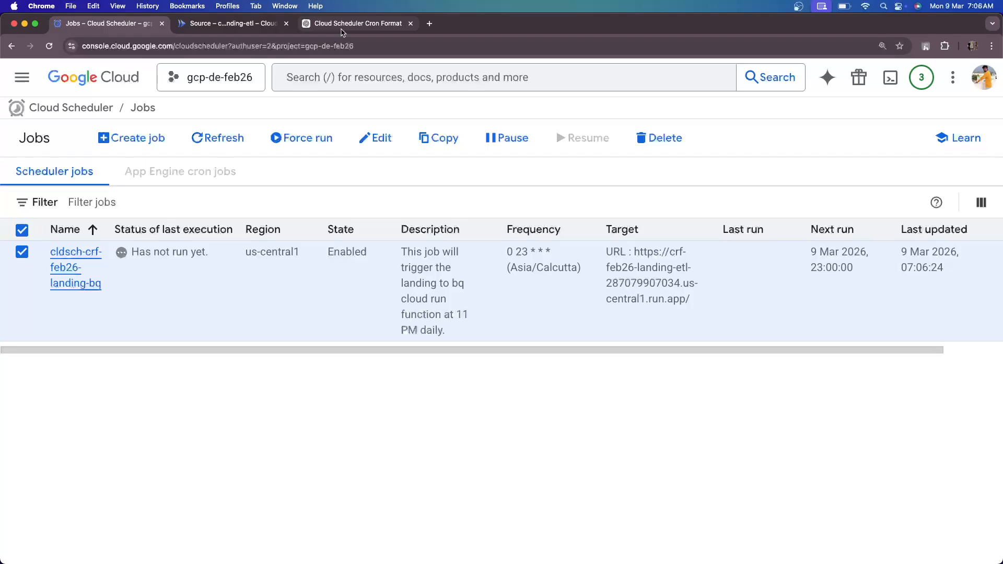
Step: Switch to ChatGPT and send "give me another format to execute today only at 7.08 AM in the morning"
{"action": "left_click", "coordinate": [342, 26]}
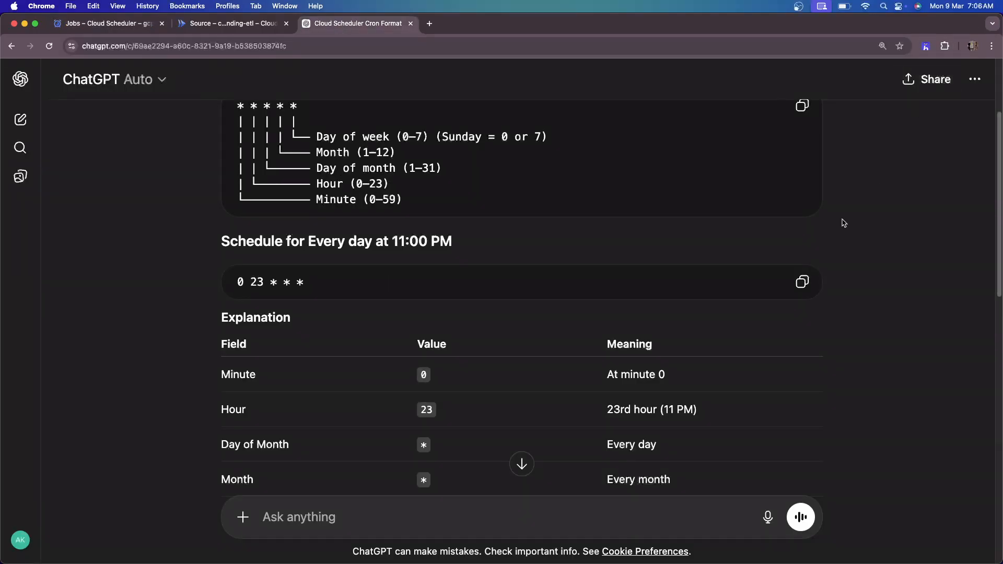
{"action": "scroll", "coordinate": [674, 340], "scroll_direction": "down", "scroll_amount": 3}
{"action": "left_click", "coordinate": [421, 520]}
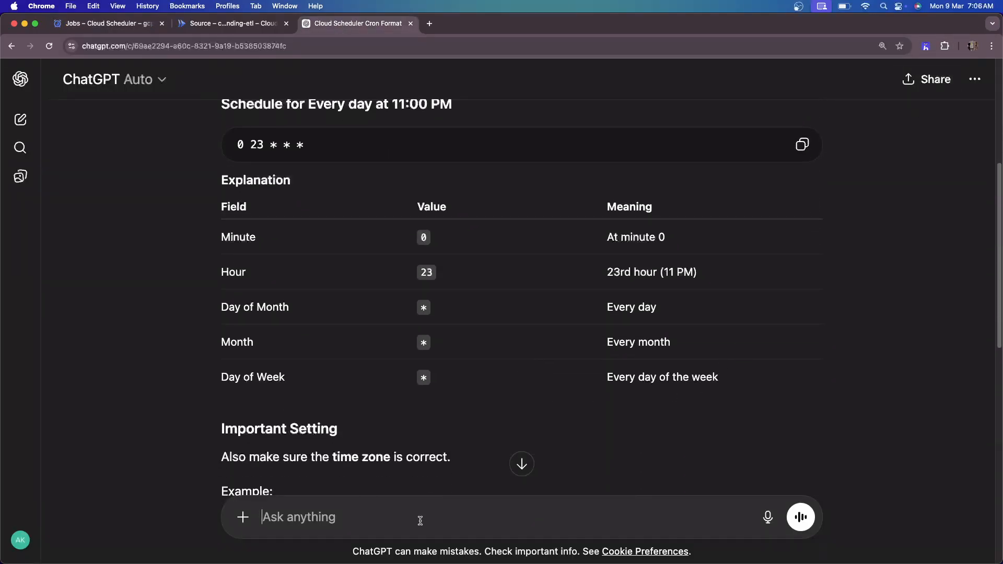
{"action": "type", "text": "give me"}
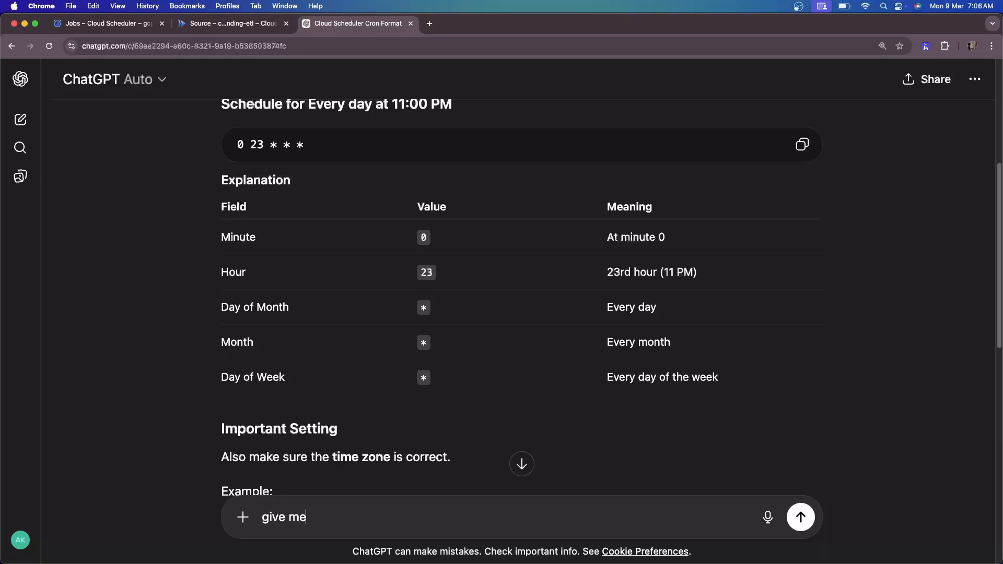
{"action": "type", "text": " another format to exe"}
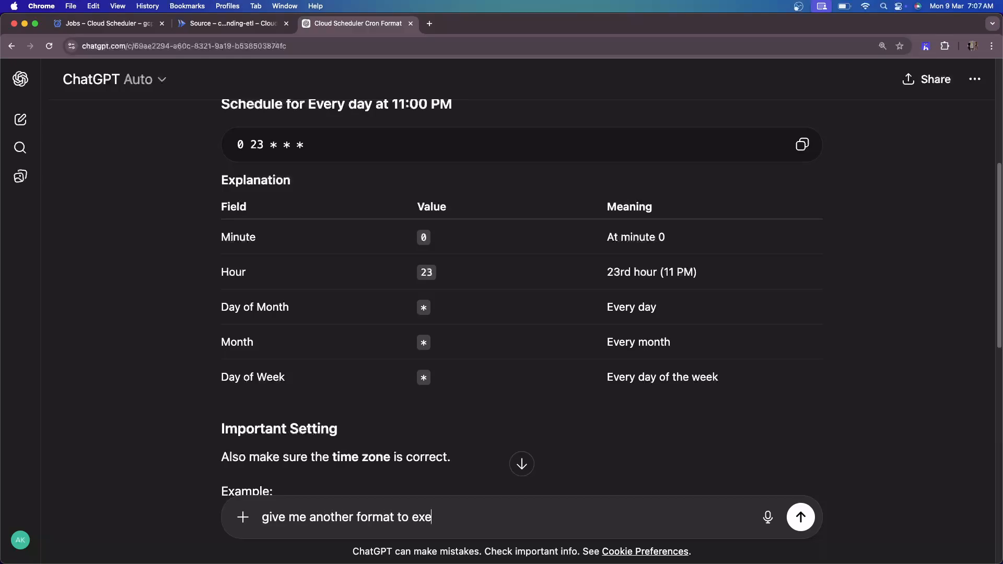
{"action": "type", "text": "cute today only"}
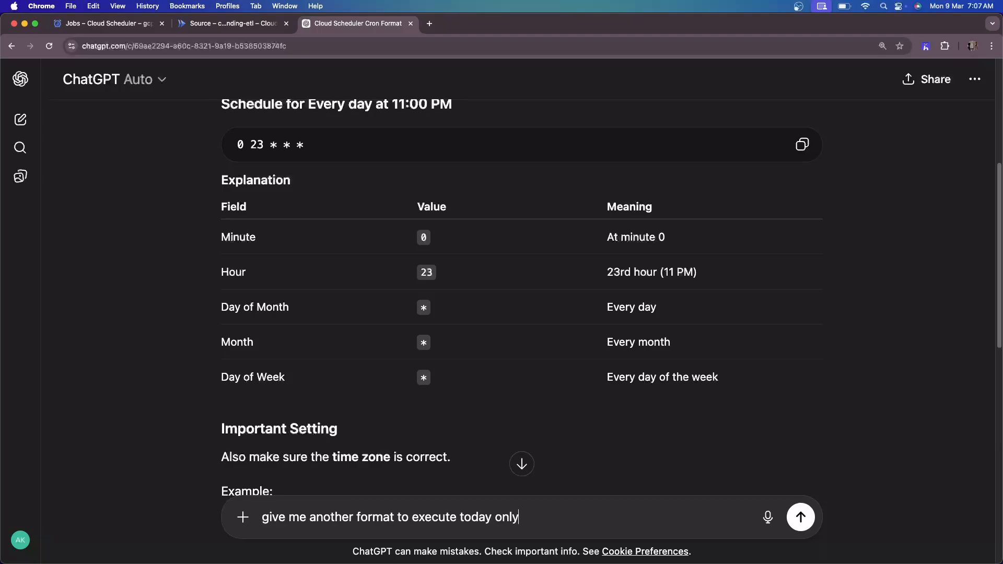
{"action": "type", "text": " at "}
{"action": "type", "text": "7"}
{"action": "type", "text": ".8"}
{"action": "type", "text": "0"}
{"action": "type", "text": "8 AM in the mor"}
{"action": "type", "text": "ning"}
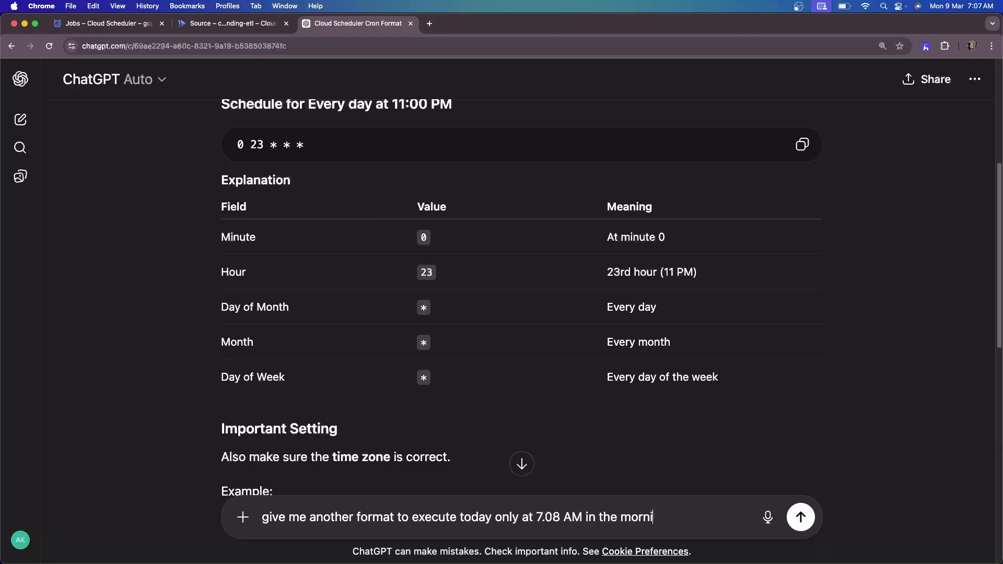
{"action": "key", "text": "Return"}
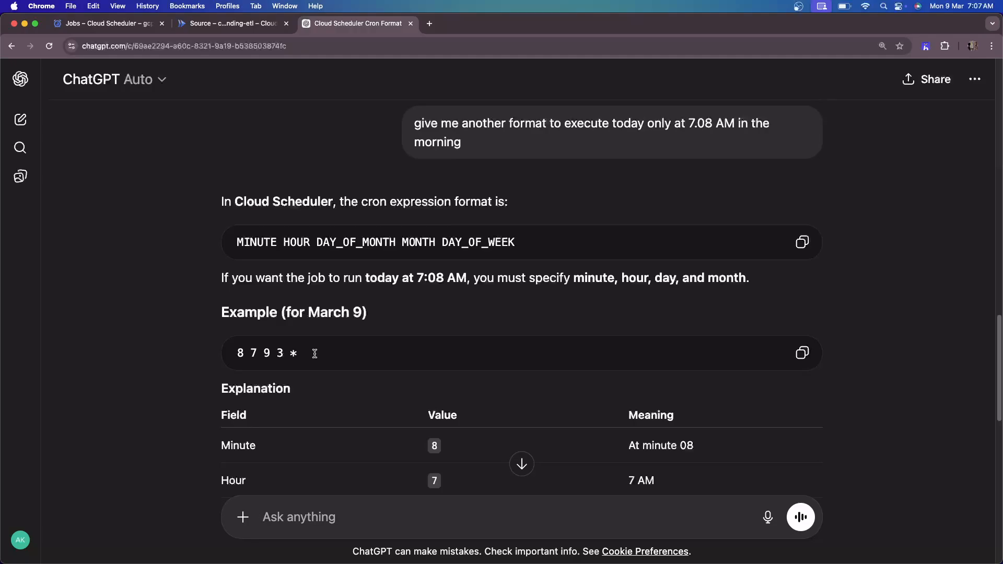
Step: Copy the example cron expression 8 7 9 3 * from ChatGPT's answer
{"action": "scroll", "coordinate": [292, 354], "scroll_direction": "down", "scroll_amount": 1}
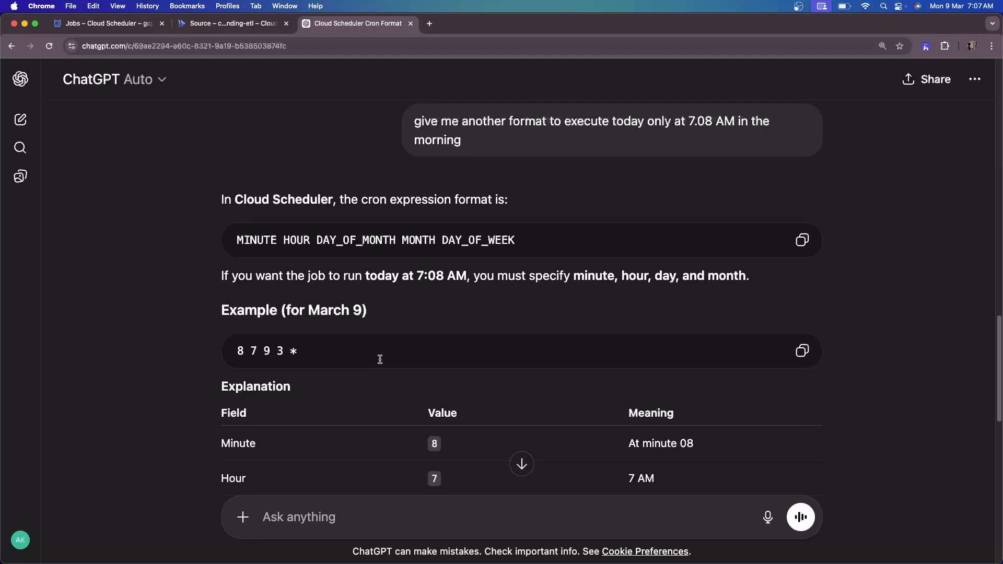
{"action": "scroll", "coordinate": [392, 359], "scroll_direction": "down", "scroll_amount": 1}
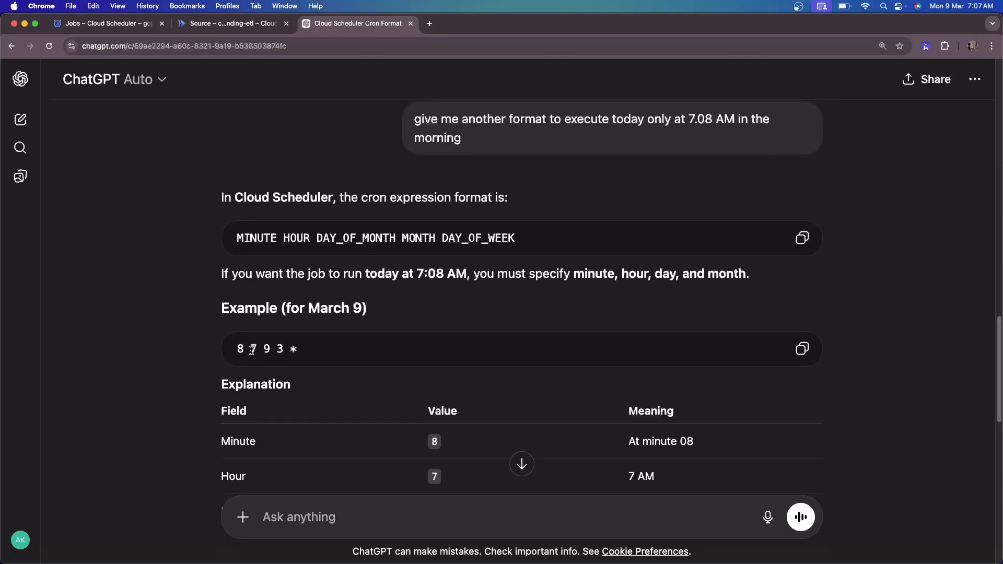
{"action": "left_click", "coordinate": [802, 348]}
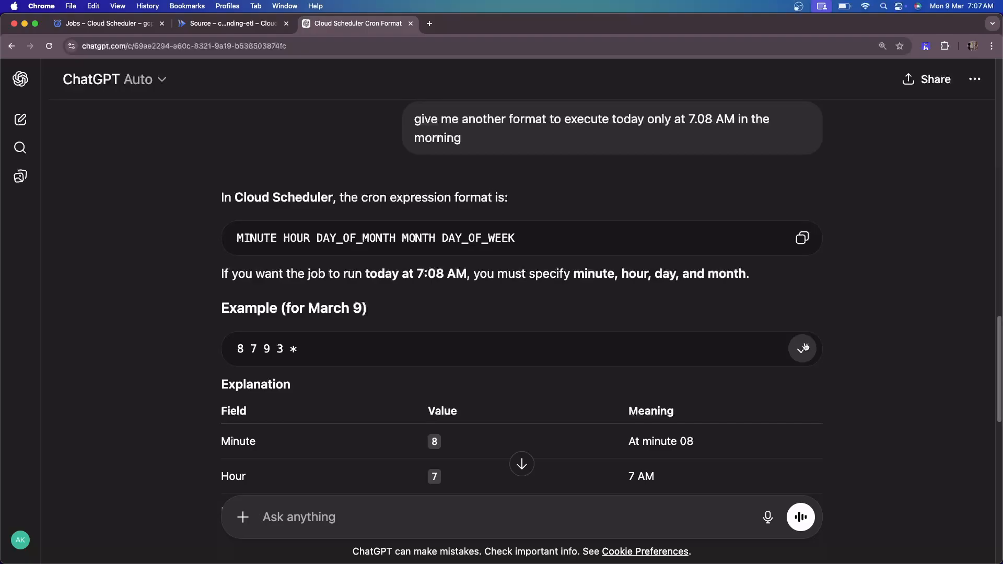
Step: Switch to Cloud Scheduler and open the selected cldsch-crf-feb26-landing-bq job's frequency for editing
{"action": "left_click", "coordinate": [112, 27]}
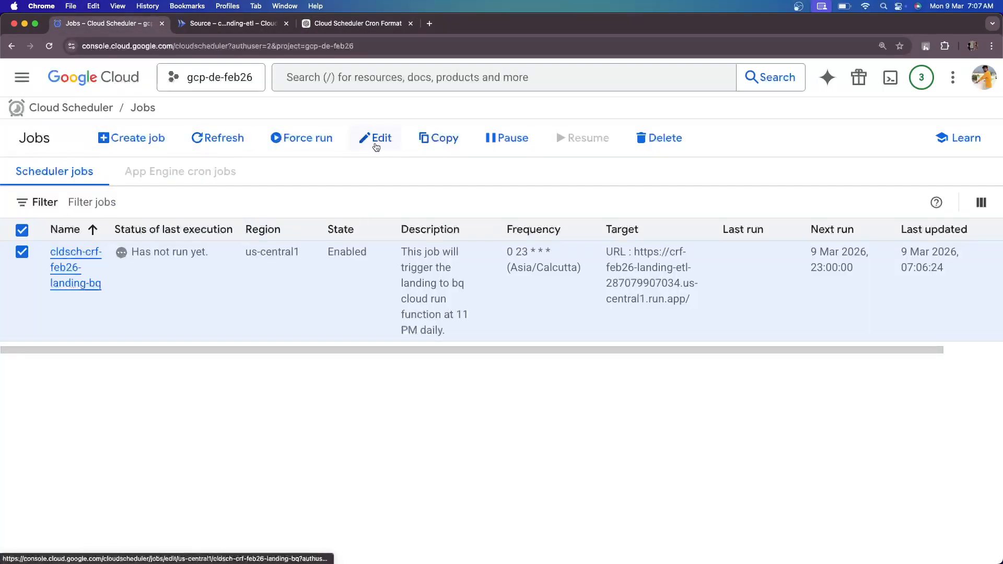
{"action": "left_click", "coordinate": [376, 142]}
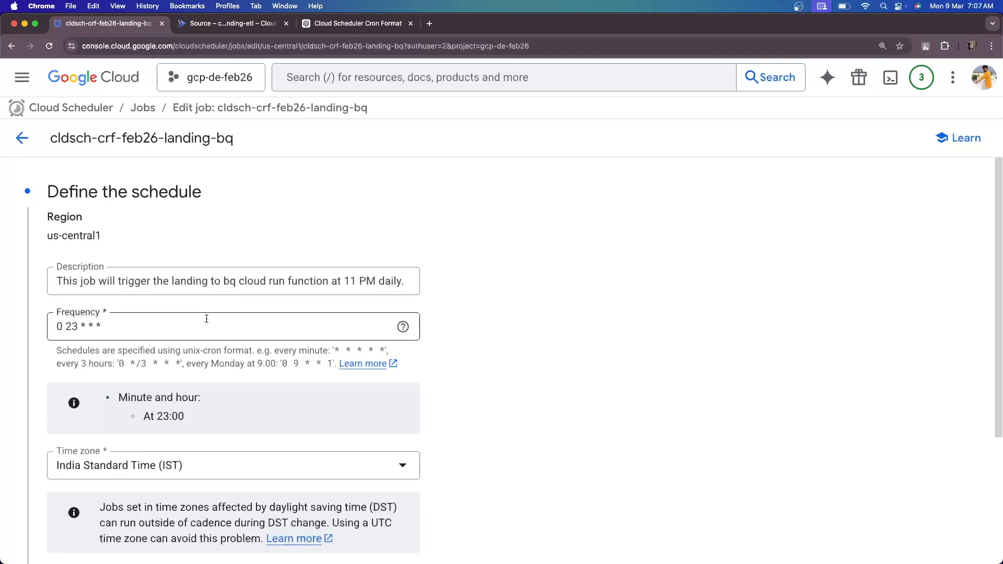
{"action": "left_click", "coordinate": [206, 320]}
{"action": "triple_click", "coordinate": [207, 322]}
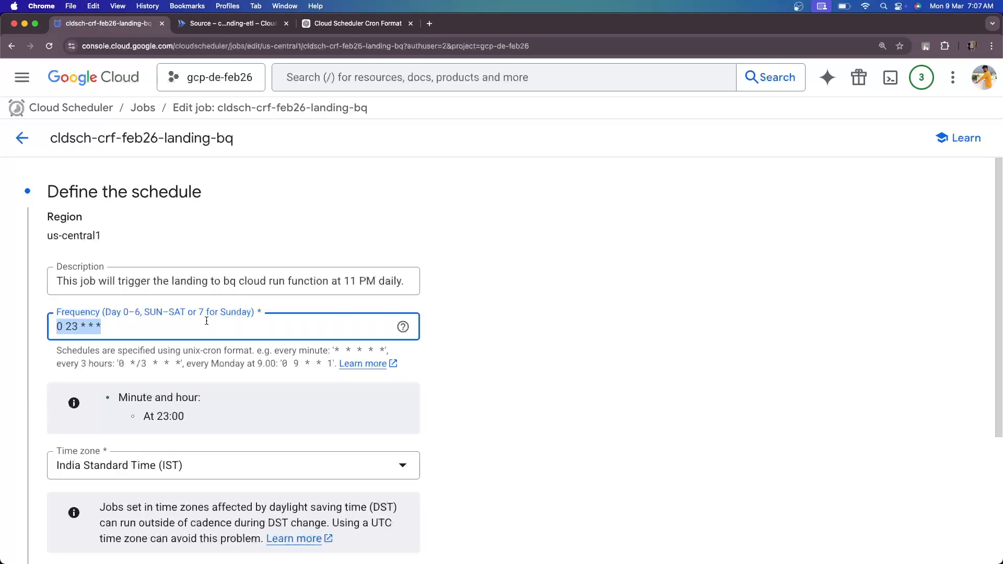
{"action": "left_click", "coordinate": [323, 329]}
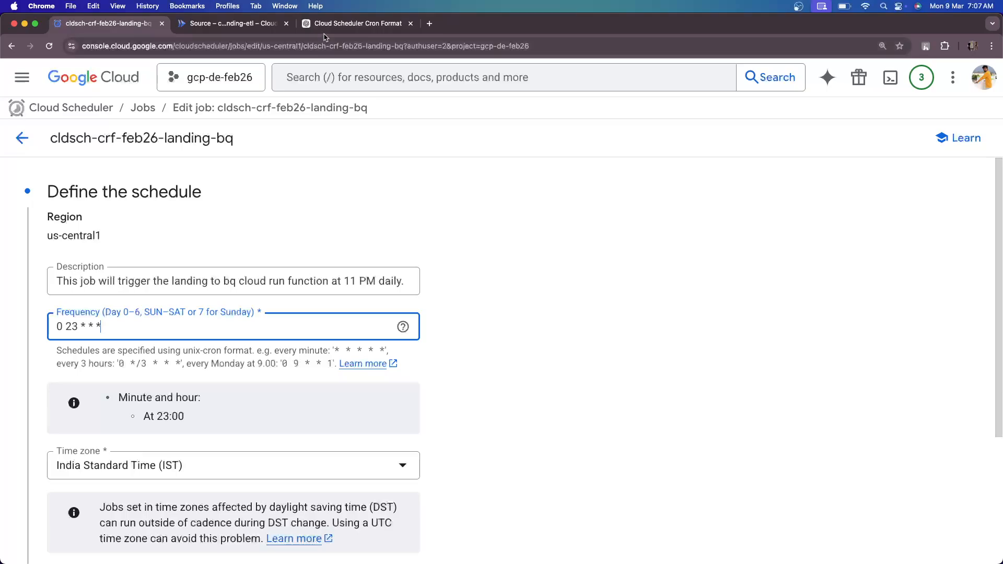
Step: Replace the job's frequency with the cron expression 8 7 9 3 * copied from ChatGPT's answer and save the job
{"action": "left_click", "coordinate": [356, 23]}
{"action": "left_click", "coordinate": [801, 348]}
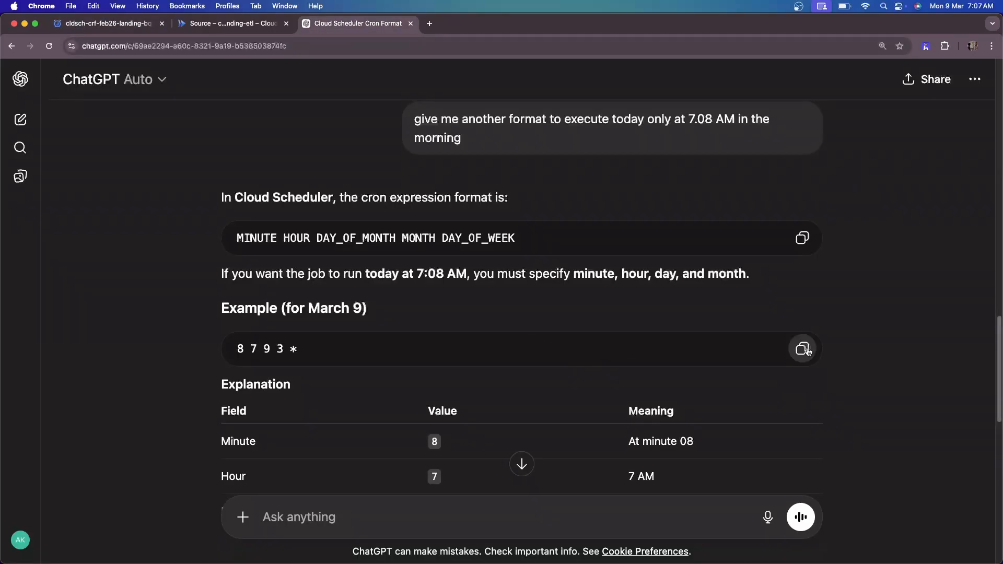
{"action": "left_click", "coordinate": [128, 28]}
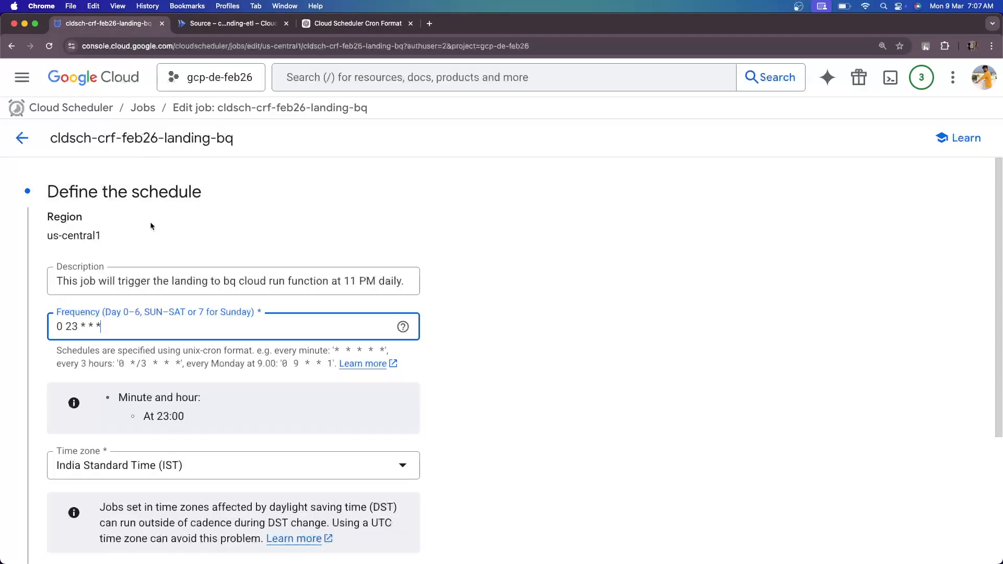
{"action": "key", "text": "super+a"}
{"action": "key", "text": "super+v"}
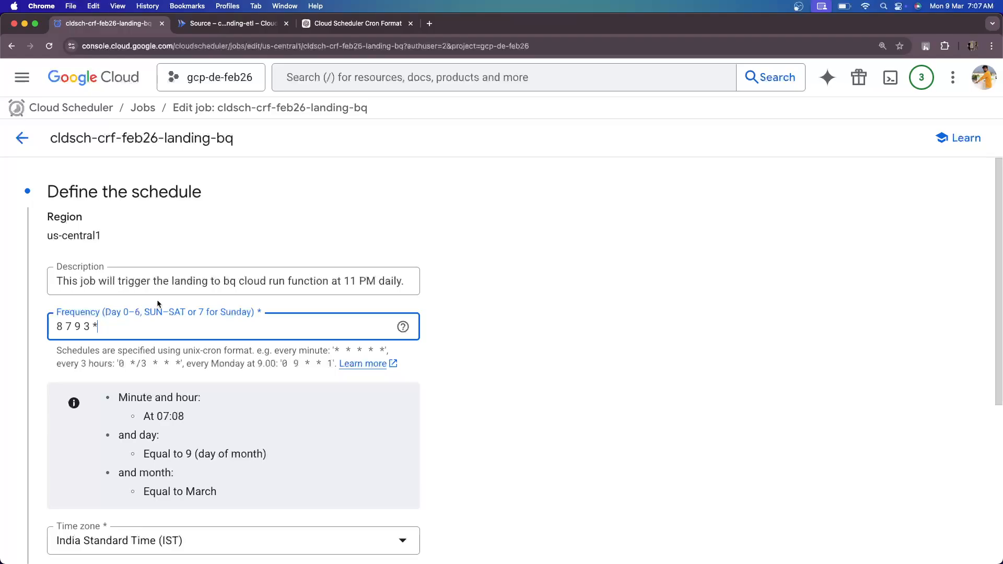
{"action": "scroll", "coordinate": [448, 396], "scroll_direction": "down", "scroll_amount": 4}
{"action": "left_click", "coordinate": [41, 534]}
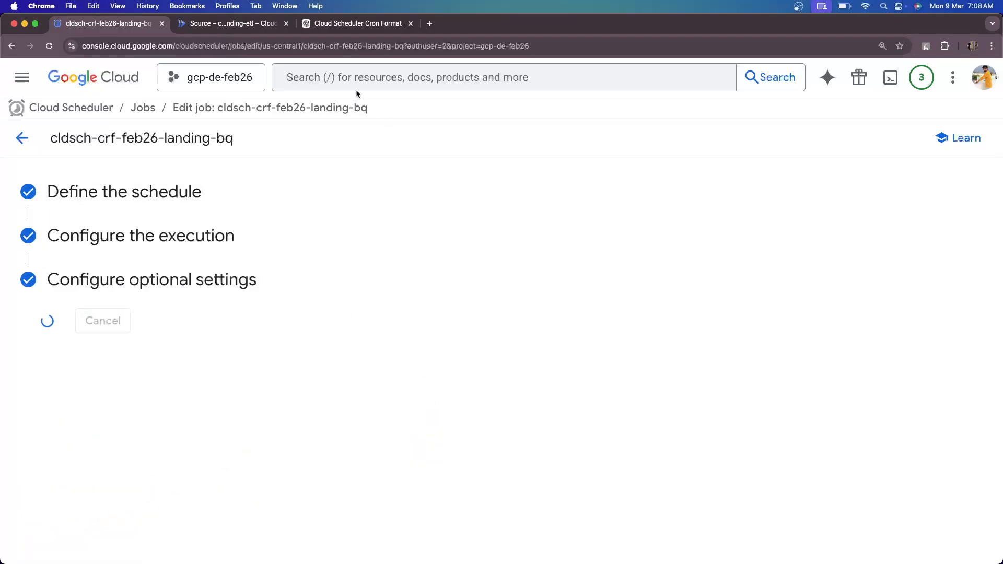
Step: Reopen cldsch-crf-feb26-landing-bq for editing, set its frequency to 9 7 9 3 *, and save the job
{"action": "left_click", "coordinate": [337, 27]}
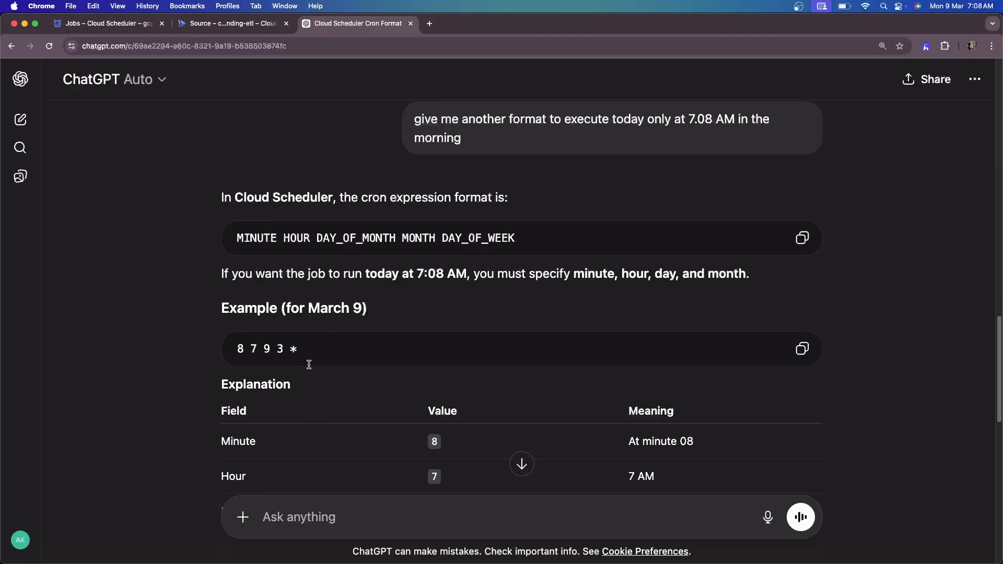
{"action": "left_click", "coordinate": [114, 23]}
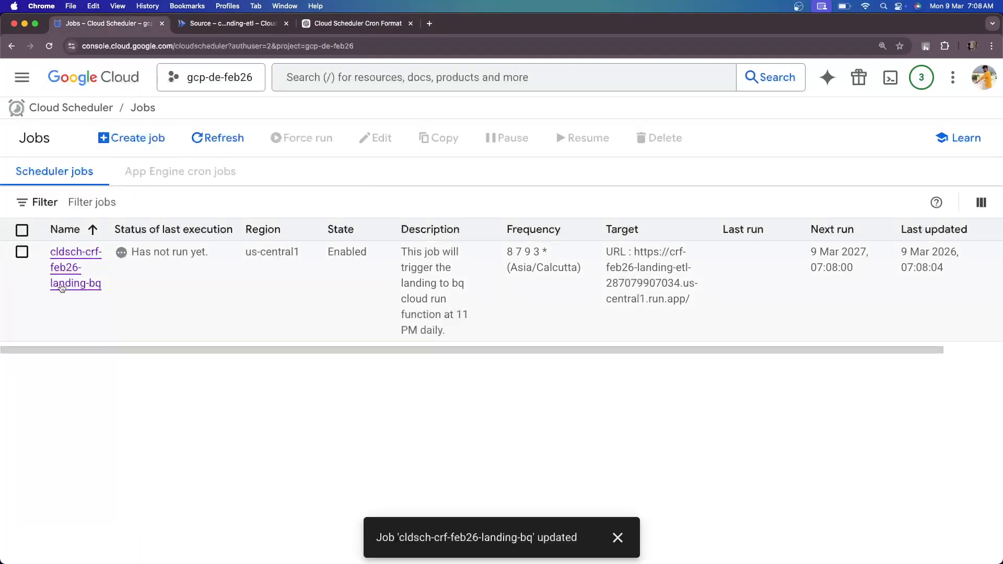
{"action": "left_click", "coordinate": [61, 286]}
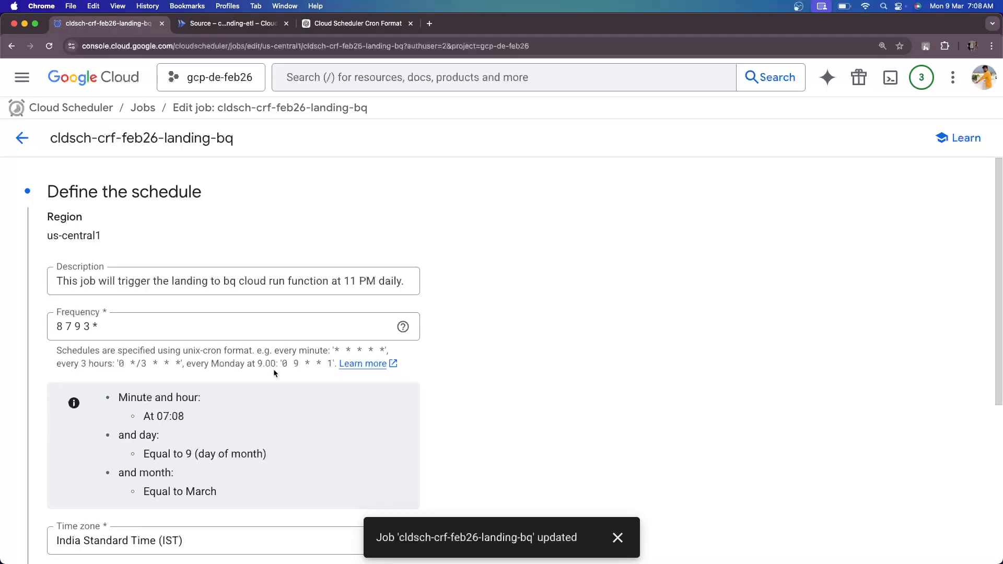
{"action": "scroll", "coordinate": [274, 369], "scroll_direction": "down", "scroll_amount": 3}
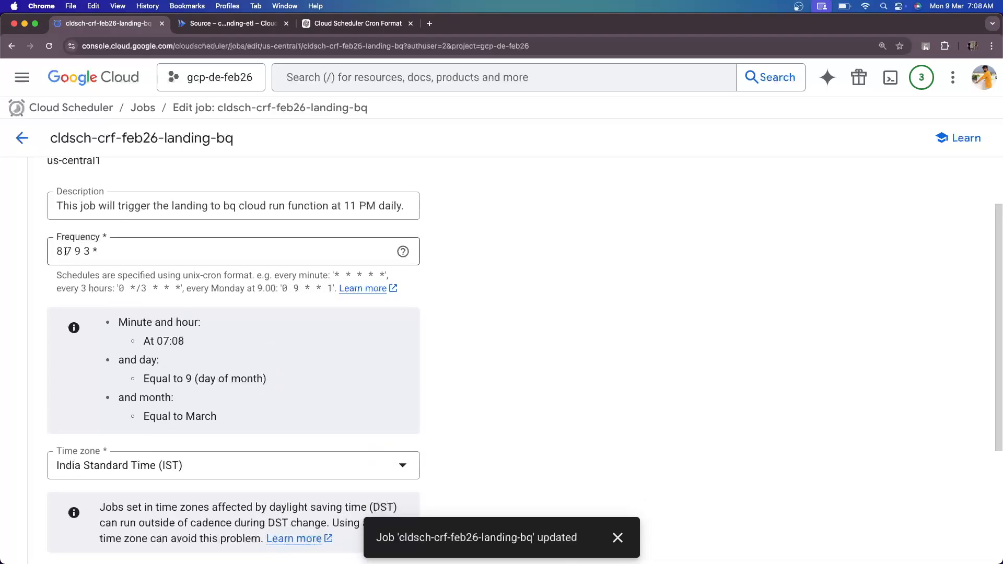
{"action": "left_click", "coordinate": [61, 252]}
{"action": "key", "text": "BackSpace"}
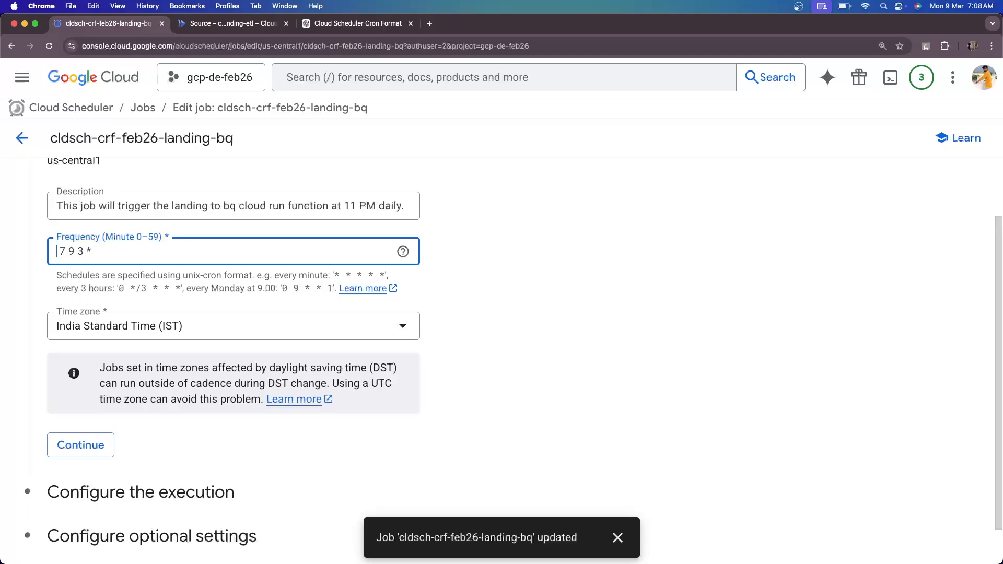
{"action": "type", "text": "9"}
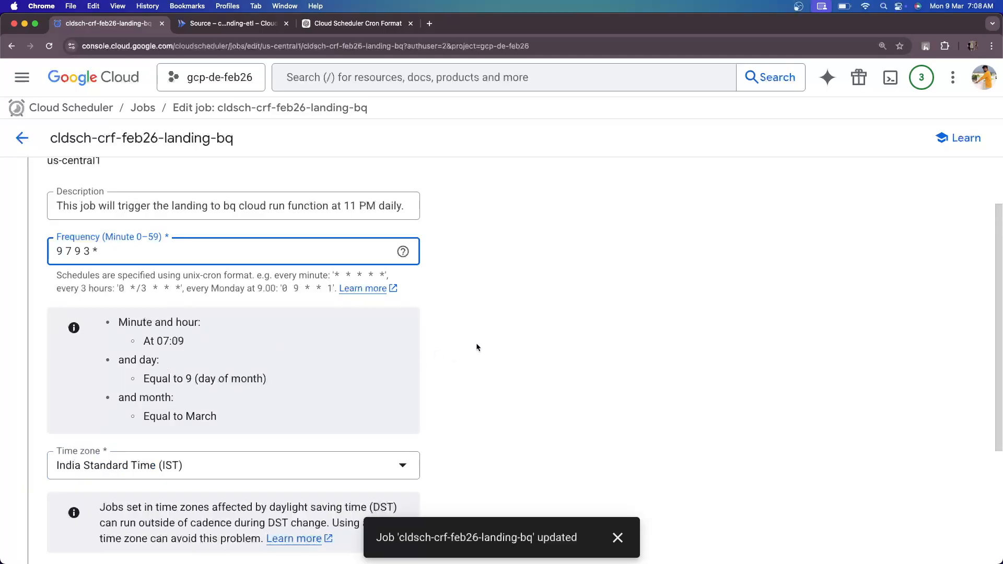
{"action": "scroll", "coordinate": [361, 397], "scroll_direction": "down", "scroll_amount": 5}
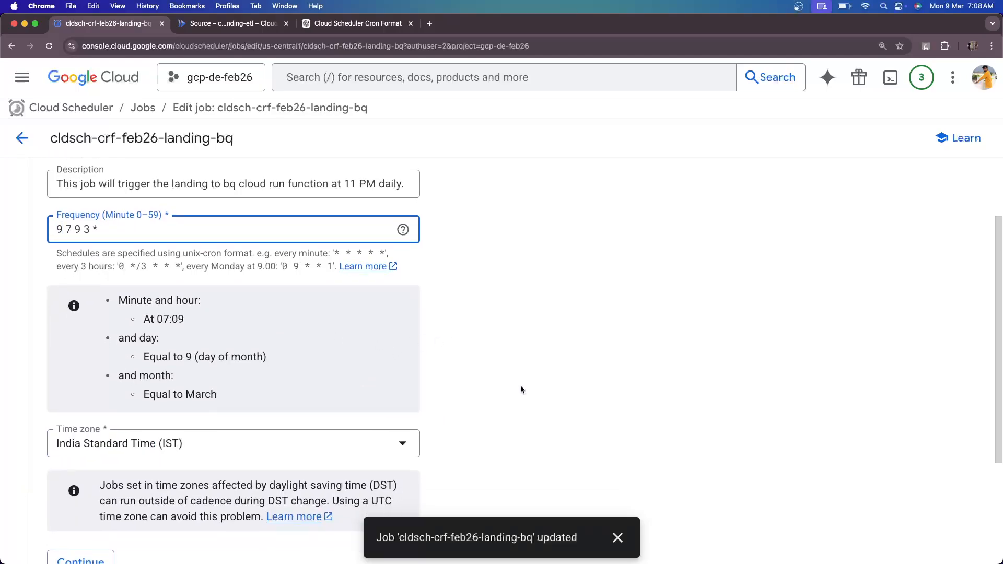
{"action": "left_click", "coordinate": [80, 409]}
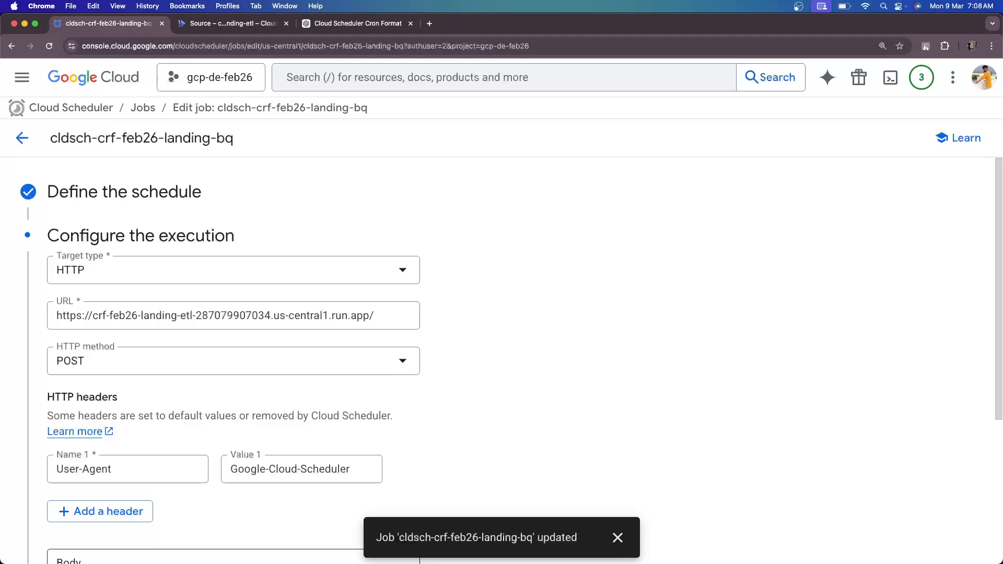
{"action": "scroll", "coordinate": [161, 479], "scroll_direction": "down", "scroll_amount": 1}
{"action": "left_click", "coordinate": [45, 533]}
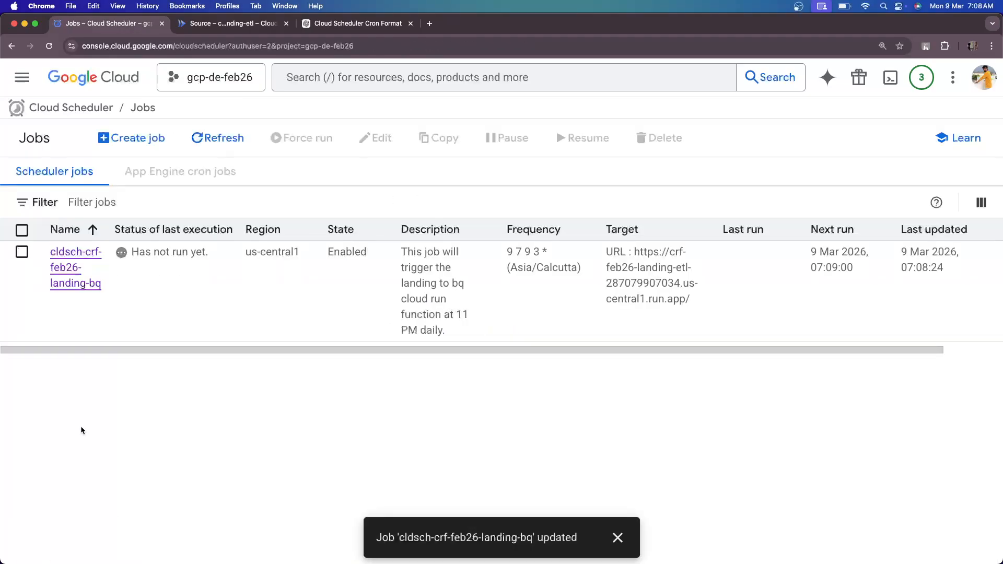
Step: Switch to the crf-feb26-landing-etl service in Cloud Run and open its logs
{"action": "key", "text": "ctrl+Tab"}
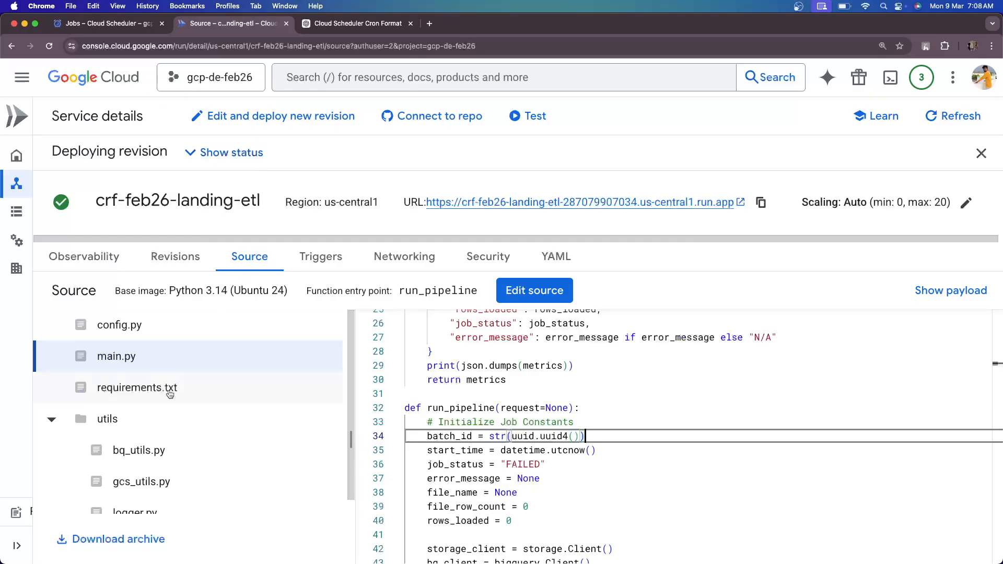
{"action": "left_click", "coordinate": [83, 257]}
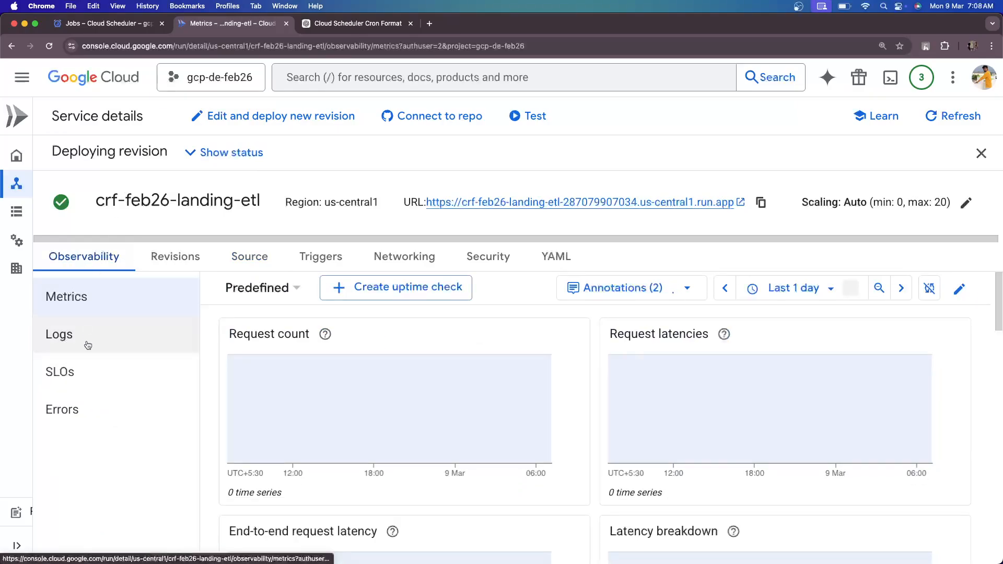
{"action": "left_click", "coordinate": [88, 345]}
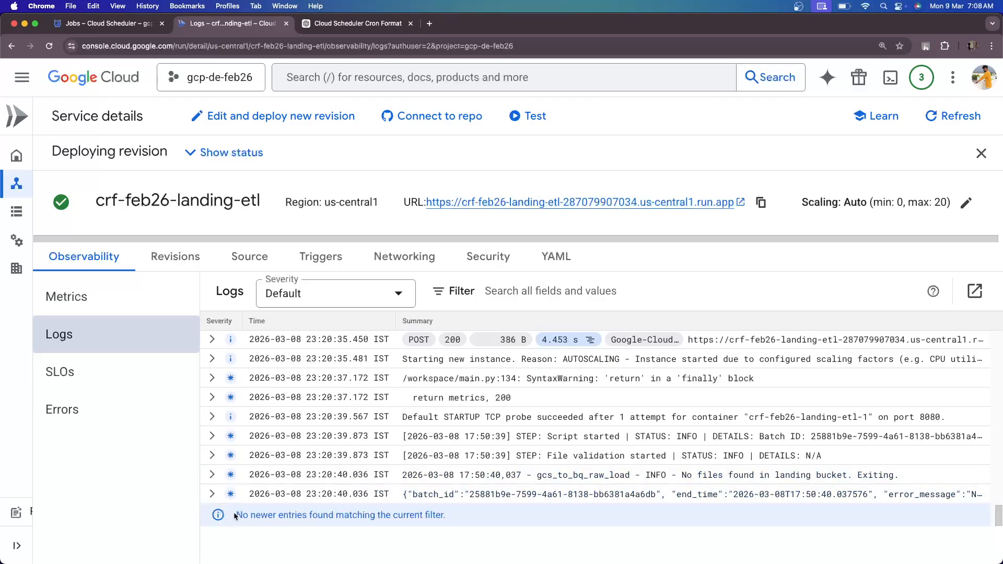
Step: Return to Cloud Scheduler and reload the jobs list to check the job's last execution status
{"action": "left_click", "coordinate": [114, 30]}
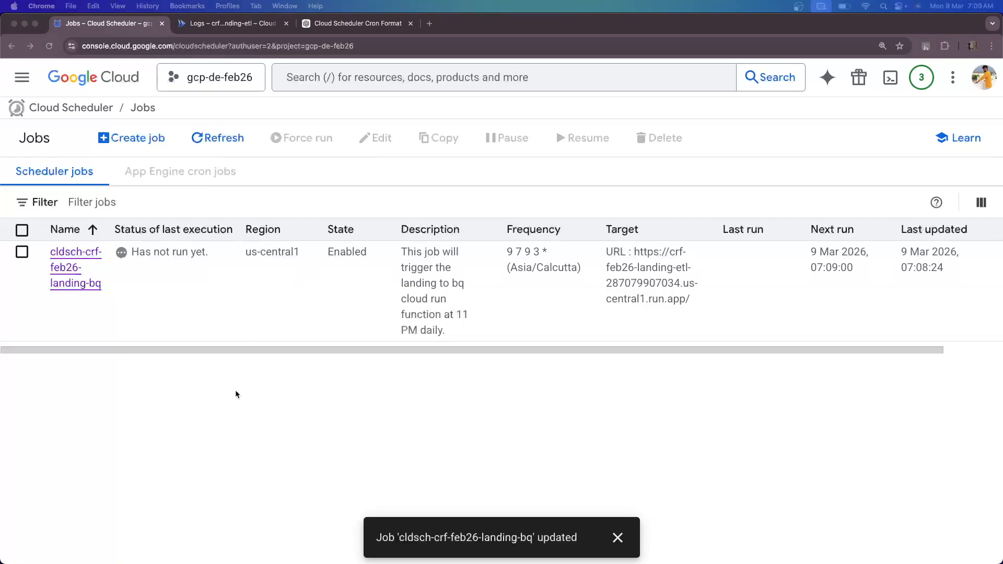
{"action": "left_click", "coordinate": [285, 429]}
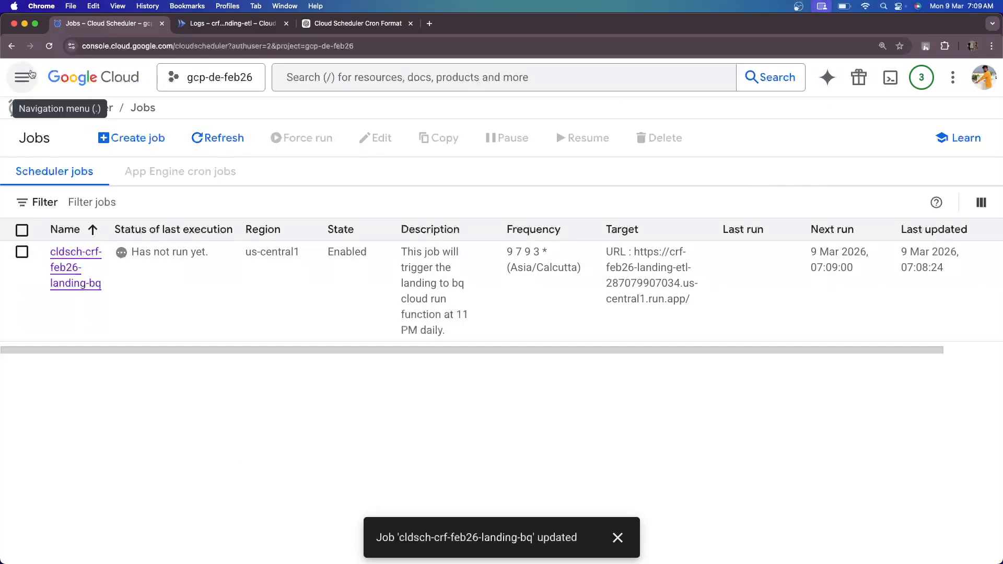
{"action": "left_click", "coordinate": [49, 45]}
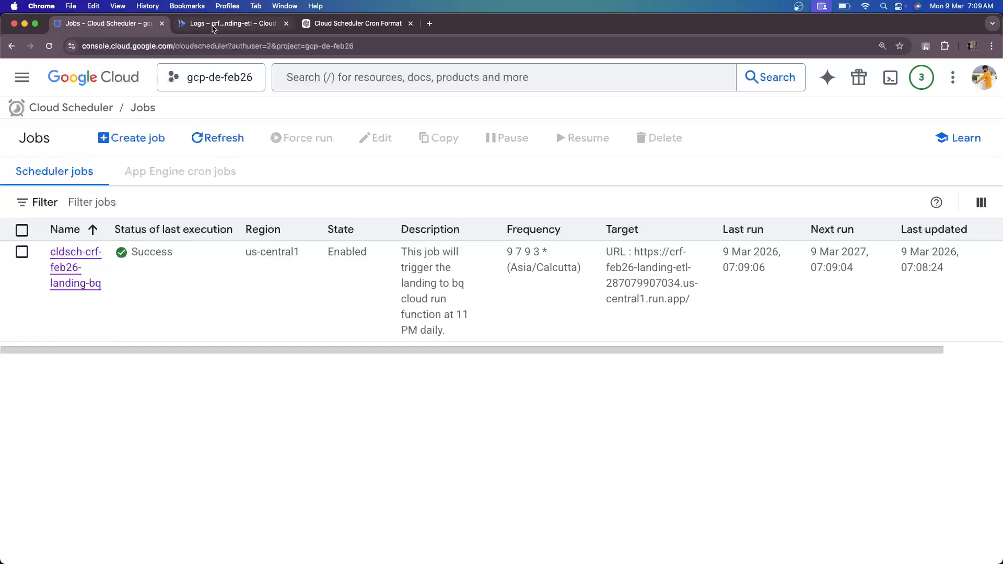
Step: Switch back to the crf-feb26-landing-etl logs, refresh the service details, and dismiss the notification
{"action": "left_click", "coordinate": [224, 24]}
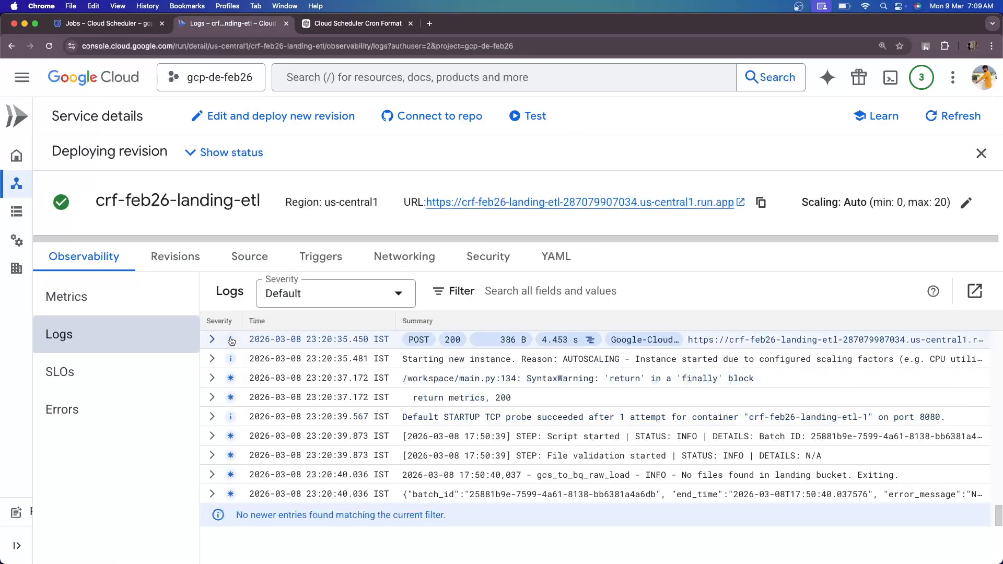
{"action": "left_click", "coordinate": [951, 116]}
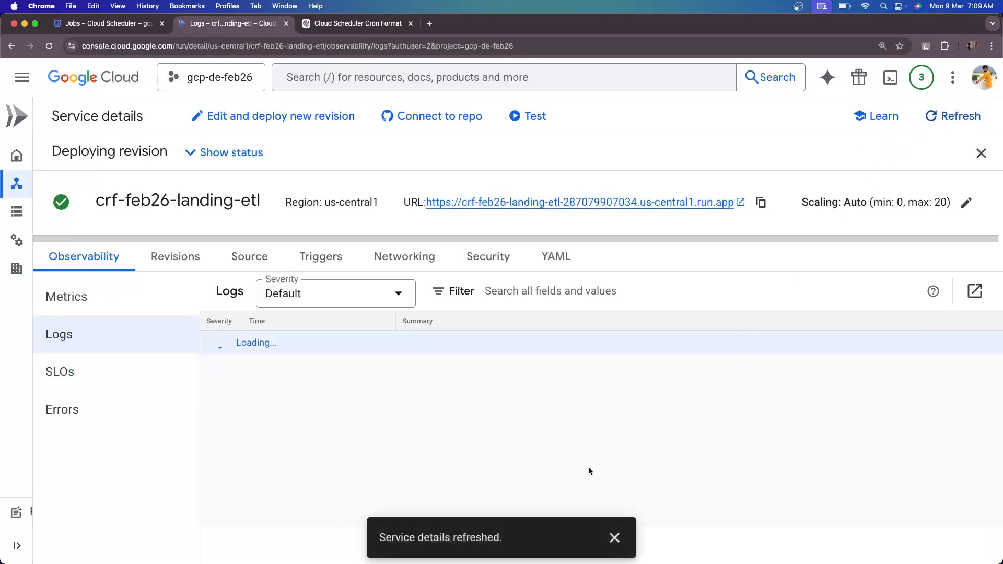
{"action": "left_click", "coordinate": [614, 538]}
{"action": "scroll", "coordinate": [314, 484], "scroll_direction": "down", "scroll_amount": 1}
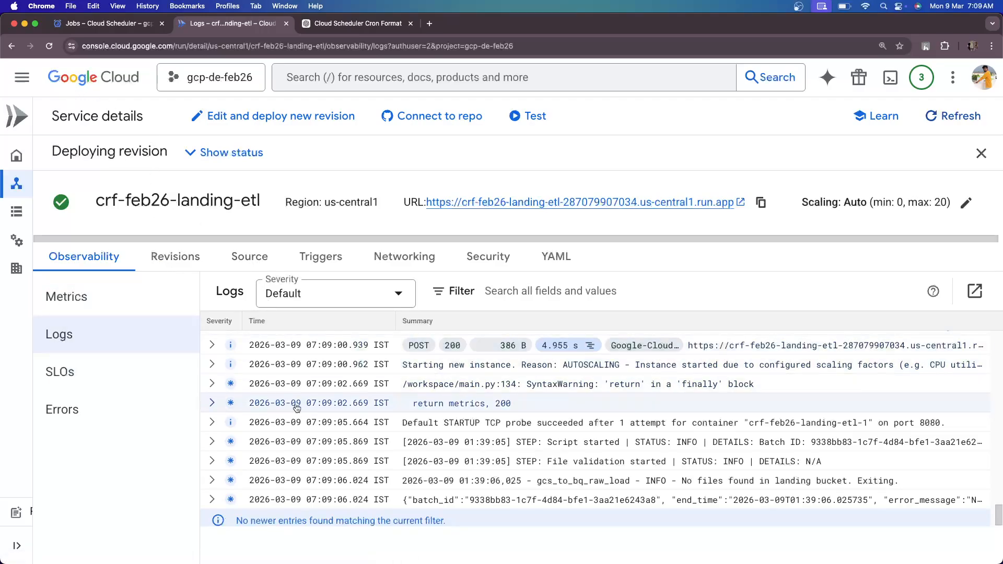
Step: Expand the final log entry of the 07:09 run and examine its JSON payload along with the run's script and file validation entries
{"action": "left_click", "coordinate": [426, 500]}
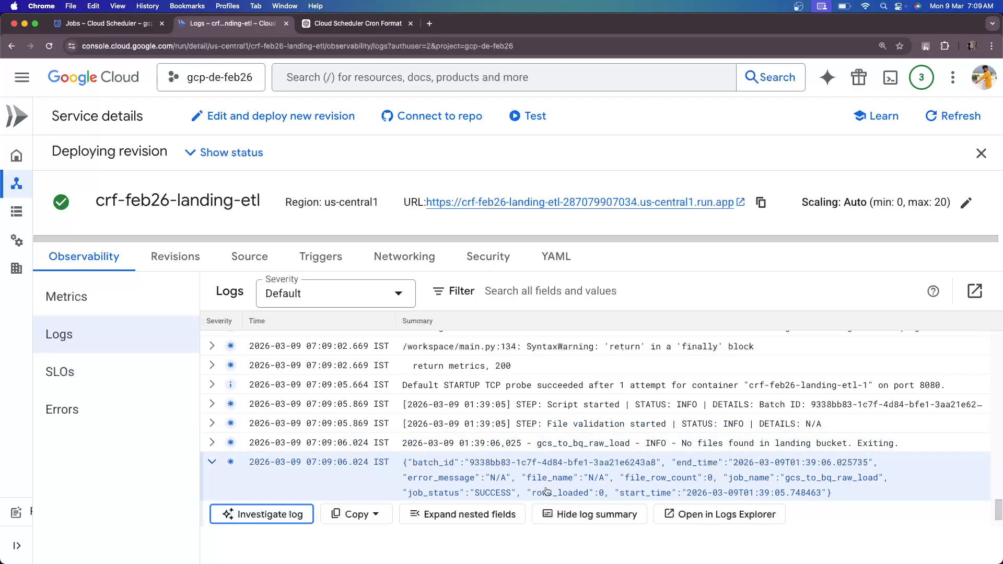
{"action": "scroll", "coordinate": [546, 491], "scroll_direction": "up", "scroll_amount": 3}
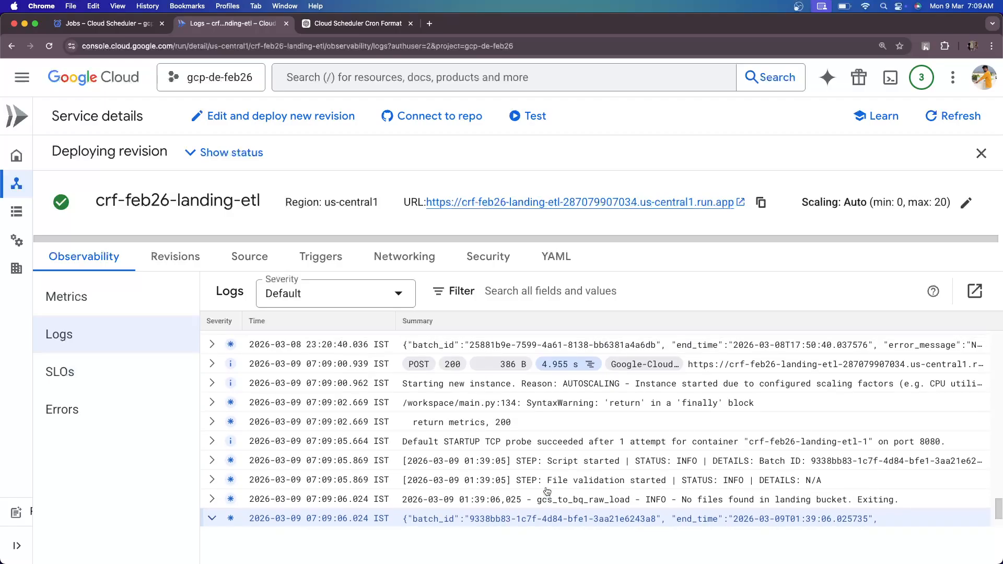
{"action": "scroll", "coordinate": [547, 491], "scroll_direction": "up", "scroll_amount": 2}
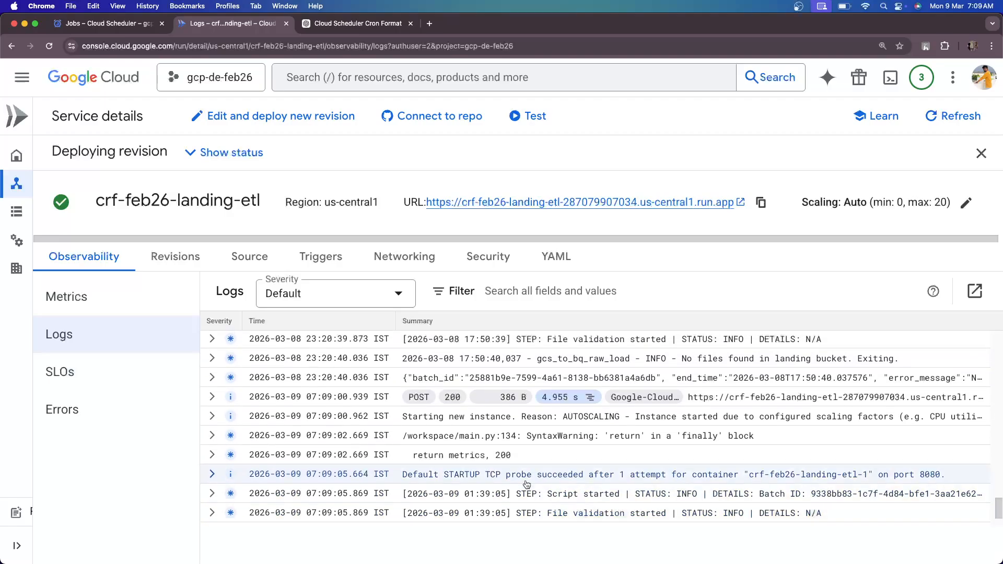
{"action": "scroll", "coordinate": [406, 506], "scroll_direction": "down", "scroll_amount": 1}
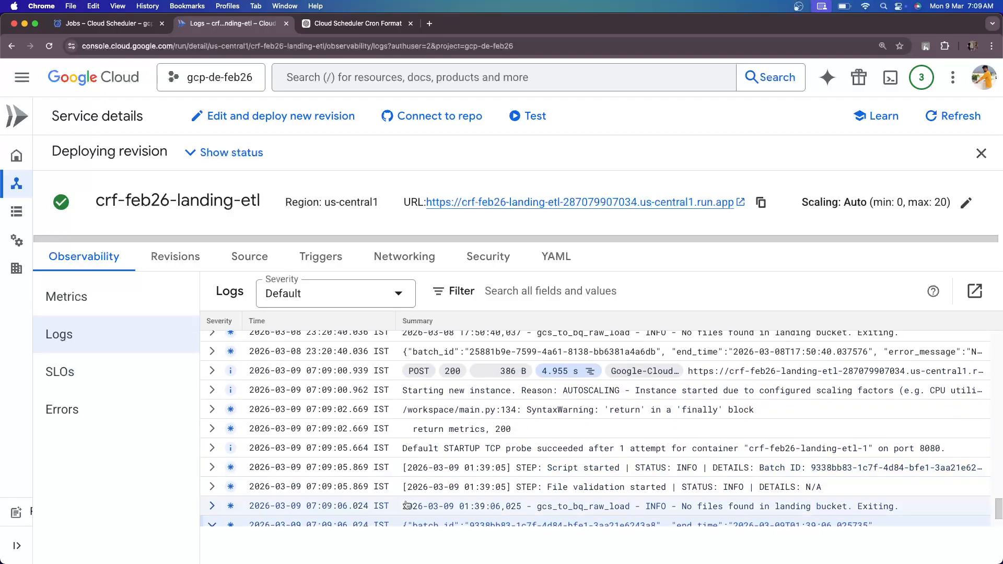
{"action": "scroll", "coordinate": [470, 504], "scroll_direction": "down", "scroll_amount": 3}
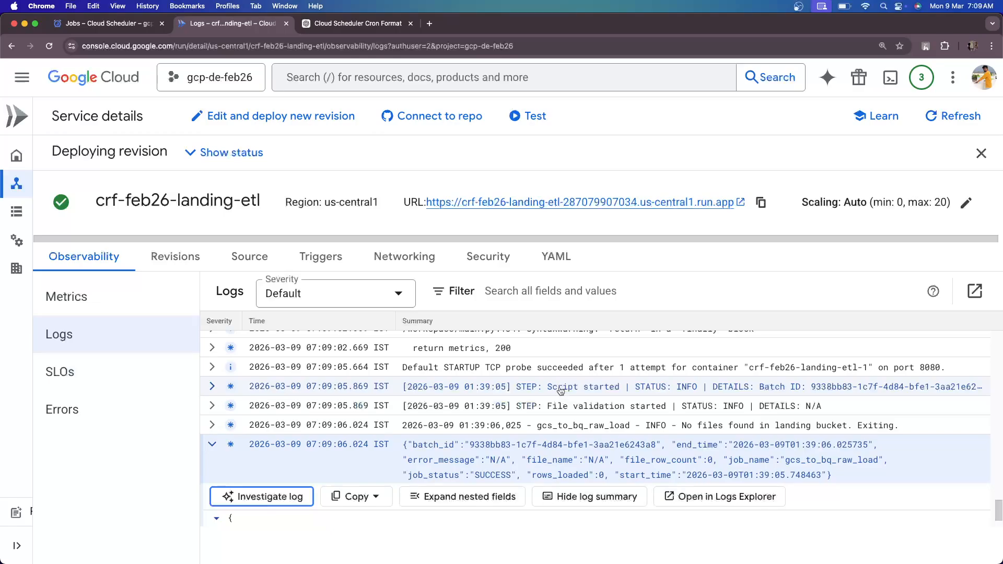
{"action": "scroll", "coordinate": [559, 402], "scroll_direction": "down", "scroll_amount": 2}
{"action": "scroll", "coordinate": [471, 510], "scroll_direction": "down", "scroll_amount": 2}
{"action": "scroll", "coordinate": [471, 510], "scroll_direction": "up", "scroll_amount": 2}
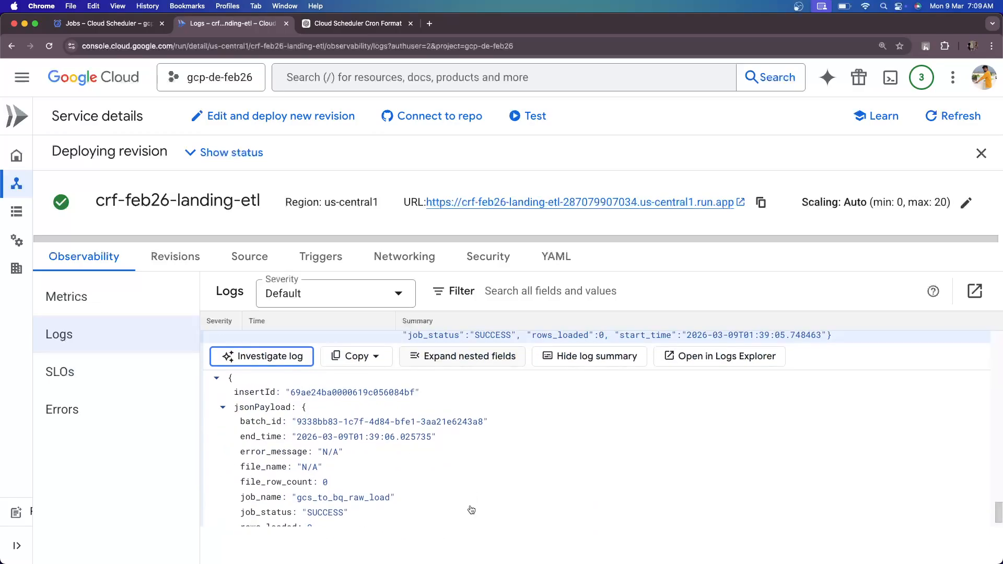
{"action": "scroll", "coordinate": [473, 513], "scroll_direction": "up", "scroll_amount": 10}
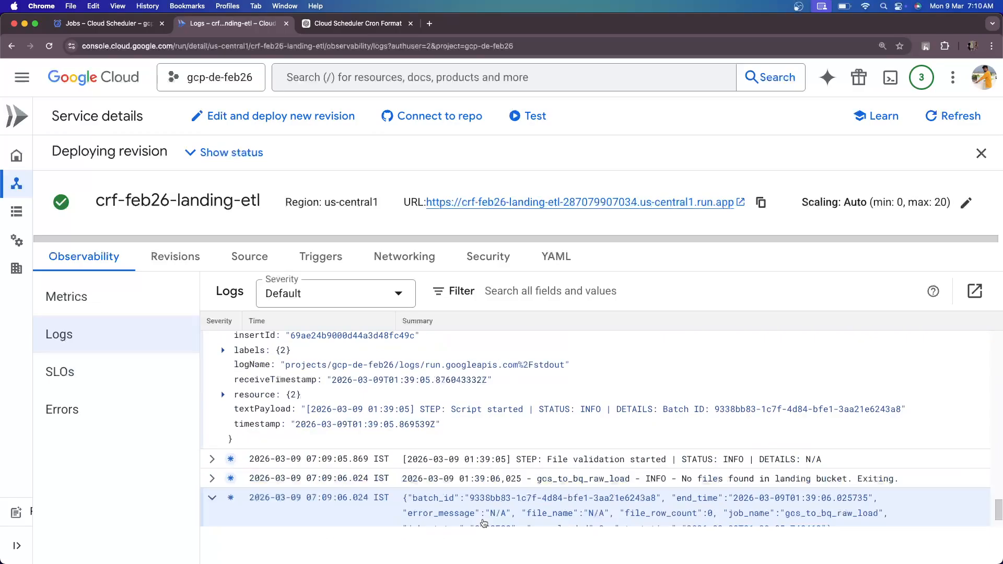
{"action": "scroll", "coordinate": [480, 520], "scroll_direction": "down", "scroll_amount": 3}
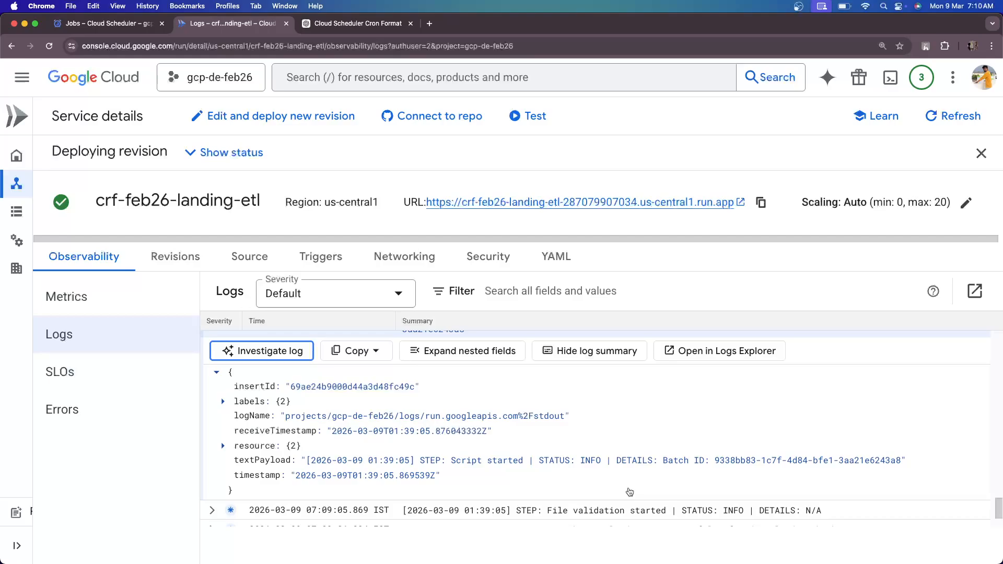
{"action": "scroll", "coordinate": [629, 492], "scroll_direction": "down", "scroll_amount": 5}
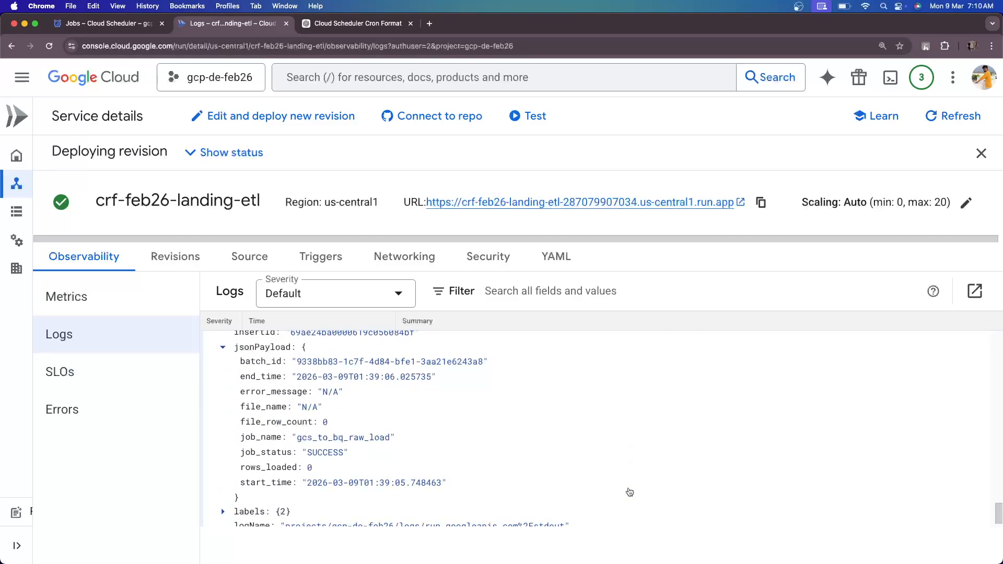
Step: Collapse the 07:09 run's "Script started" entry and examine the final entry's JSON payload, highlighting its file_name field
{"action": "scroll", "coordinate": [630, 492], "scroll_direction": "down", "scroll_amount": 4}
{"action": "scroll", "coordinate": [328, 417], "scroll_direction": "up", "scroll_amount": 6}
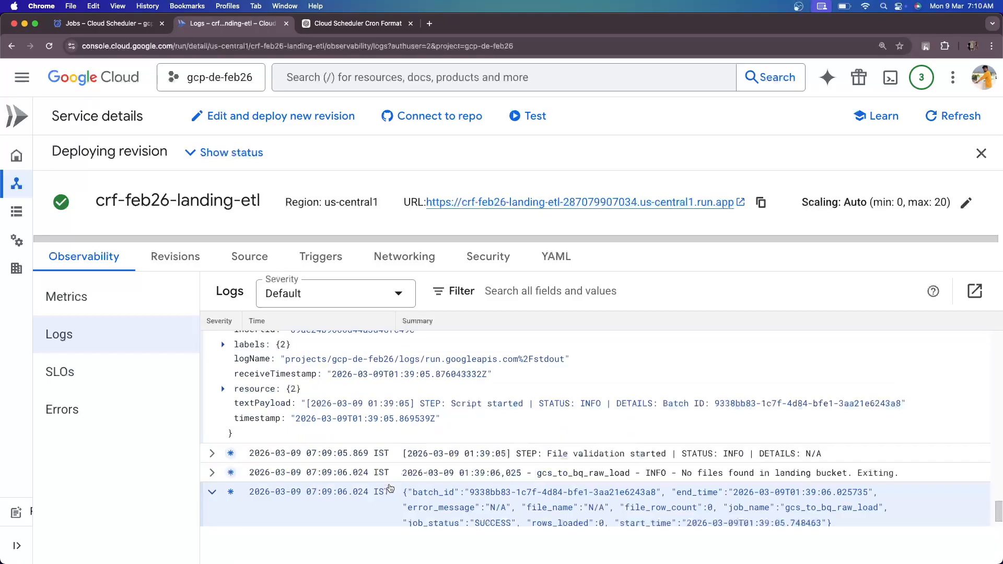
{"action": "left_click", "coordinate": [212, 410]}
{"action": "left_click", "coordinate": [452, 516]}
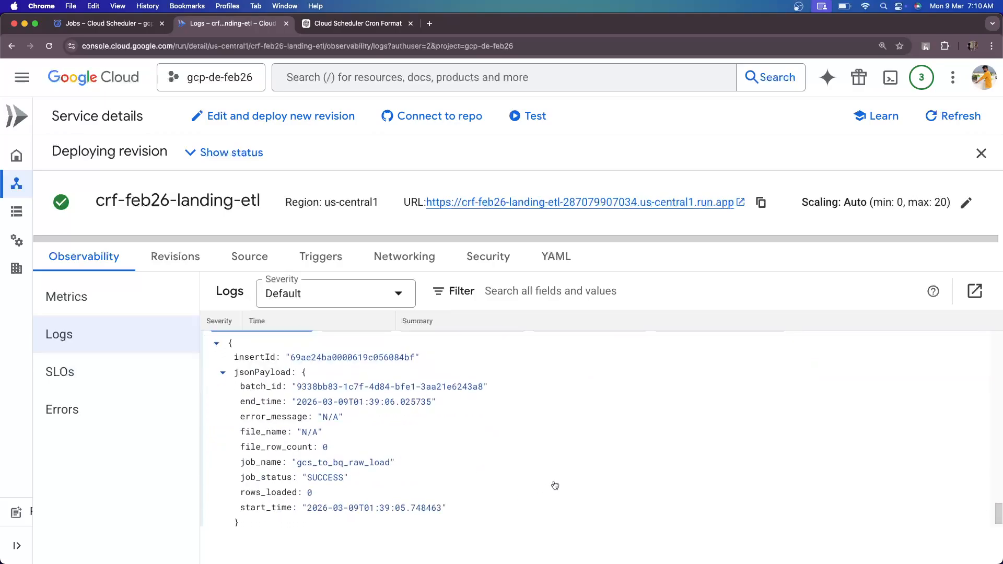
{"action": "scroll", "coordinate": [558, 481], "scroll_direction": "down", "scroll_amount": 5}
{"action": "scroll", "coordinate": [421, 462], "scroll_direction": "up", "scroll_amount": 5}
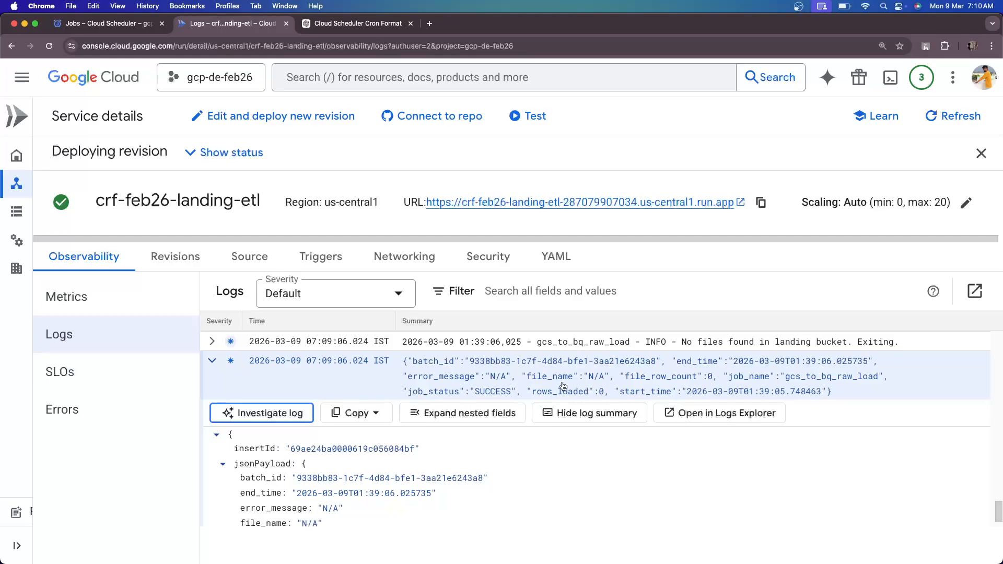
{"action": "left_click_drag", "start_coordinate": [528, 383], "coordinate": [585, 383]}
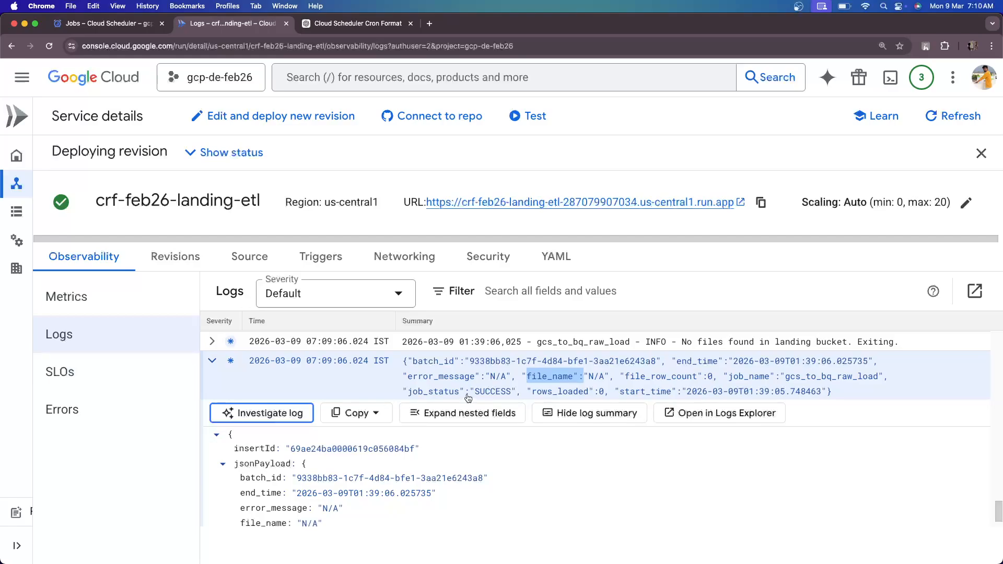
Step: Expand the previous run's final JSON entry at 23:20:40 on 8 March and examine it with the landing bucket message above it
{"action": "scroll", "coordinate": [468, 398], "scroll_direction": "up", "scroll_amount": 3}
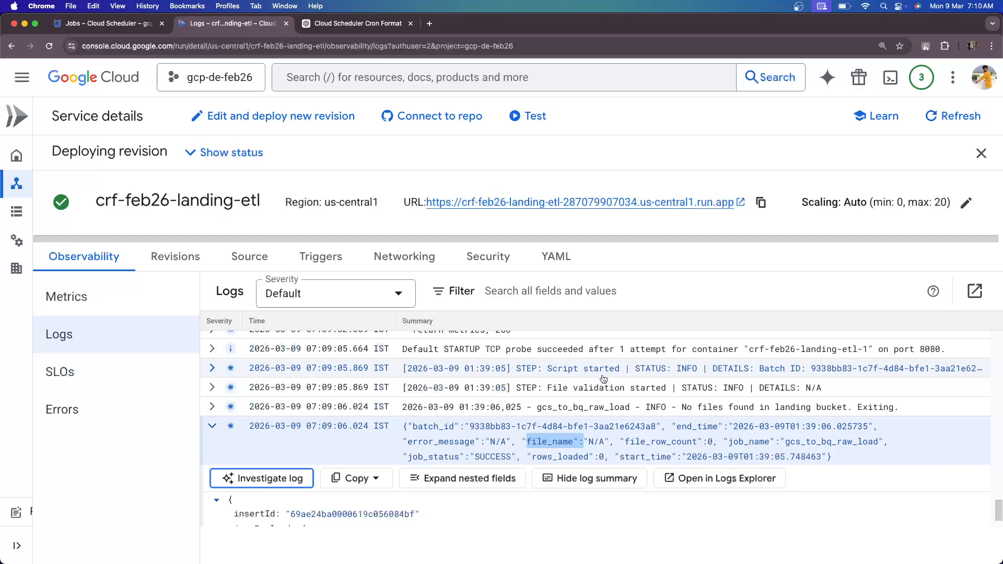
{"action": "scroll", "coordinate": [604, 378], "scroll_direction": "up", "scroll_amount": 8}
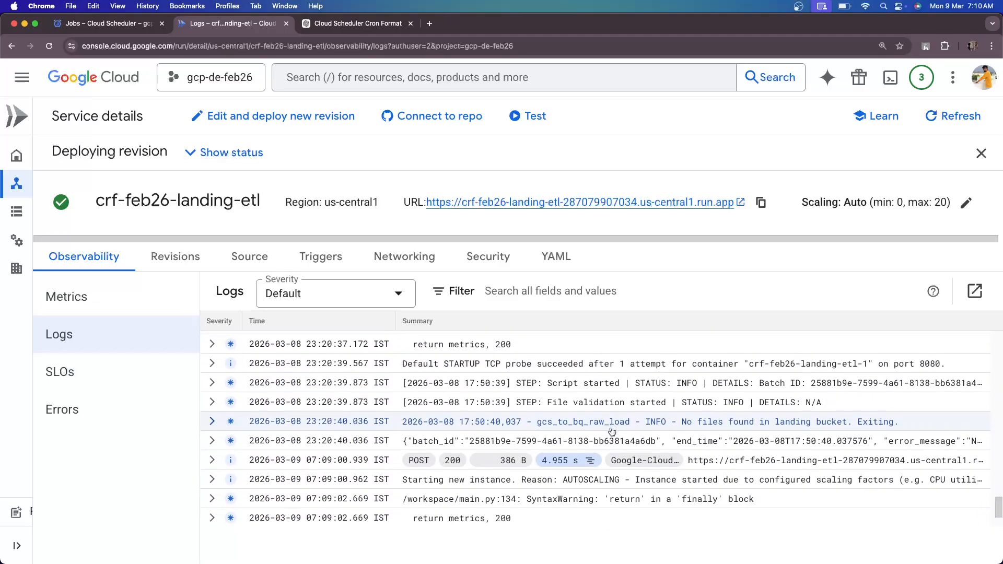
{"action": "scroll", "coordinate": [611, 432], "scroll_direction": "down", "scroll_amount": 2}
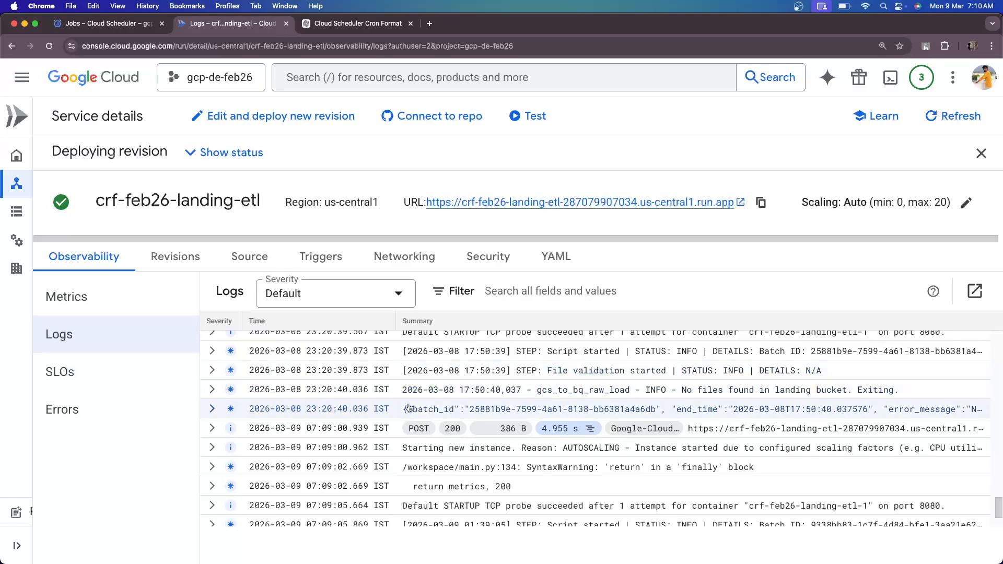
{"action": "left_click", "coordinate": [432, 416]}
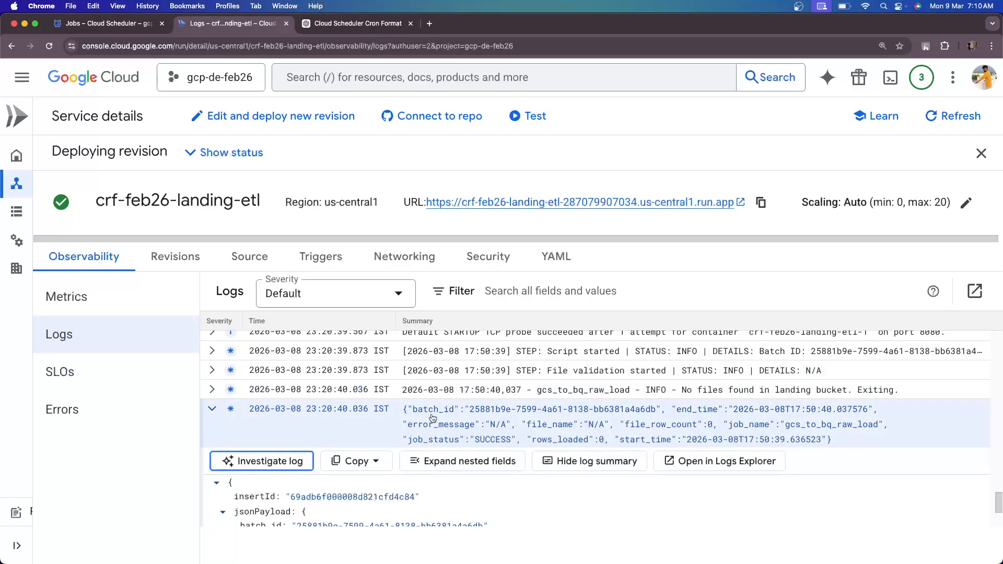
{"action": "scroll", "coordinate": [431, 418], "scroll_direction": "up", "scroll_amount": 1}
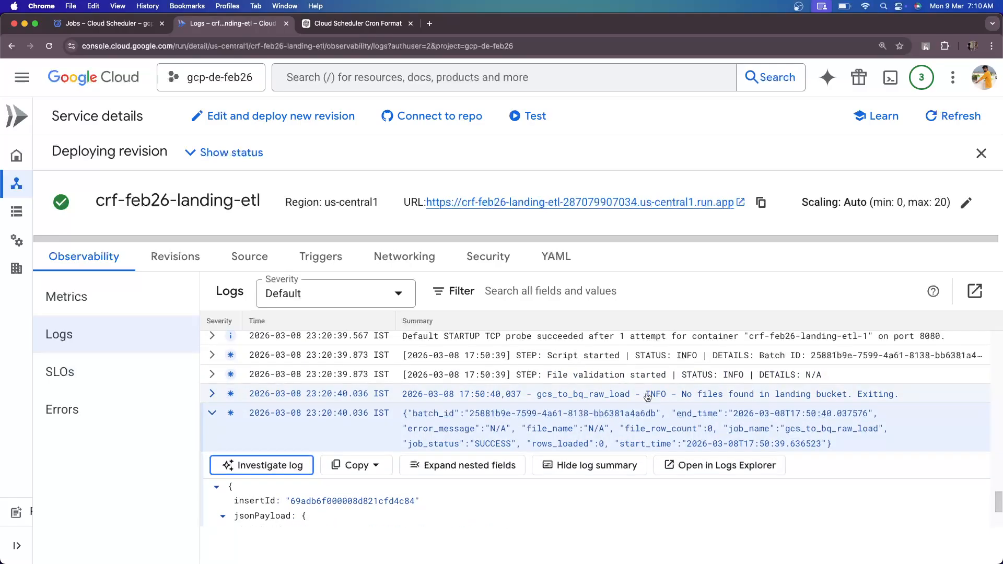
{"action": "left_click_drag", "start_coordinate": [647, 397], "coordinate": [899, 397]}
{"action": "scroll", "coordinate": [699, 488], "scroll_direction": "down", "scroll_amount": 5}
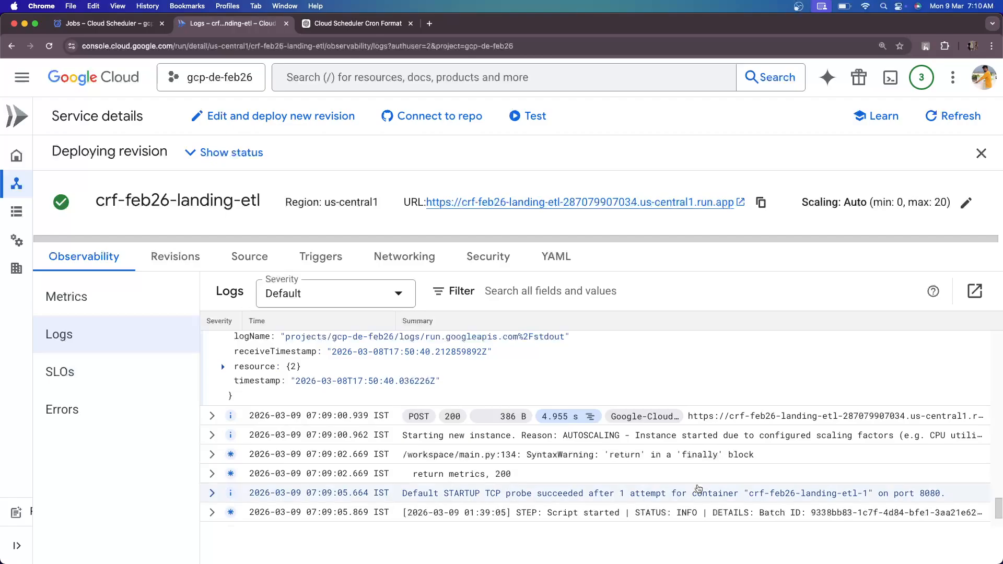
Step: Review the 07:09 run's entries again, highlighting the landing bucket message and checking the final JSON summary
{"action": "scroll", "coordinate": [699, 489], "scroll_direction": "down", "scroll_amount": 5}
{"action": "scroll", "coordinate": [698, 489], "scroll_direction": "up", "scroll_amount": 4}
{"action": "scroll", "coordinate": [698, 488], "scroll_direction": "down", "scroll_amount": 1}
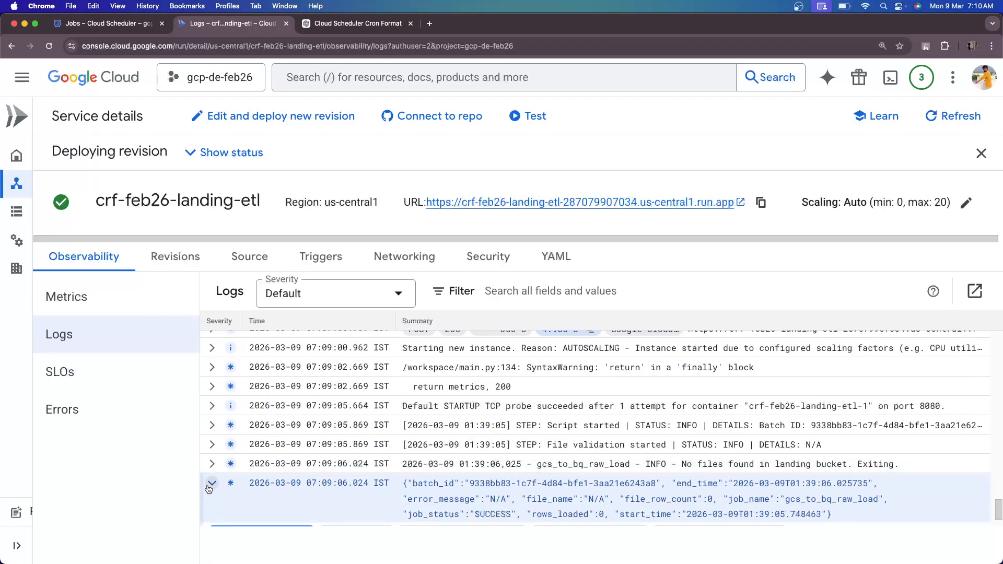
{"action": "left_click_drag", "start_coordinate": [898, 473], "coordinate": [678, 469]}
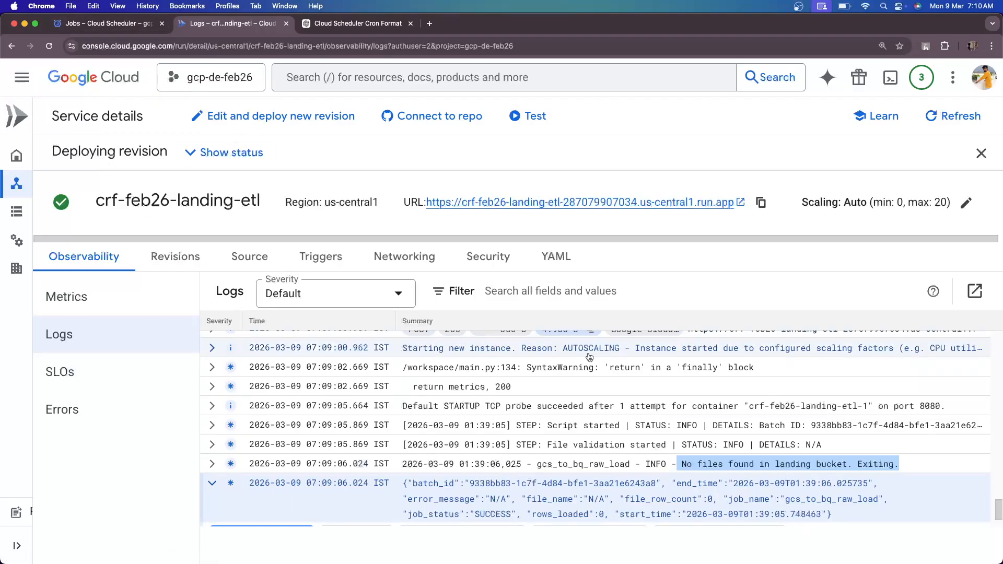
{"action": "scroll", "coordinate": [552, 461], "scroll_direction": "down", "scroll_amount": 1}
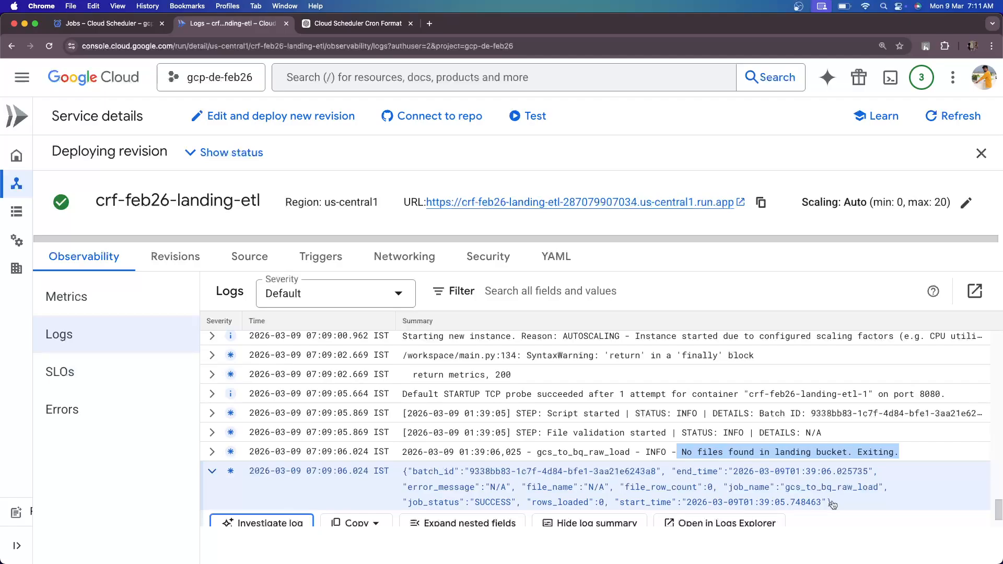
{"action": "left_click_drag", "start_coordinate": [831, 503], "coordinate": [607, 509]}
{"action": "scroll", "coordinate": [522, 510], "scroll_direction": "down", "scroll_amount": 1}
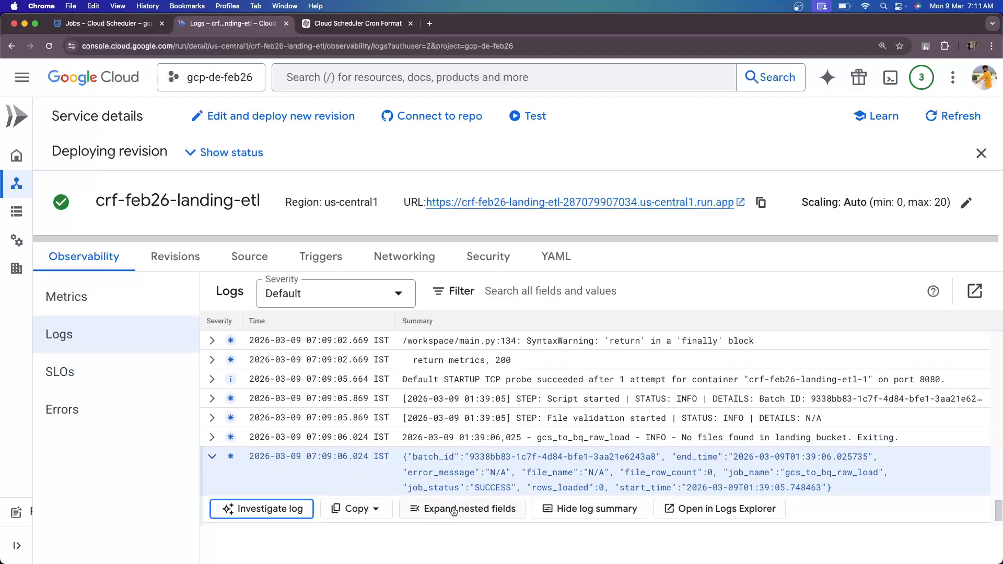
Step: Collapse and re-expand the 07:09 run's final log entry, and highlight its complete JSON summary for review
{"action": "left_click", "coordinate": [408, 465]}
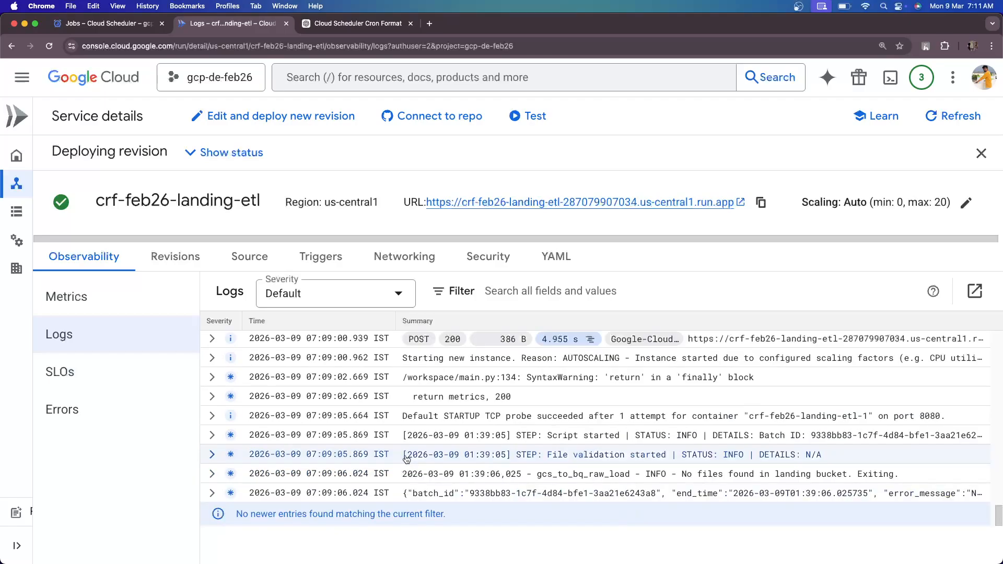
{"action": "left_click", "coordinate": [414, 497]}
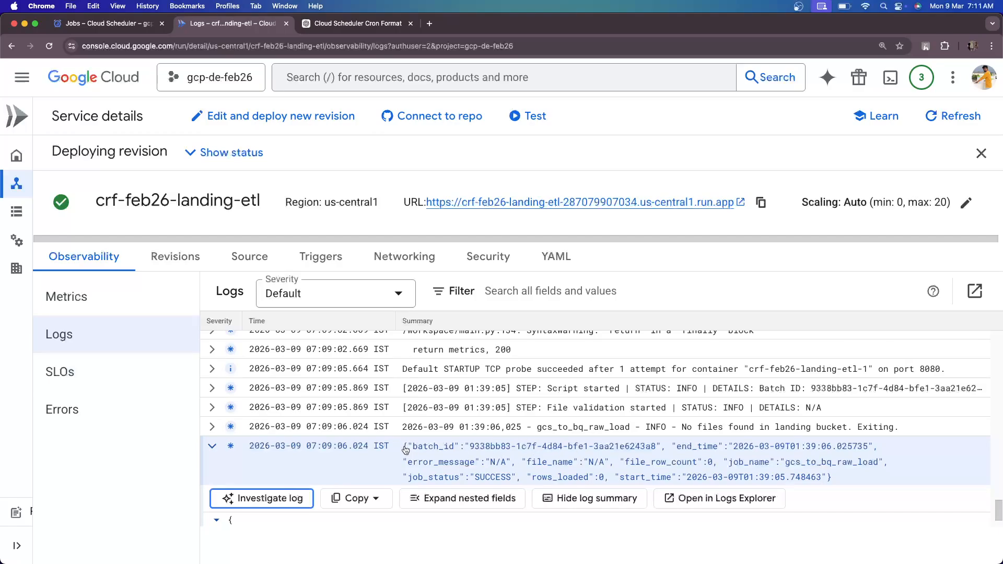
{"action": "left_click_drag", "start_coordinate": [405, 448], "coordinate": [829, 485]}
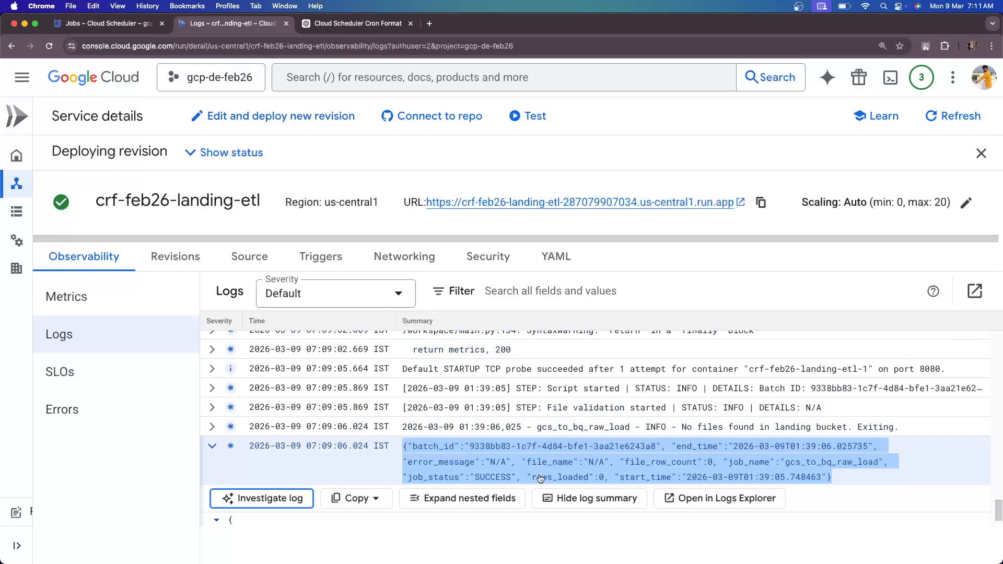
{"action": "scroll", "coordinate": [540, 478], "scroll_direction": "up", "scroll_amount": 1}
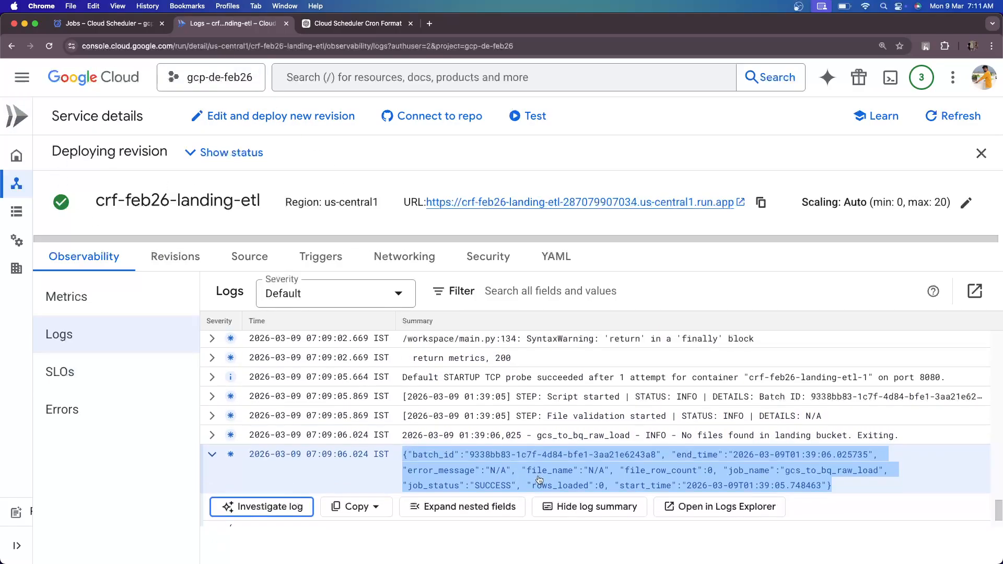
{"action": "scroll", "coordinate": [540, 478], "scroll_direction": "up", "scroll_amount": 3}
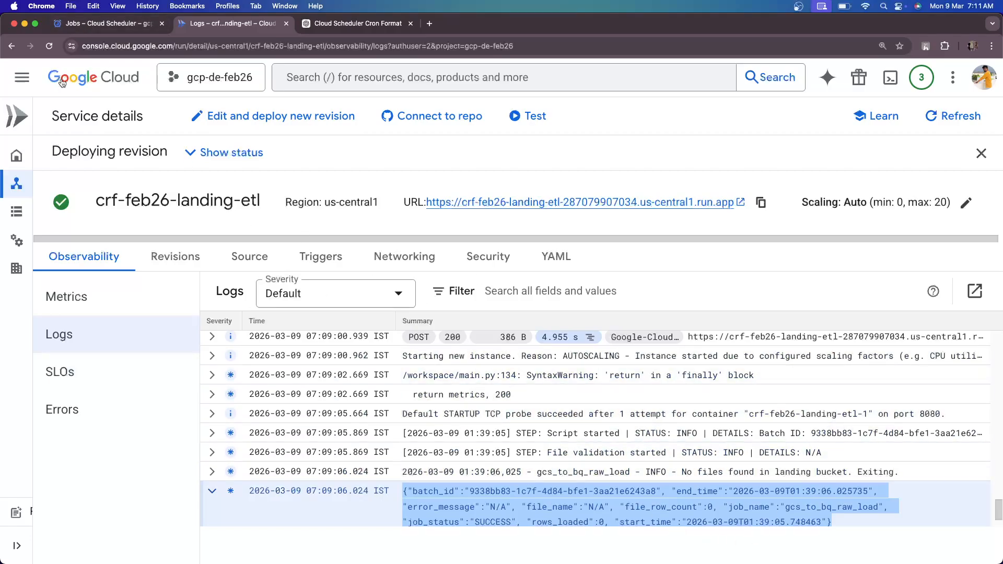
Step: Start a new job in Cloud Scheduler, choose Workflows via HTTP as its target type, and examine the resulting execution settings
{"action": "left_click", "coordinate": [73, 24]}
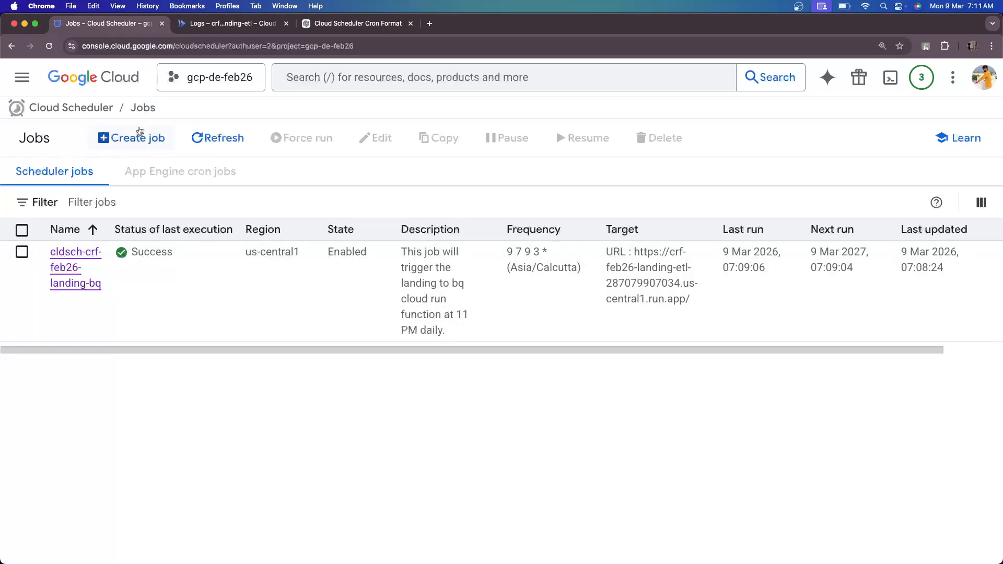
{"action": "left_click", "coordinate": [139, 138]}
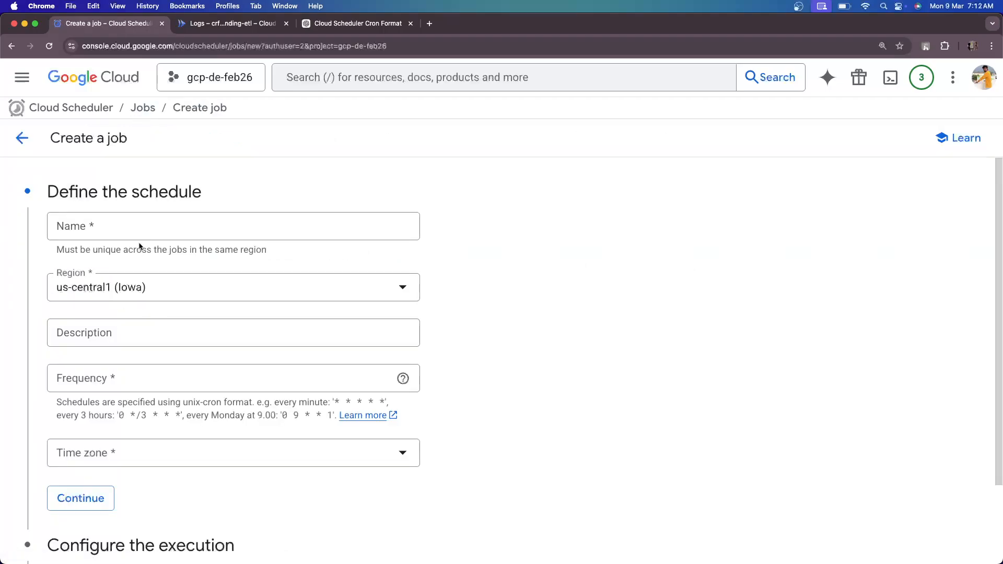
{"action": "scroll", "coordinate": [136, 407], "scroll_direction": "down", "scroll_amount": 2}
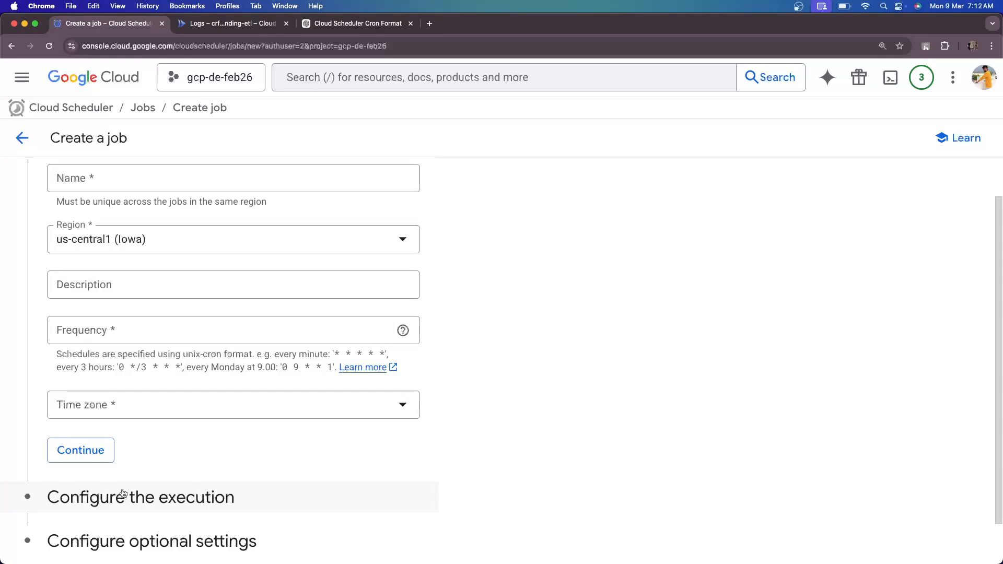
{"action": "left_click", "coordinate": [121, 494]}
{"action": "left_click", "coordinate": [143, 393]}
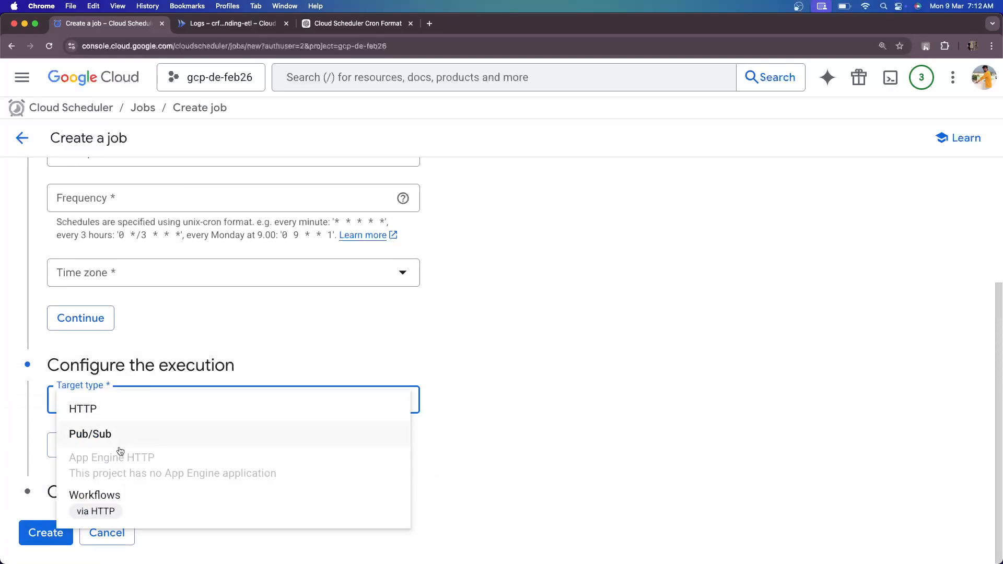
{"action": "left_click", "coordinate": [108, 501]}
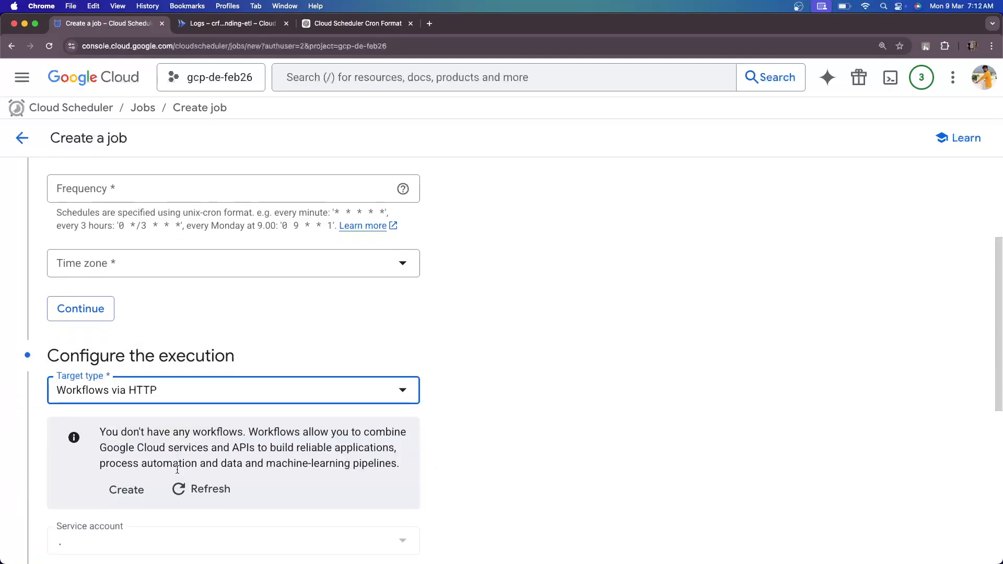
{"action": "scroll", "coordinate": [177, 469], "scroll_direction": "down", "scroll_amount": 3}
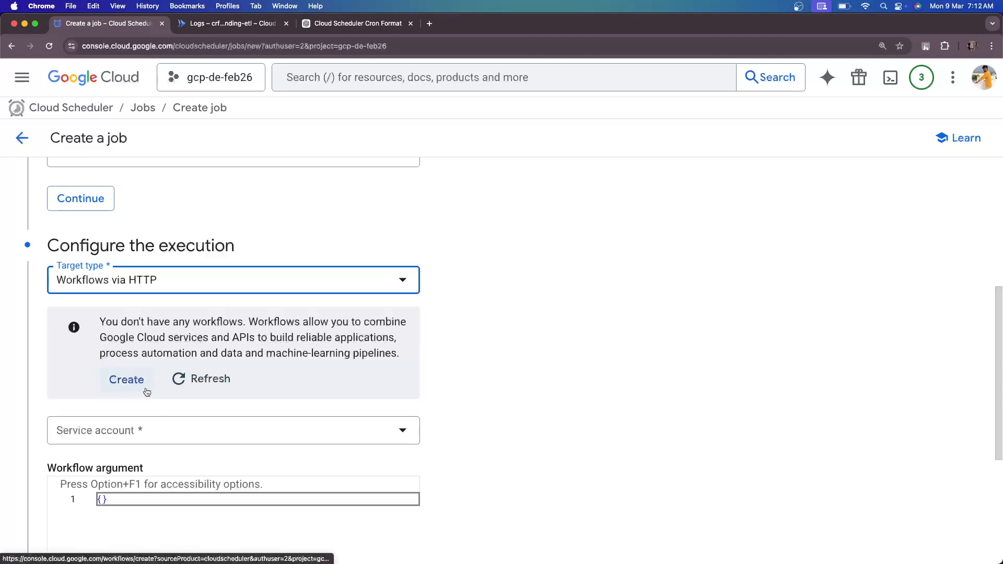
{"action": "scroll", "coordinate": [227, 379], "scroll_direction": "up", "scroll_amount": 1}
{"action": "scroll", "coordinate": [228, 380], "scroll_direction": "up", "scroll_amount": 5}
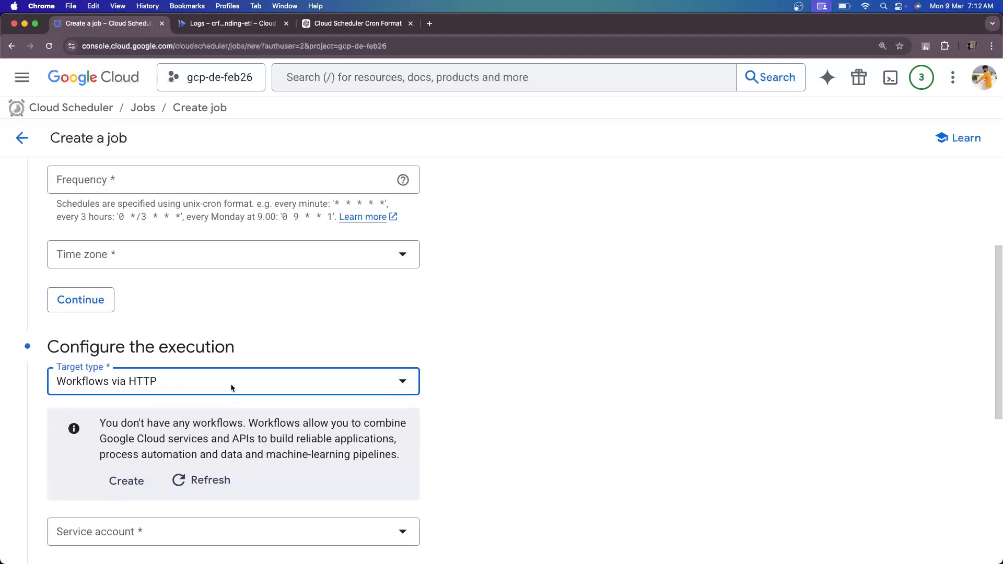
Step: Check the crf-feb26-landing-etl logs again, and return to the schedule section of the new job form
{"action": "left_click", "coordinate": [200, 24]}
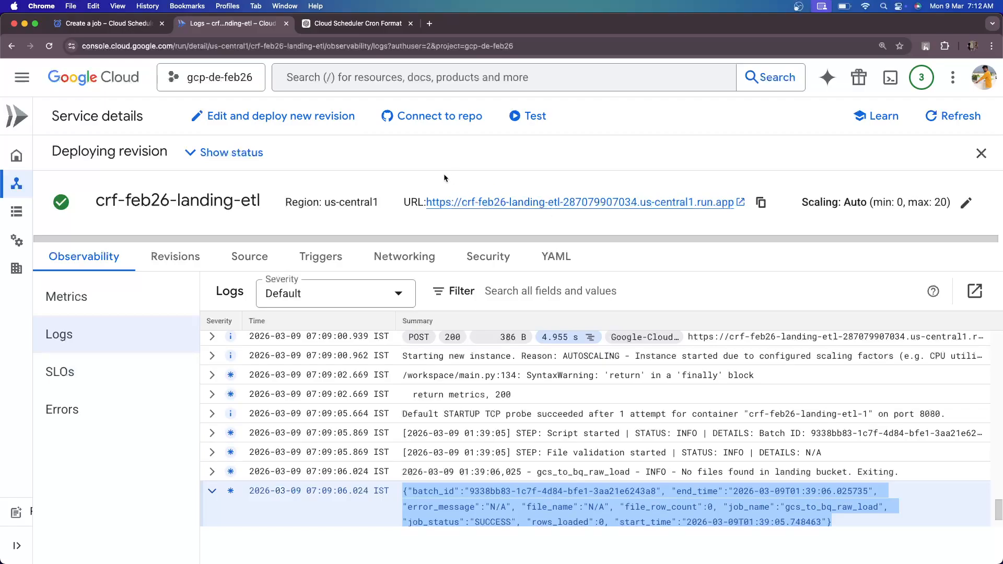
{"action": "left_click", "coordinate": [123, 29]}
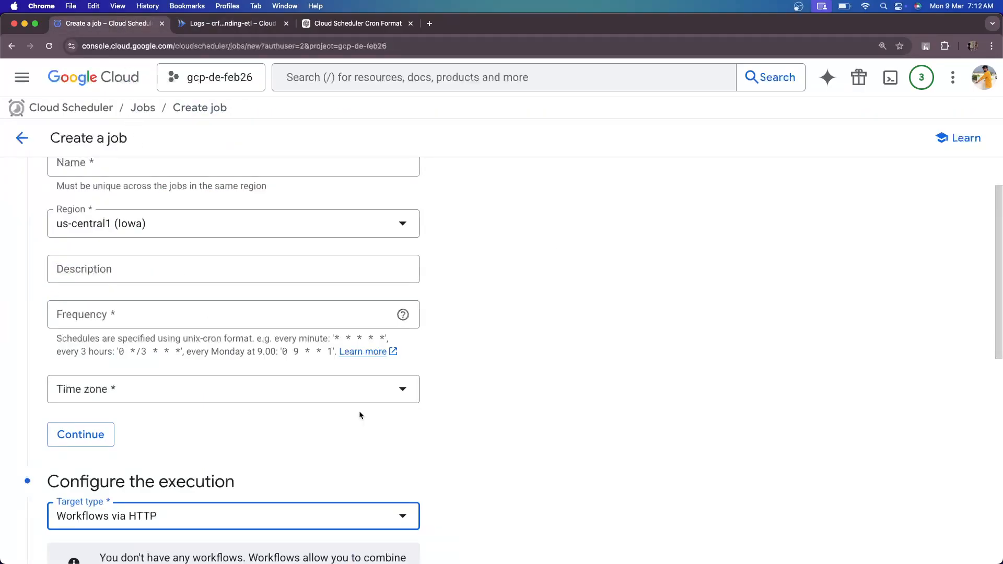
{"action": "scroll", "coordinate": [500, 433], "scroll_direction": "up", "scroll_amount": 2}
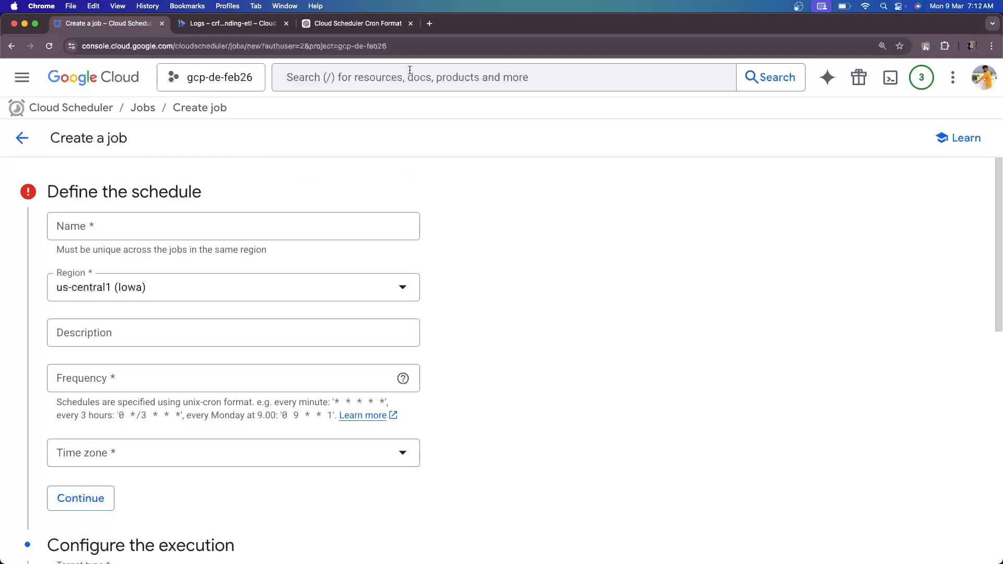
Step: Switch to the ChatGPT cron format conversation and review the daily 11 PM expression and the five-field cron layout, highlighting both
{"action": "left_click", "coordinate": [386, 29]}
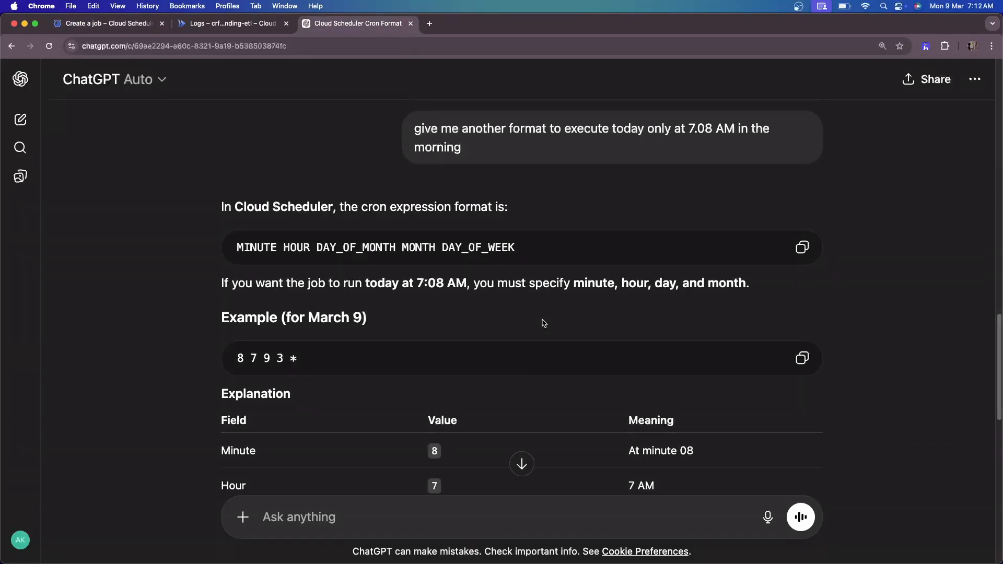
{"action": "scroll", "coordinate": [542, 321], "scroll_direction": "down", "scroll_amount": 10}
{"action": "scroll", "coordinate": [541, 320], "scroll_direction": "up", "scroll_amount": 1}
{"action": "scroll", "coordinate": [544, 323], "scroll_direction": "down", "scroll_amount": 3}
{"action": "scroll", "coordinate": [544, 322], "scroll_direction": "down", "scroll_amount": 2}
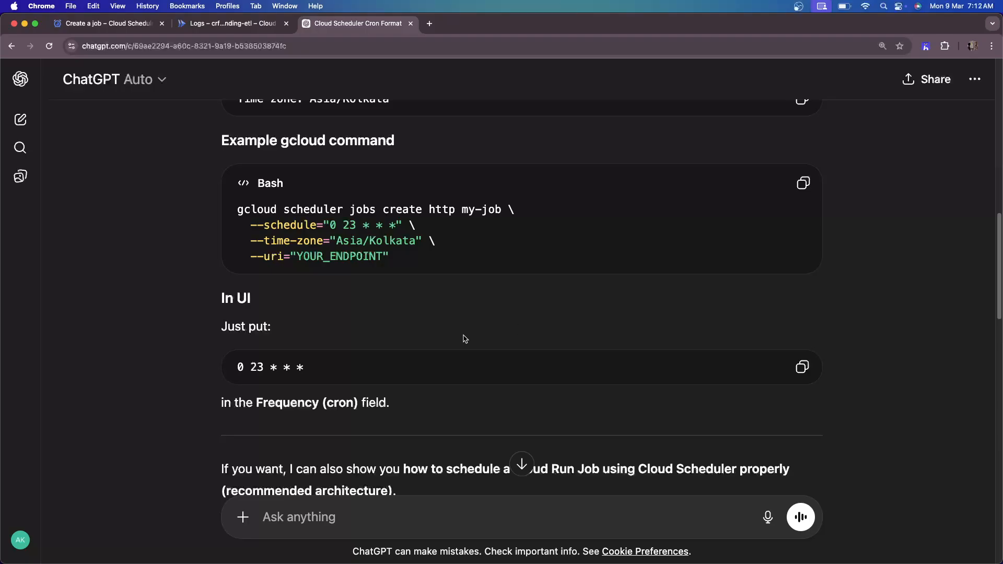
{"action": "left_click_drag", "start_coordinate": [313, 367], "coordinate": [227, 366]}
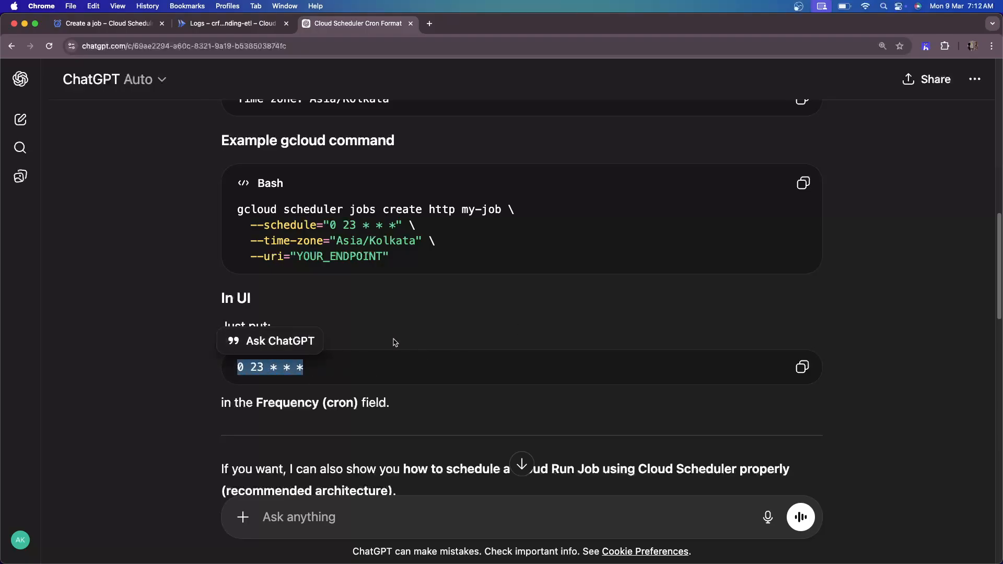
{"action": "scroll", "coordinate": [395, 343], "scroll_direction": "up", "scroll_amount": 15}
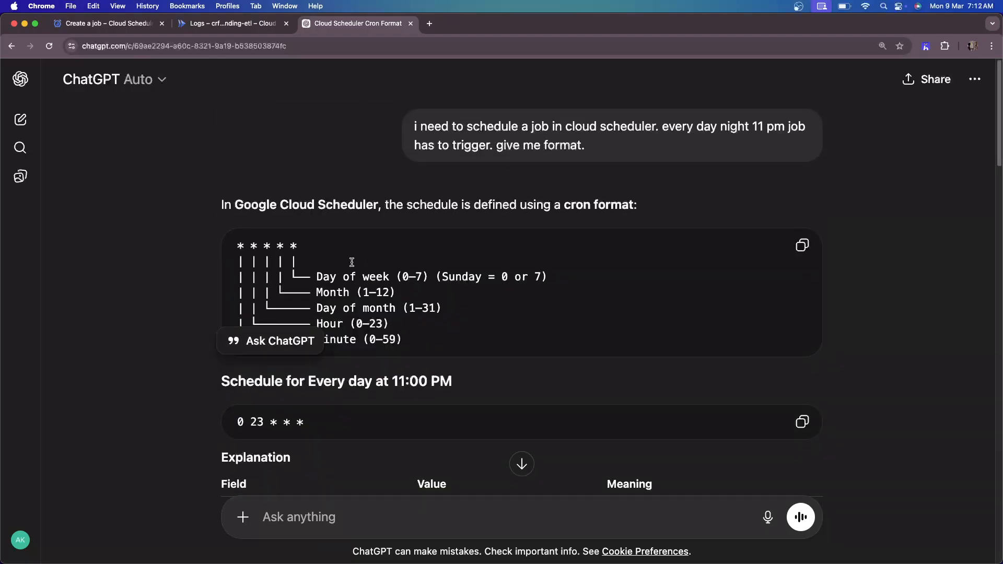
{"action": "left_click_drag", "start_coordinate": [298, 246], "coordinate": [228, 249]}
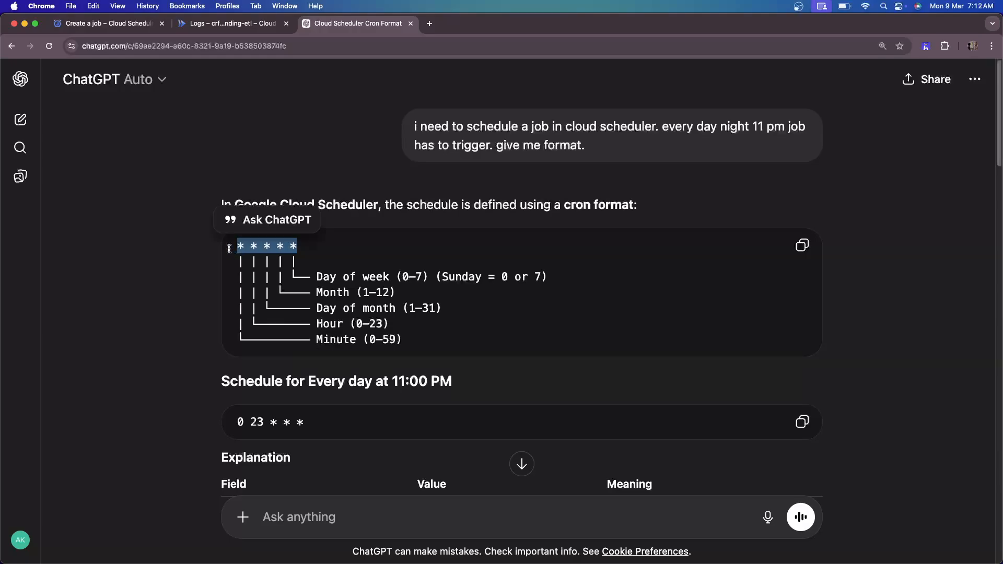